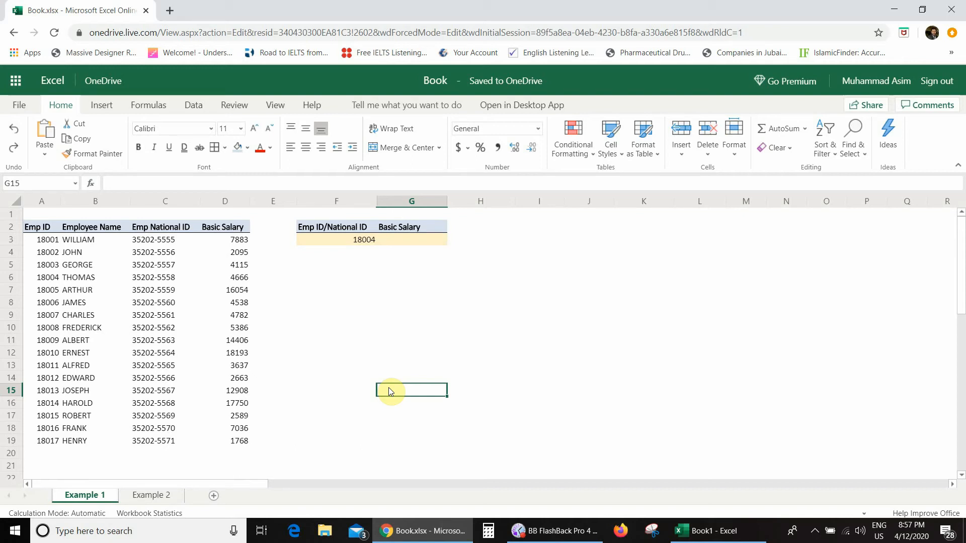
Examine the employee table's ID, name, national ID and salary columns and the lookup cells F3 and G3
{"action": "left_click", "coordinate": [663, 290]}
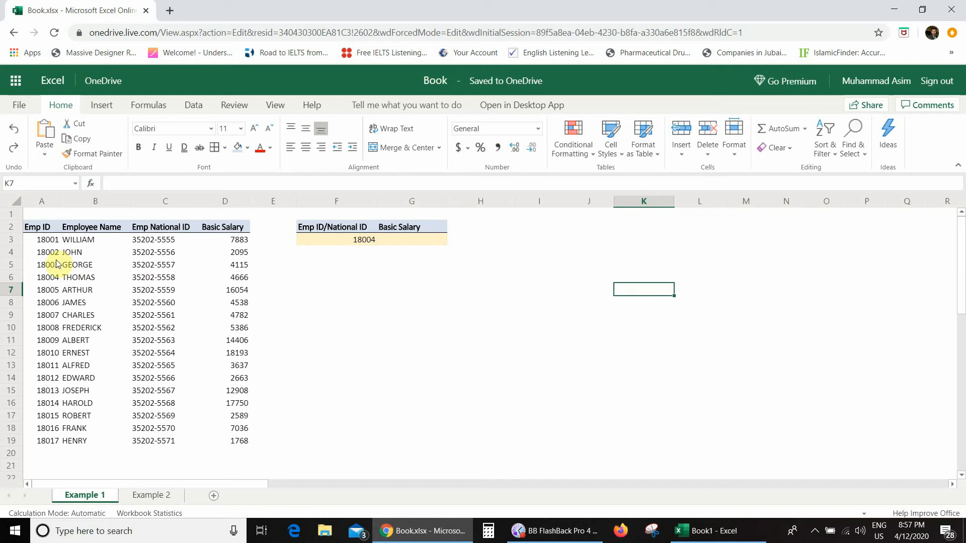
{"action": "left_click", "coordinate": [78, 242]}
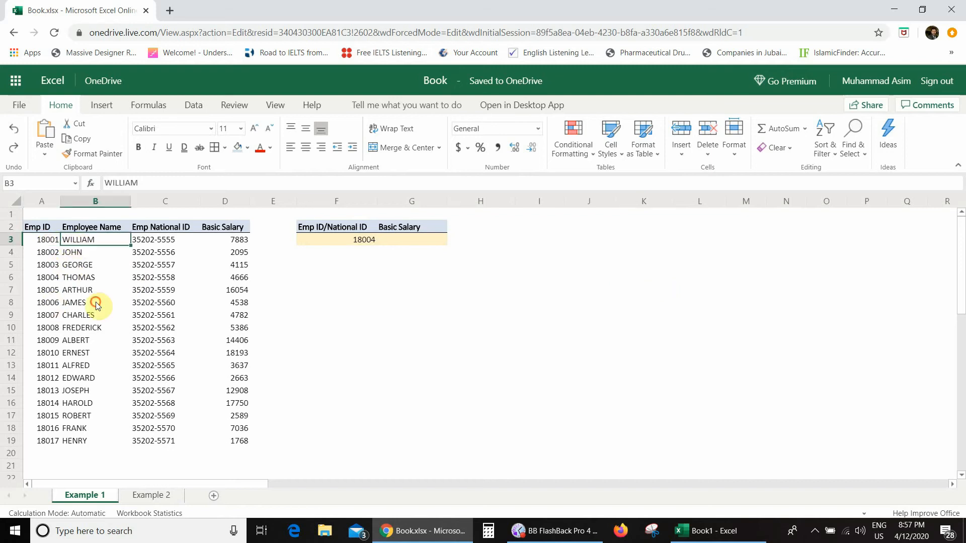
{"action": "left_click", "coordinate": [151, 244]}
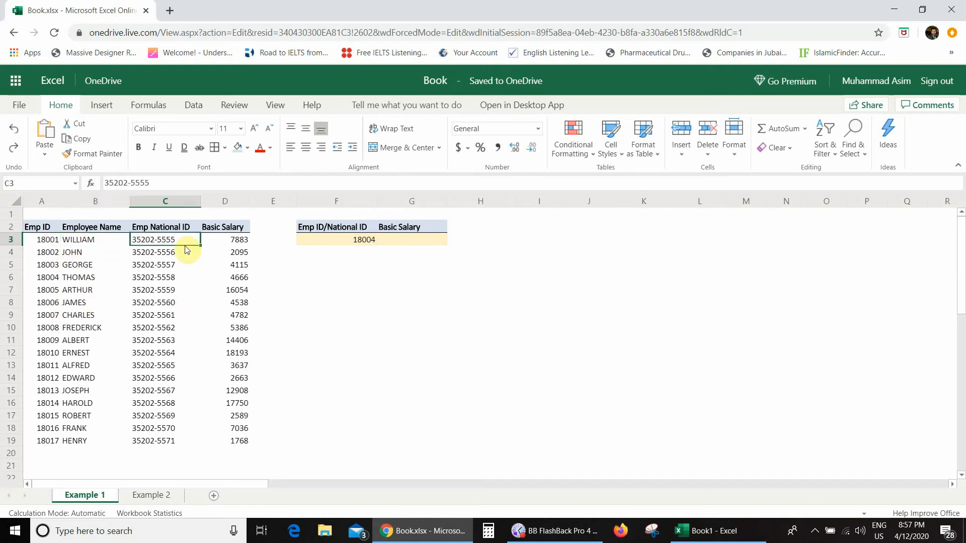
{"action": "left_click", "coordinate": [225, 244]}
{"action": "left_click", "coordinate": [633, 260]}
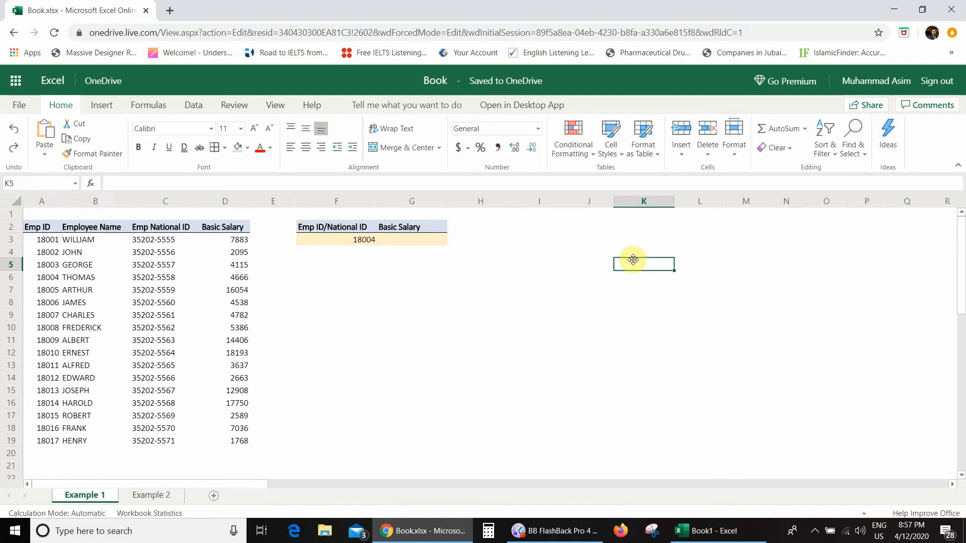
{"action": "left_click", "coordinate": [372, 241]}
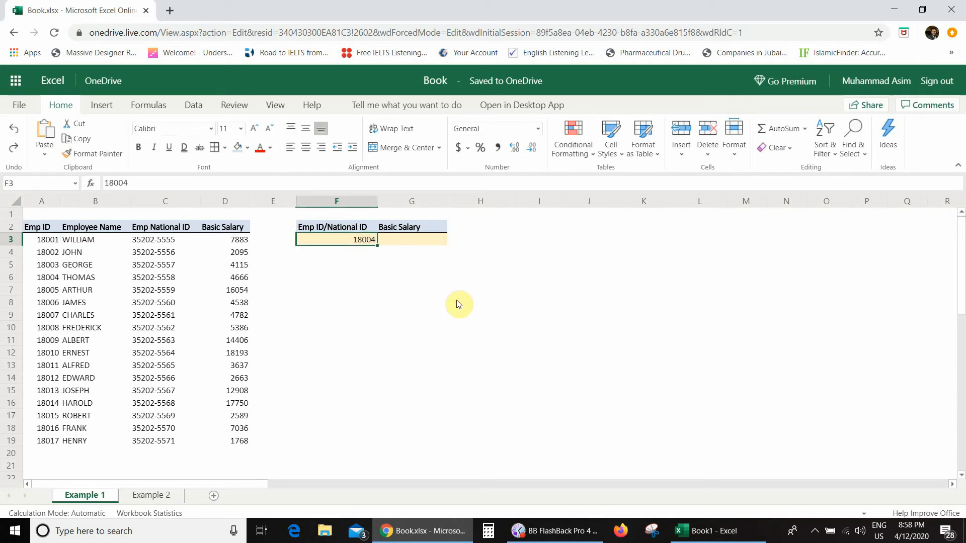
{"action": "key", "text": "Tab"}
{"action": "left_click", "coordinate": [546, 329]}
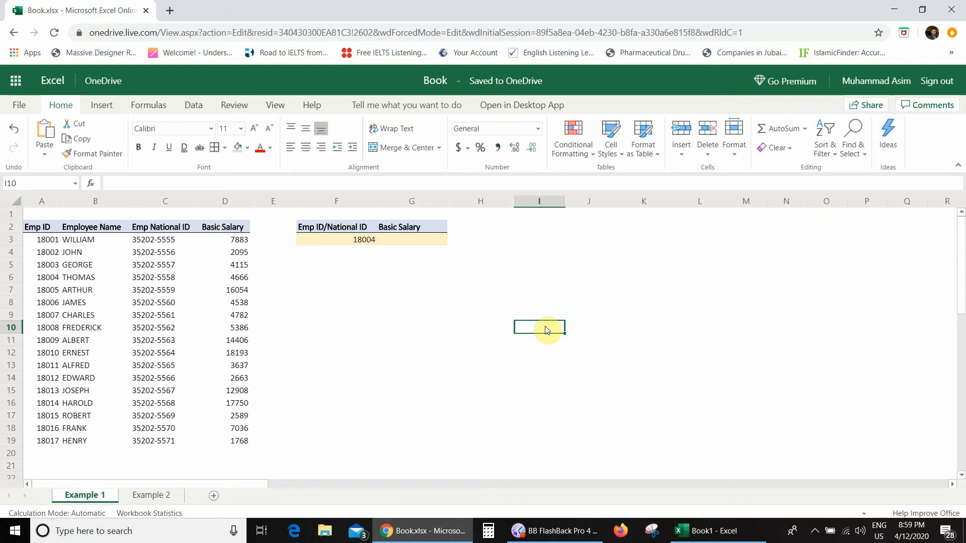
{"action": "left_click", "coordinate": [557, 419]}
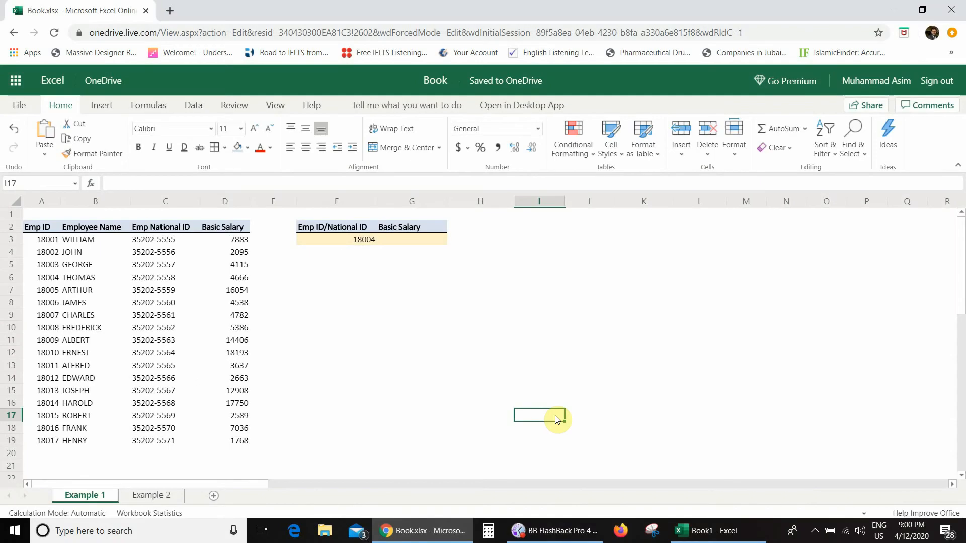
Enter =XLOOKUP(F3,A3:A19,D3:D19) in G3 to return the basic salary by employee ID
{"action": "left_click", "coordinate": [426, 243]}
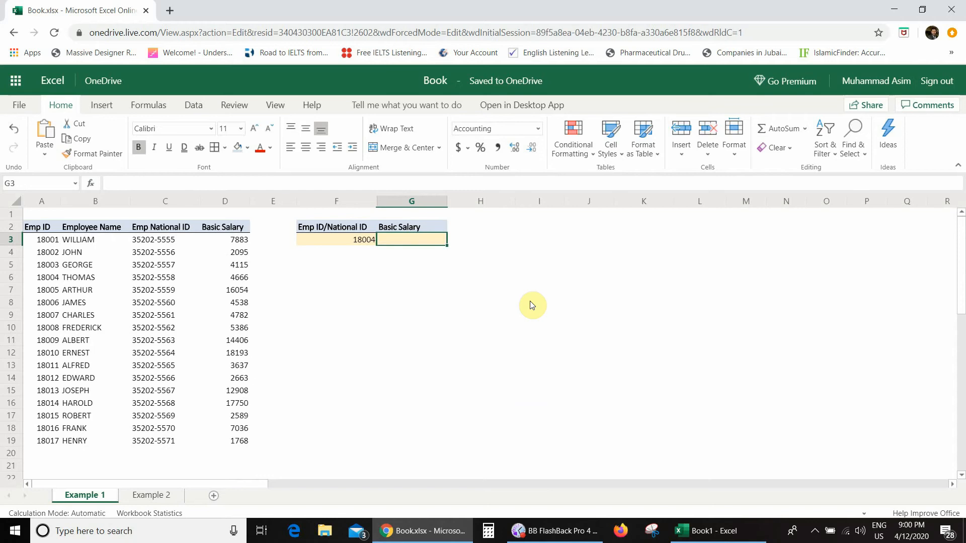
{"action": "type", "text": "=x"}
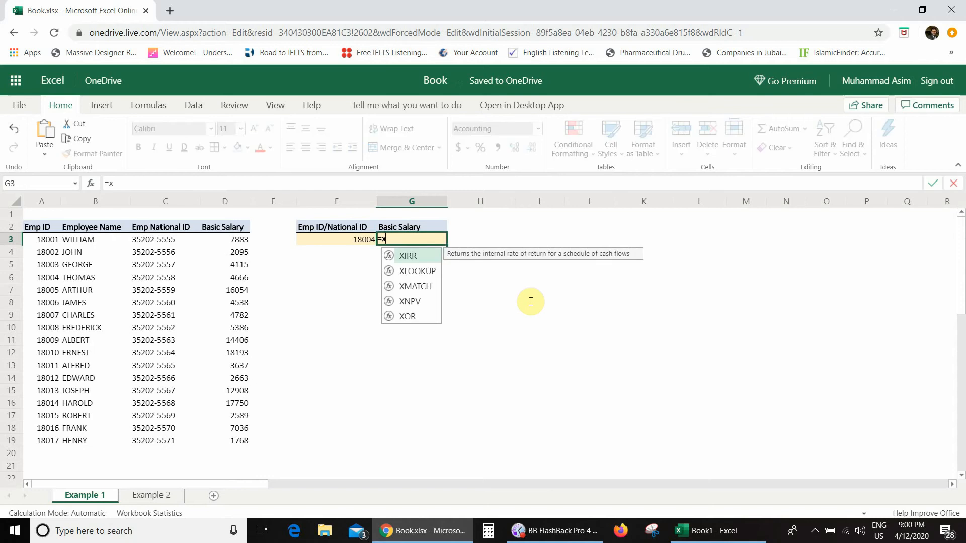
{"action": "type", "text": "lookup("}
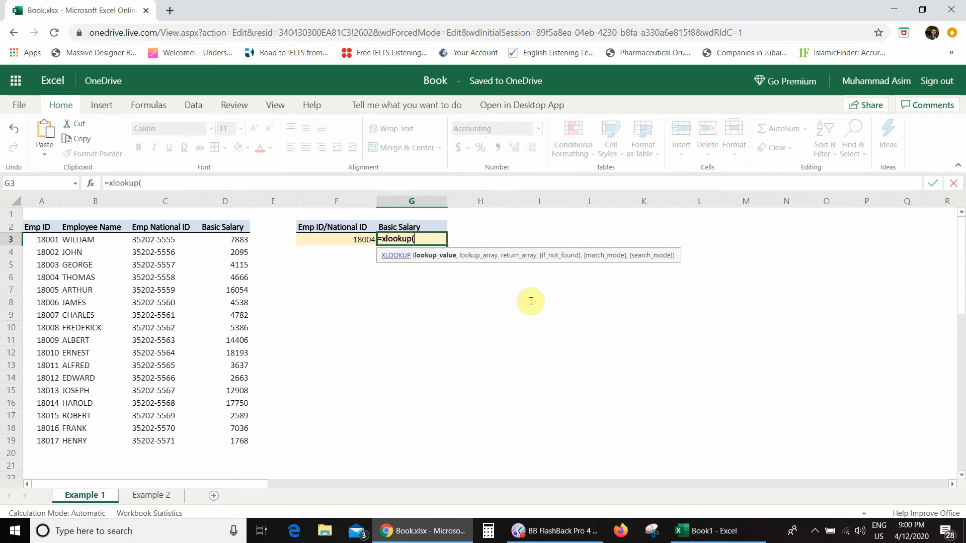
{"action": "left_click", "coordinate": [356, 239]}
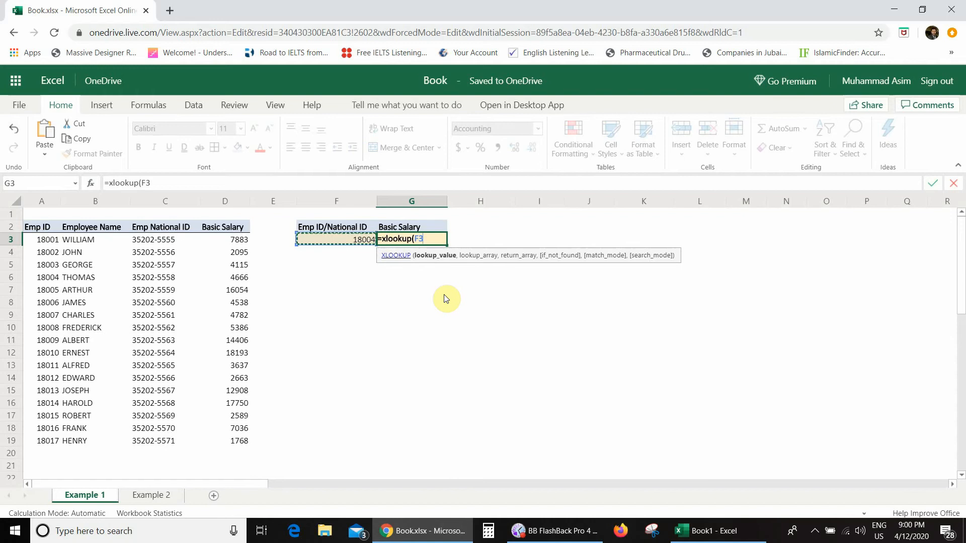
{"action": "type", "text": ","}
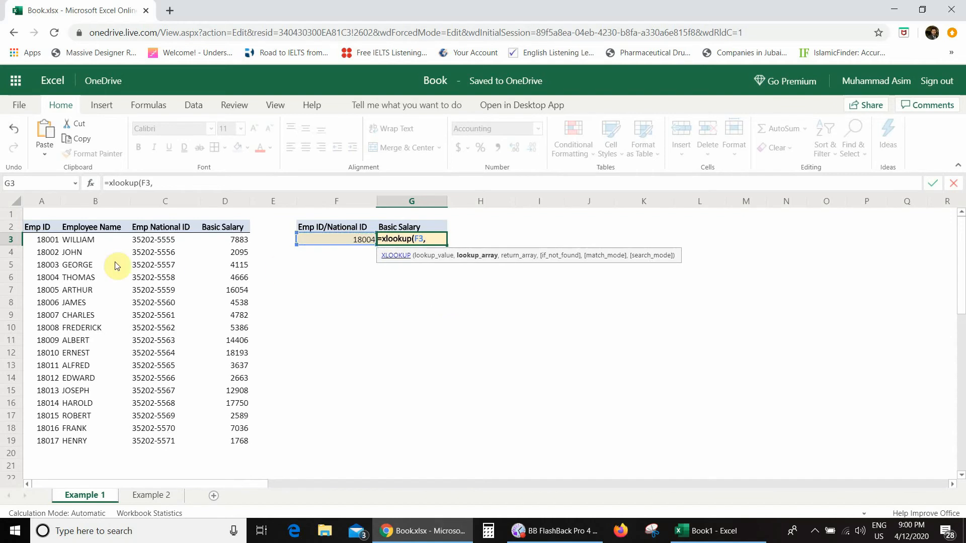
{"action": "left_click", "coordinate": [26, 239]}
{"action": "left_click_drag", "start_coordinate": [32, 305], "coordinate": [48, 442]}
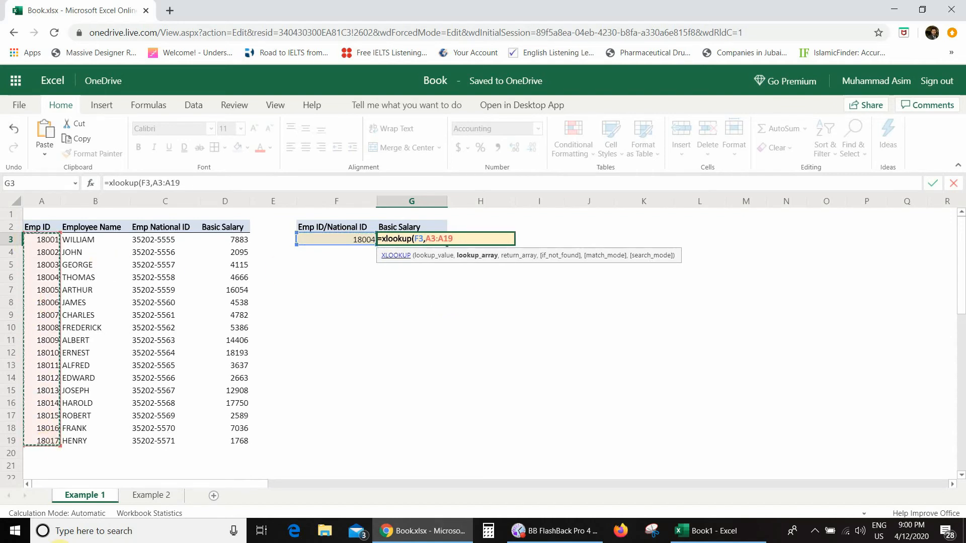
{"action": "type", "text": ","}
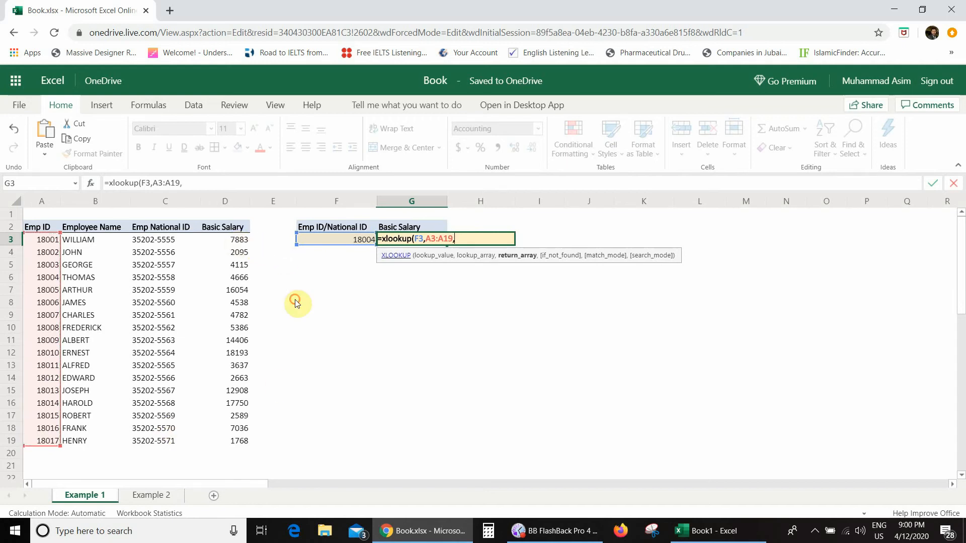
{"action": "left_click_drag", "start_coordinate": [238, 240], "coordinate": [244, 443]}
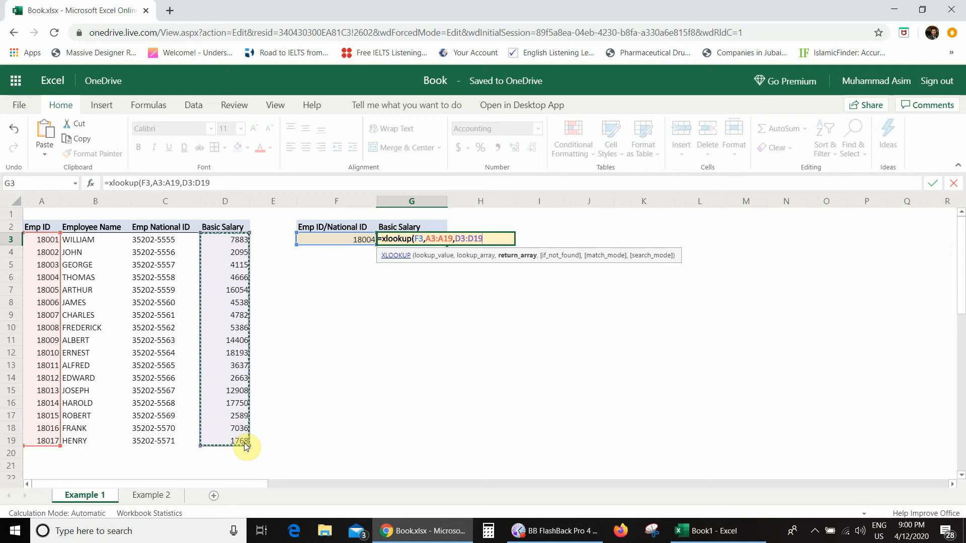
{"action": "type", "text": ")"}
{"action": "key", "text": "Return"}
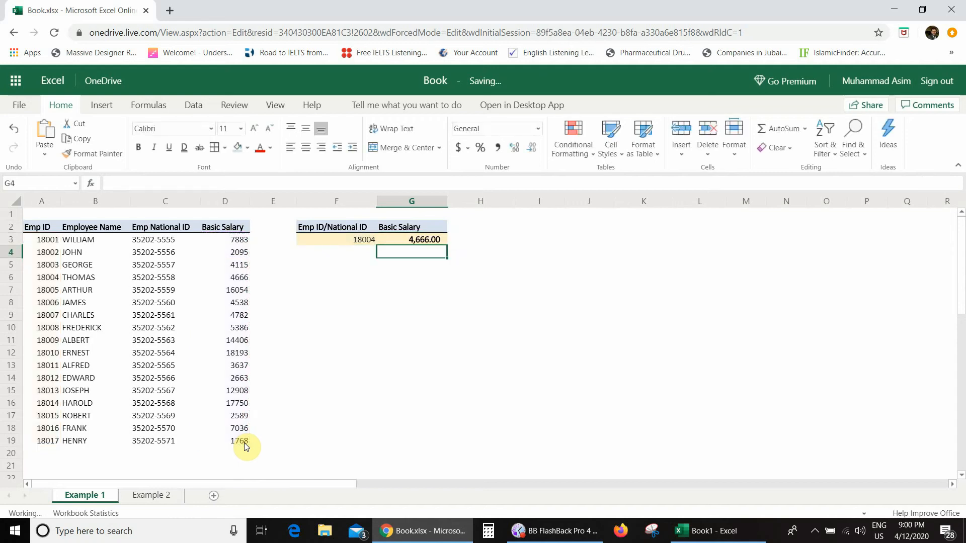
{"action": "key", "text": "Up"}
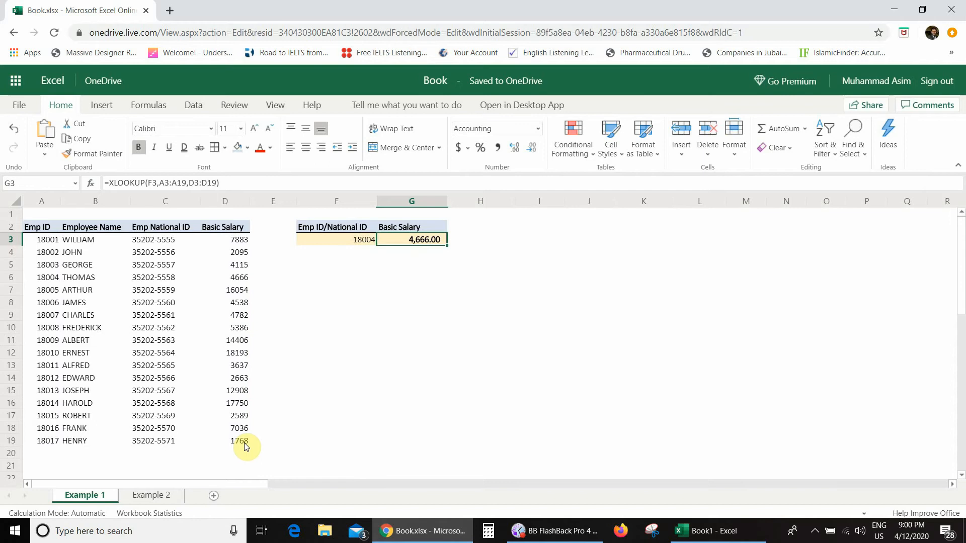
Replace the lookup value in F3 with the national ID of the employee in row 4
{"action": "key", "text": "Left"}
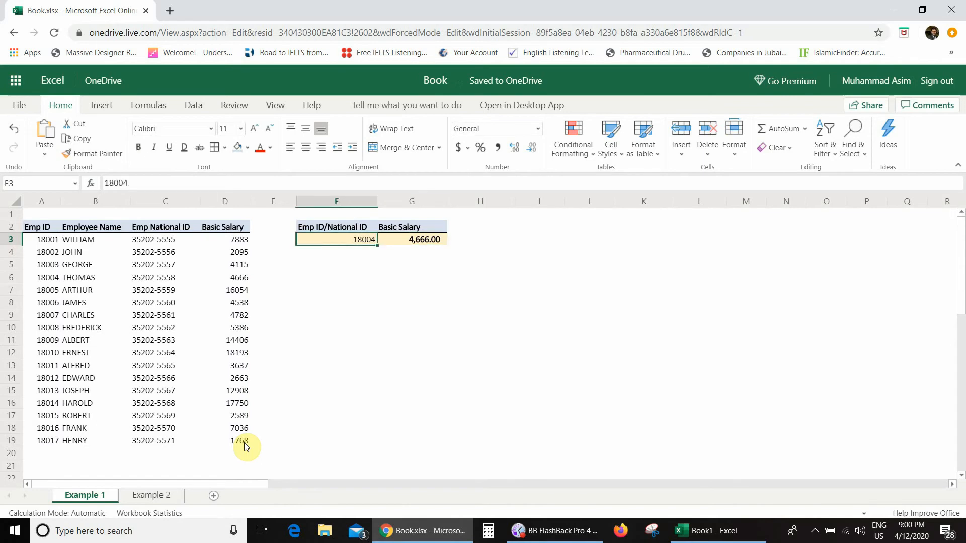
{"action": "type", "text": "35202"}
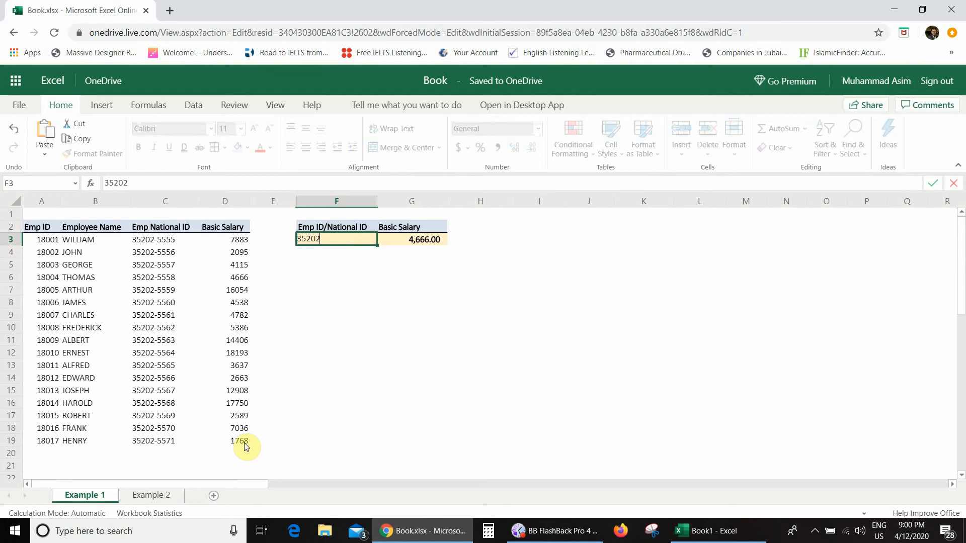
{"action": "type", "text": "-5556"}
{"action": "key", "text": "Return"}
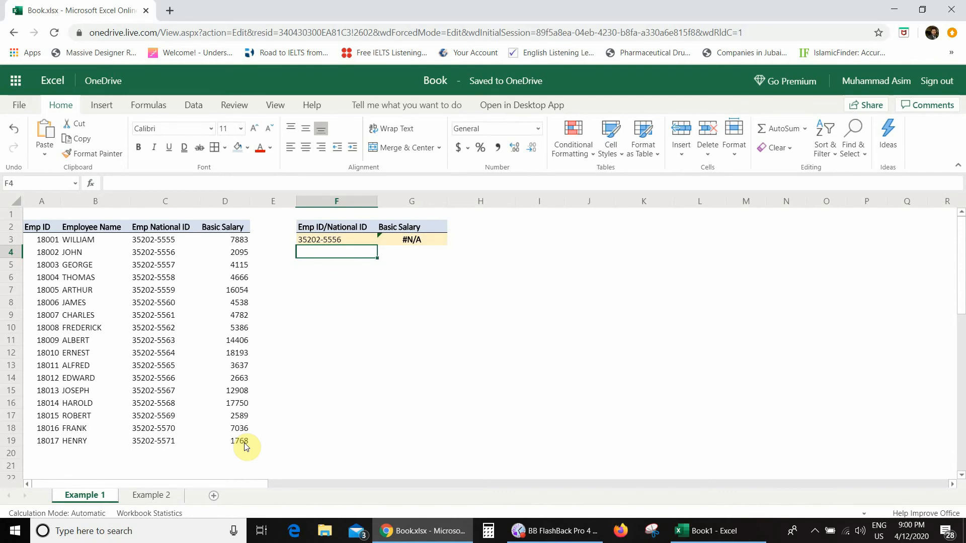
{"action": "left_click", "coordinate": [662, 281]}
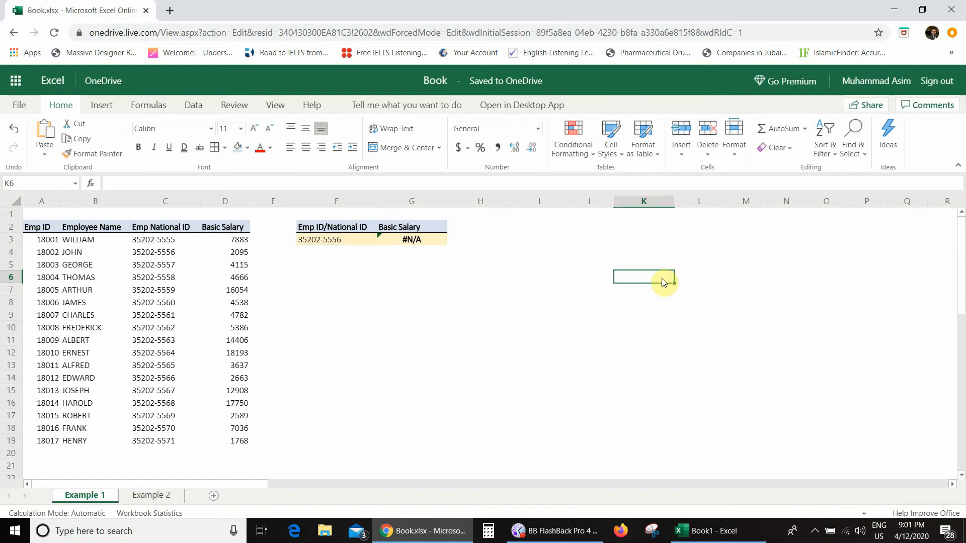
Extend the G3 formula with a nested XLOOKUP(F3,C3:C19,D3:D19) as its if_not_found argument, so national IDs are also searched
{"action": "double_click", "coordinate": [416, 240]}
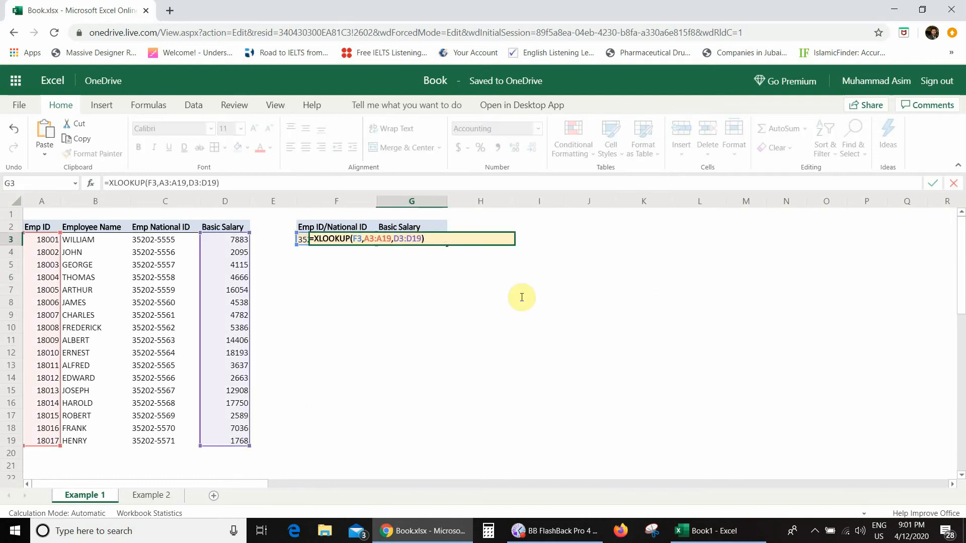
{"action": "key", "text": "Left"}
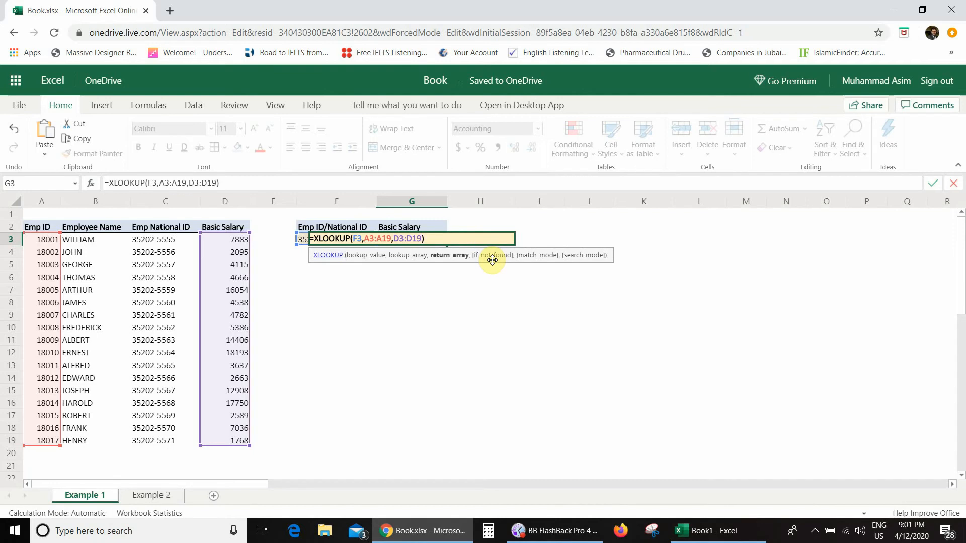
{"action": "type", "text": ","}
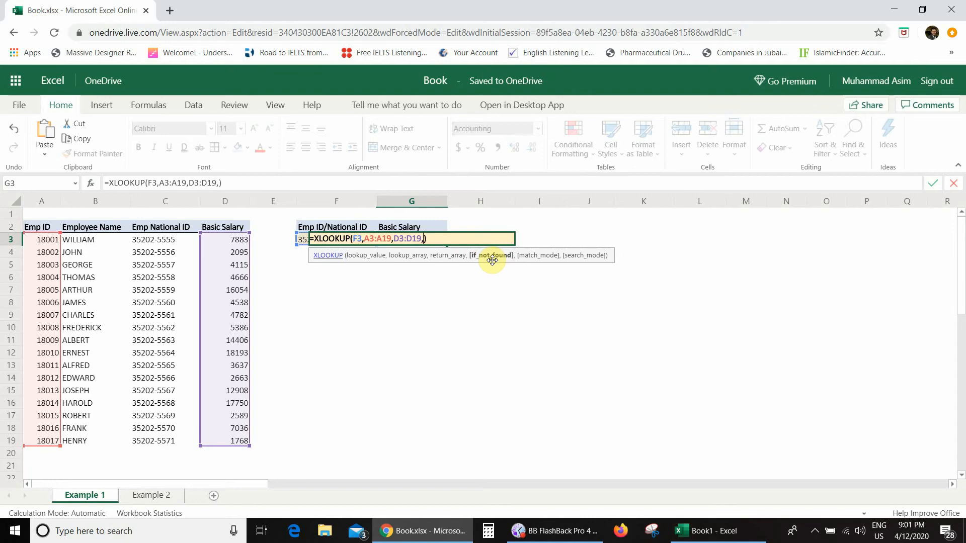
{"action": "type", "text": "xlookup("}
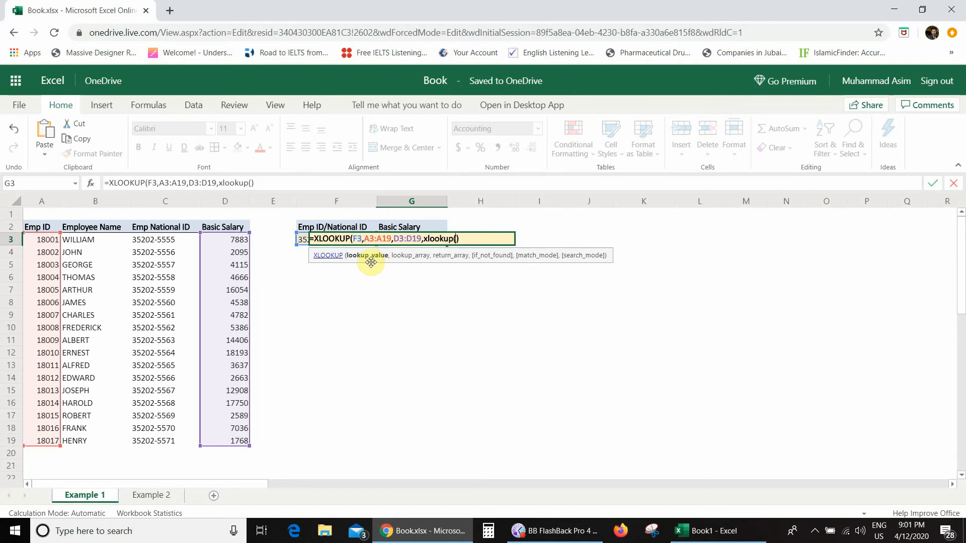
{"action": "left_click", "coordinate": [301, 242]}
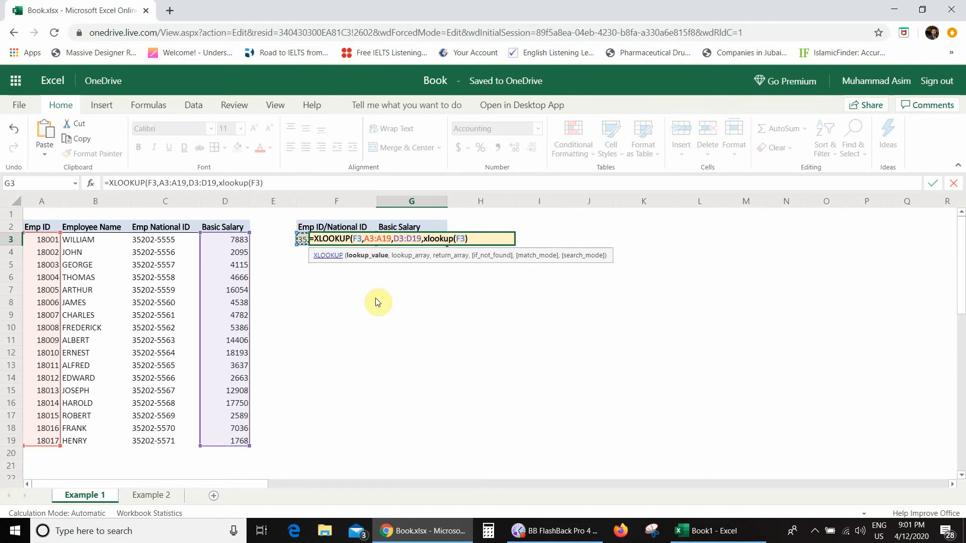
{"action": "type", "text": ","}
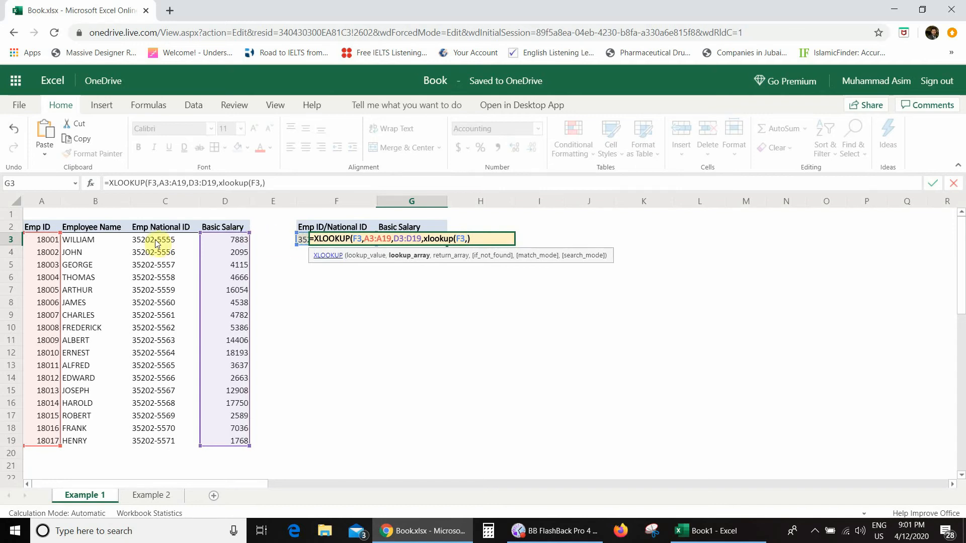
{"action": "left_click_drag", "start_coordinate": [156, 241], "coordinate": [153, 291]}
{"action": "left_click_drag", "start_coordinate": [161, 371], "coordinate": [197, 442]}
{"action": "type", "text": ","}
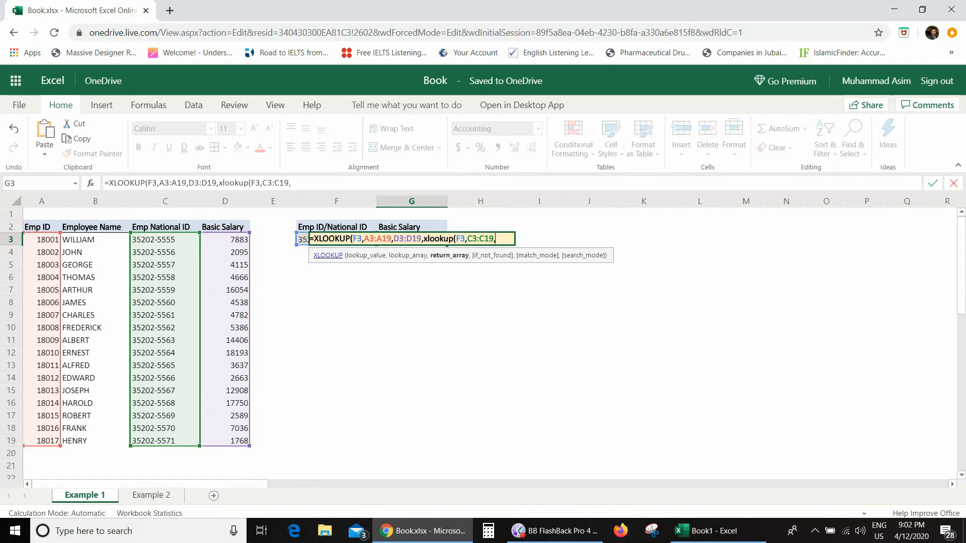
{"action": "left_click_drag", "start_coordinate": [232, 242], "coordinate": [235, 442]}
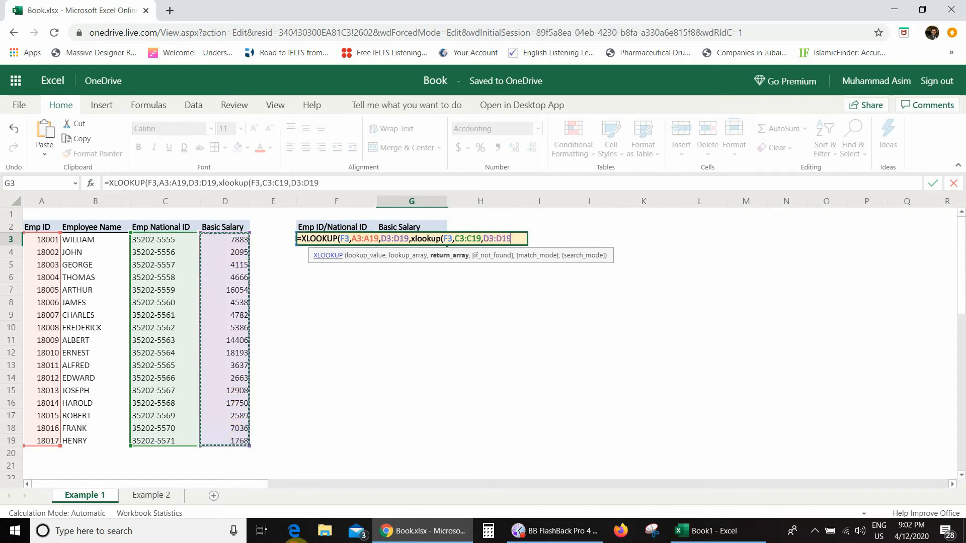
{"action": "type", "text": ")"}
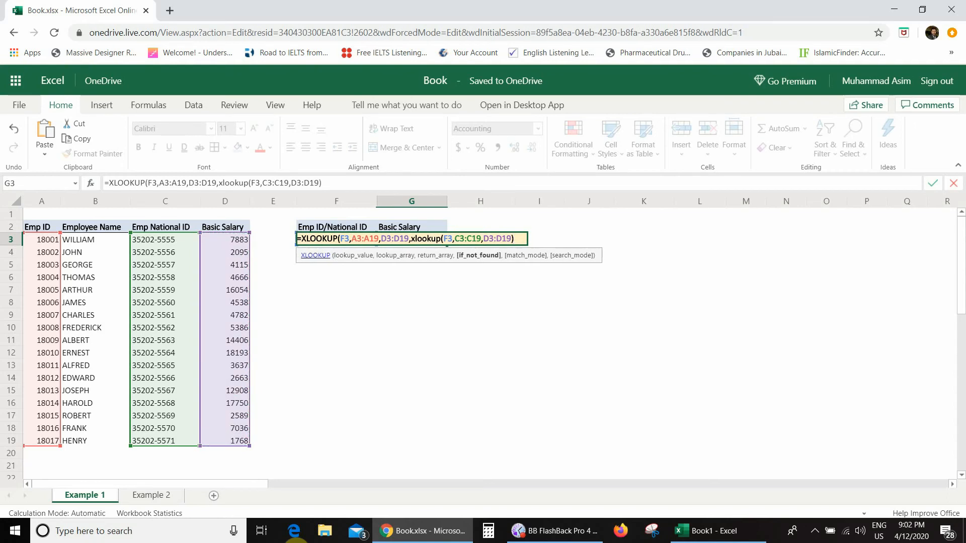
{"action": "type", "text": ")"}
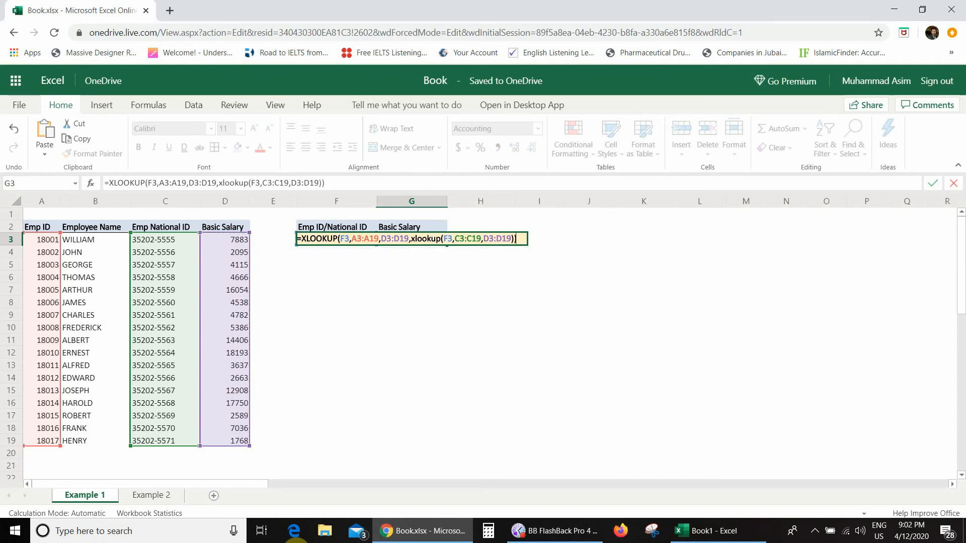
{"action": "key", "text": "Return"}
{"action": "key", "text": "Up"}
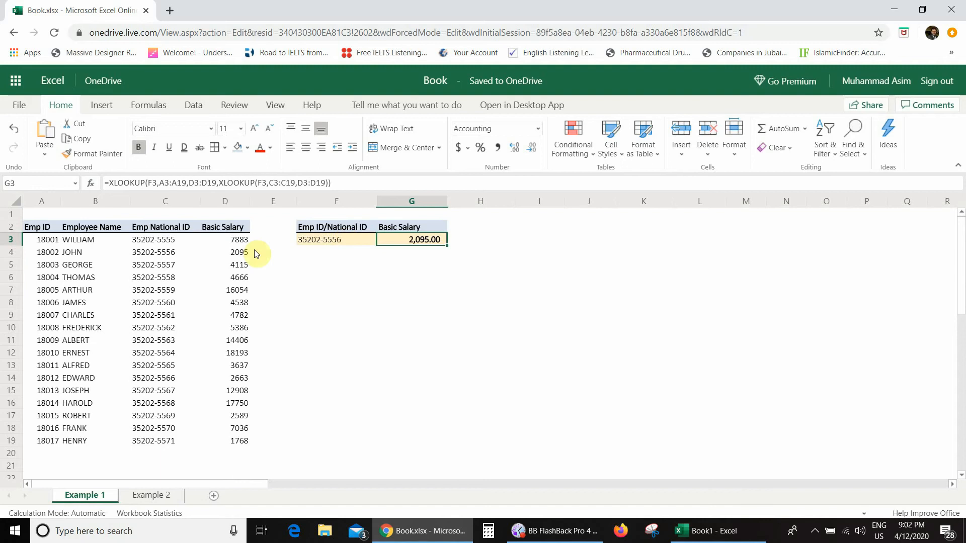
Compare the national ID and basic salary in row 4 with the lookup value in F3 and its result
{"action": "left_click", "coordinate": [172, 252]}
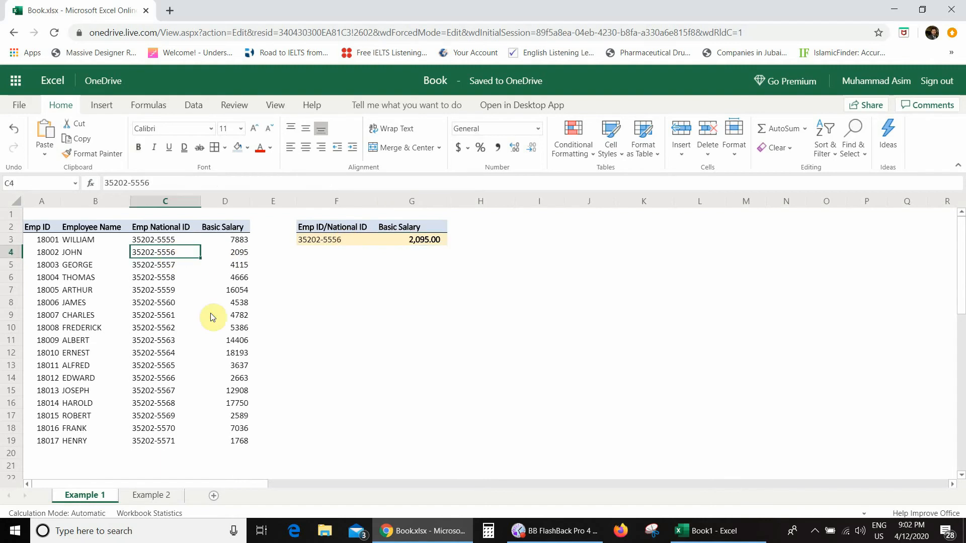
{"action": "left_click", "coordinate": [238, 255]}
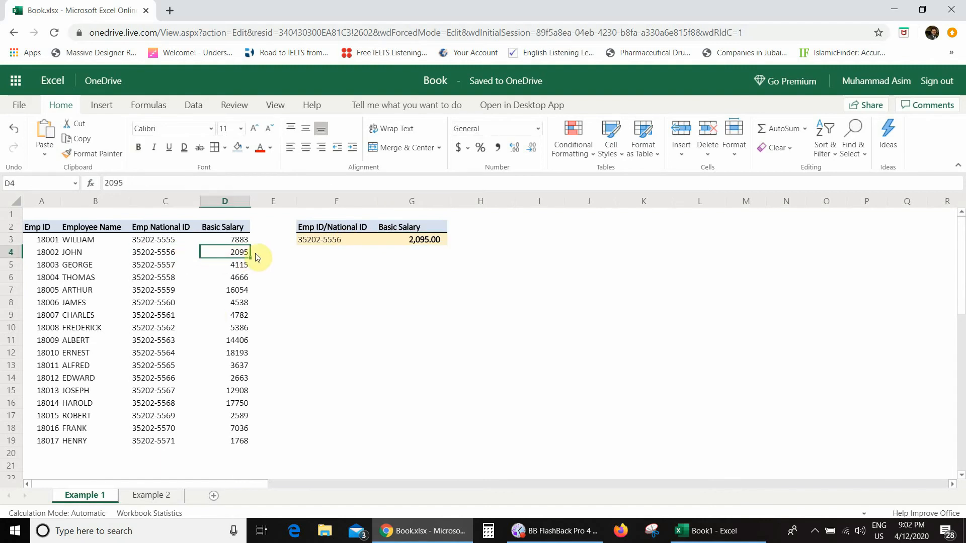
{"action": "left_click", "coordinate": [321, 241]}
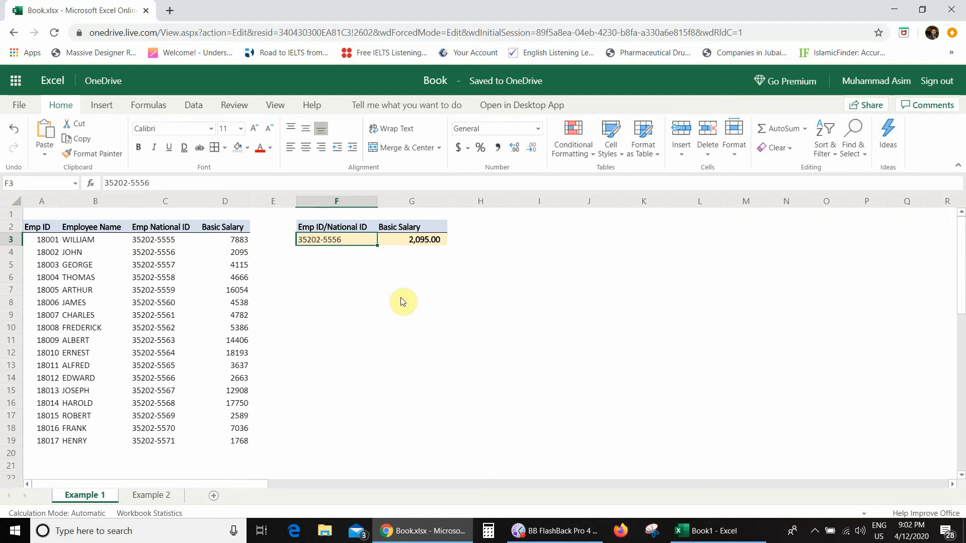
Set the lookup value in F3 to the employee ID from row 9 and compare the result with that row's basic salary
{"action": "type", "text": "18"}
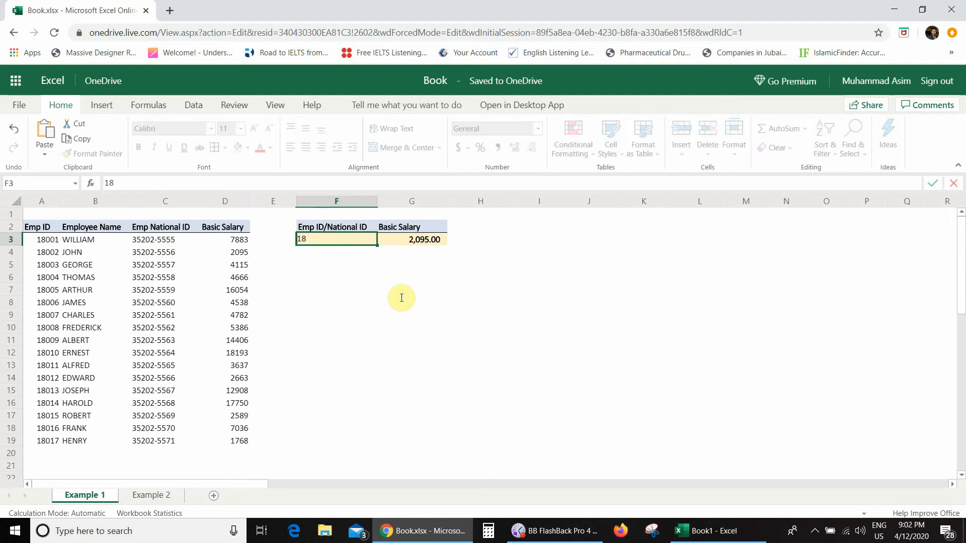
{"action": "type", "text": "007"}
{"action": "key", "text": "Return"}
{"action": "key", "text": "Up"}
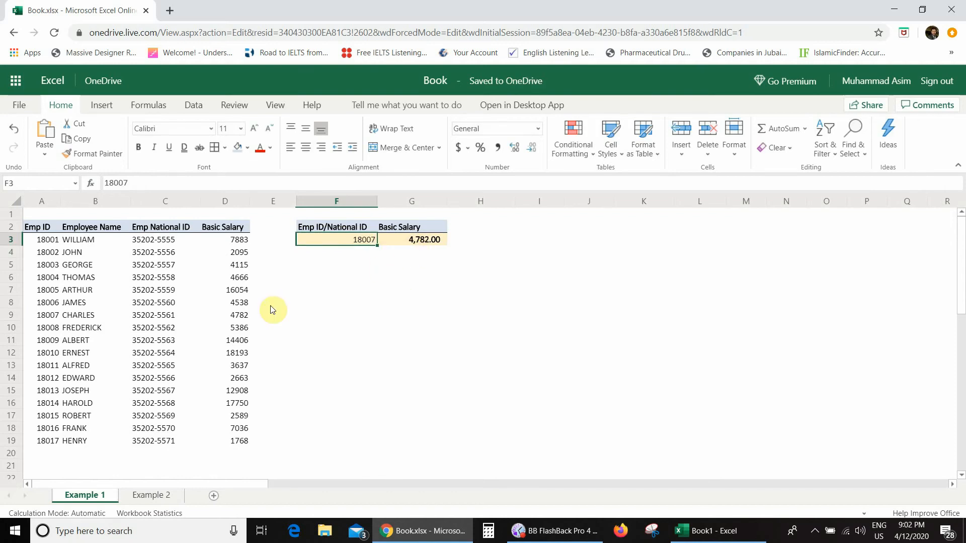
{"action": "left_click", "coordinate": [46, 317]}
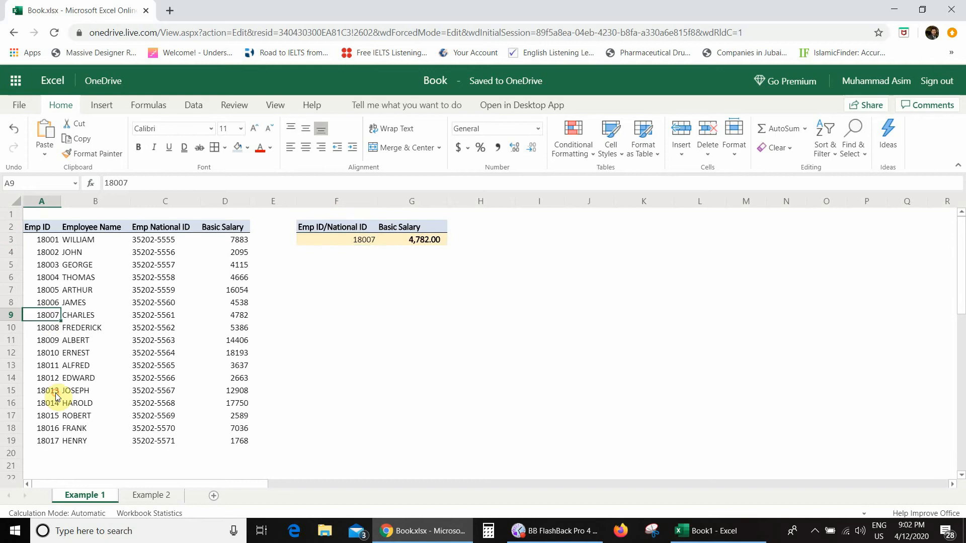
{"action": "key", "text": "ctrl+Right"}
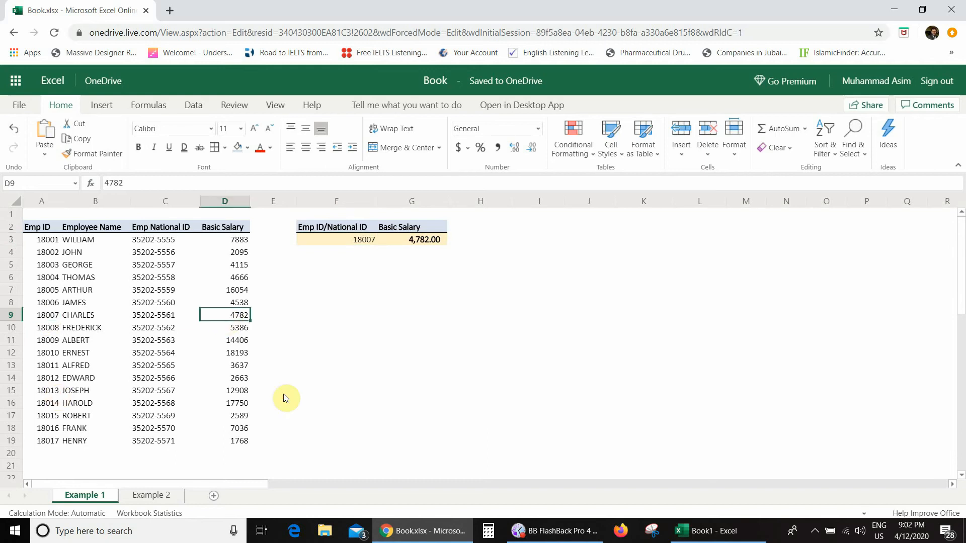
Replace the lookup value in F3 with the national ID from row 15 and compare the result with that row's basic salary
{"action": "left_click", "coordinate": [322, 236]}
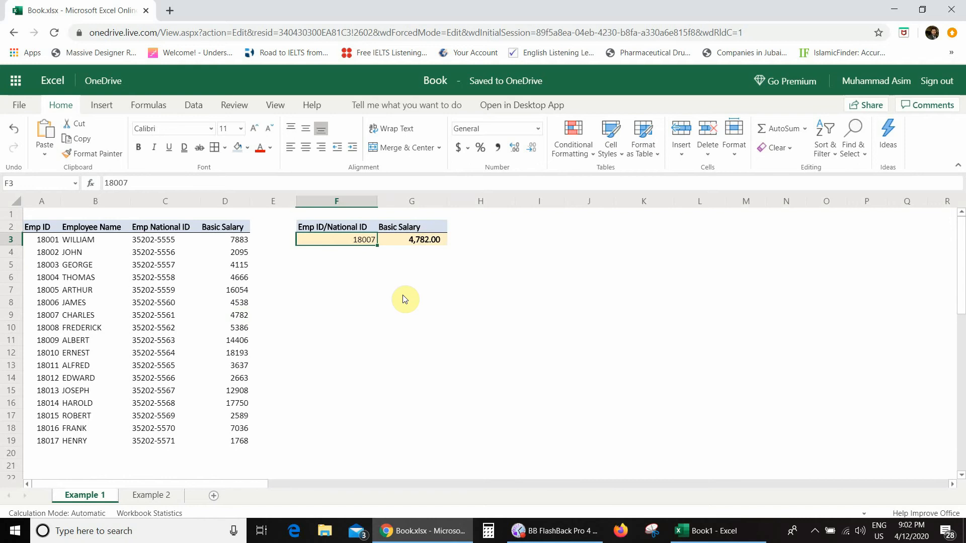
{"action": "type", "text": "35202"}
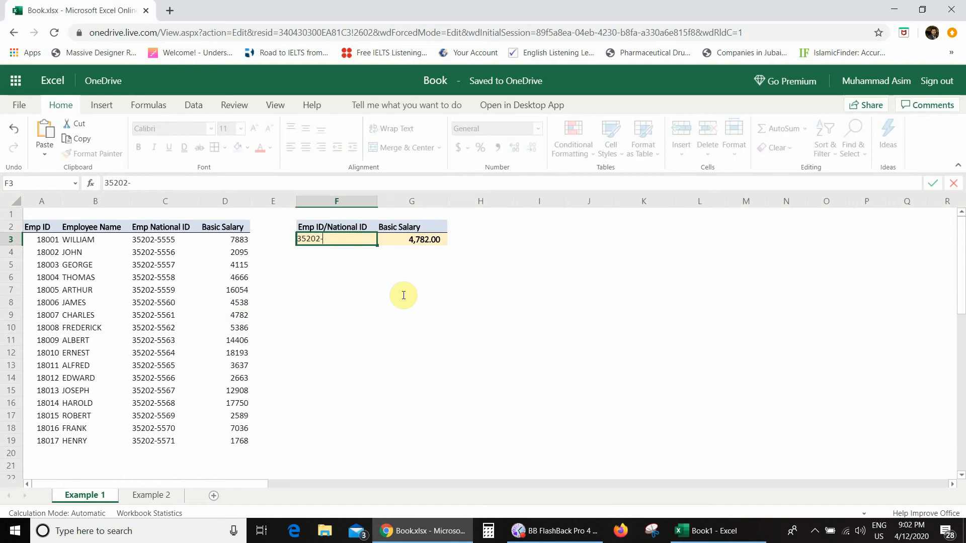
{"action": "type", "text": "-5567"}
{"action": "key", "text": "Return"}
{"action": "key", "text": "Return"}
{"action": "key", "text": "Up"}
{"action": "key", "text": "Up"}
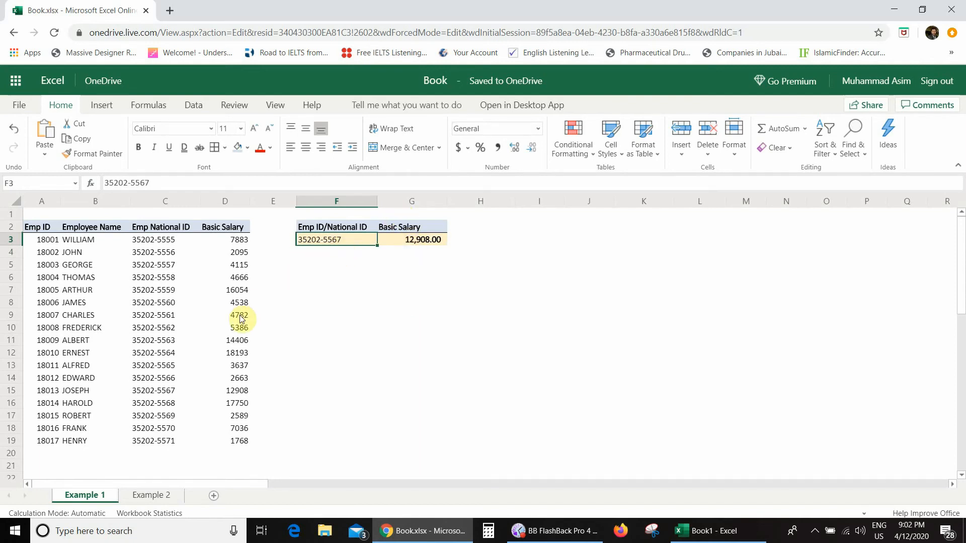
{"action": "left_click", "coordinate": [186, 390]}
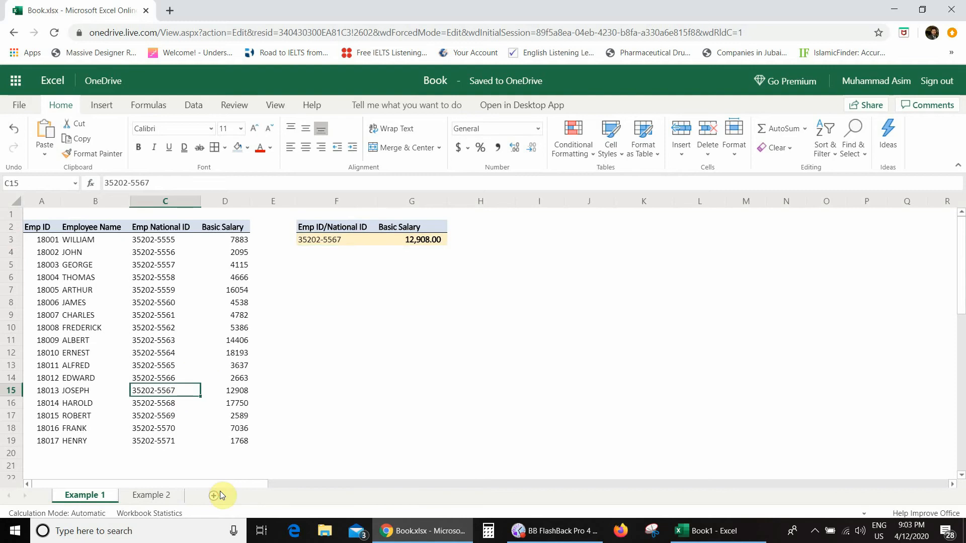
{"action": "left_click", "coordinate": [241, 394]}
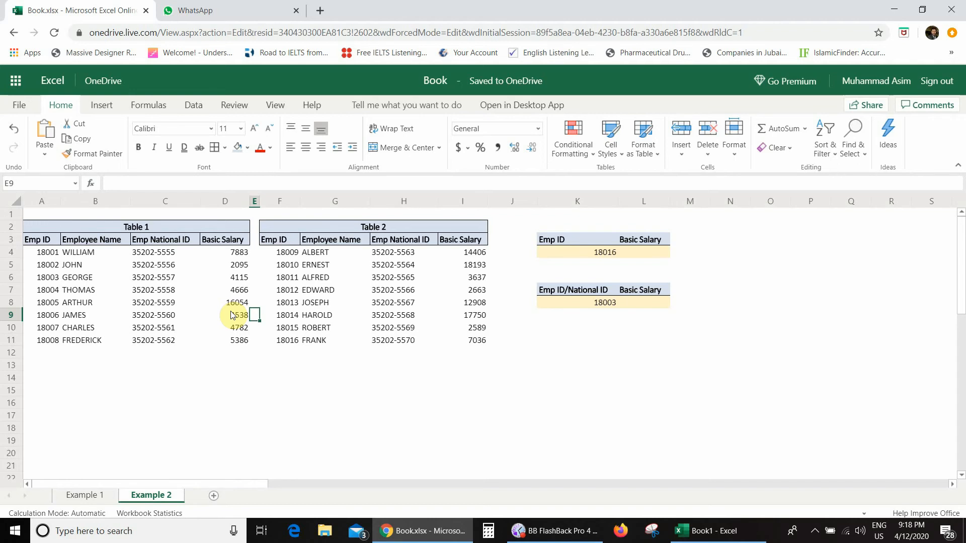
{"action": "left_click", "coordinate": [124, 303]}
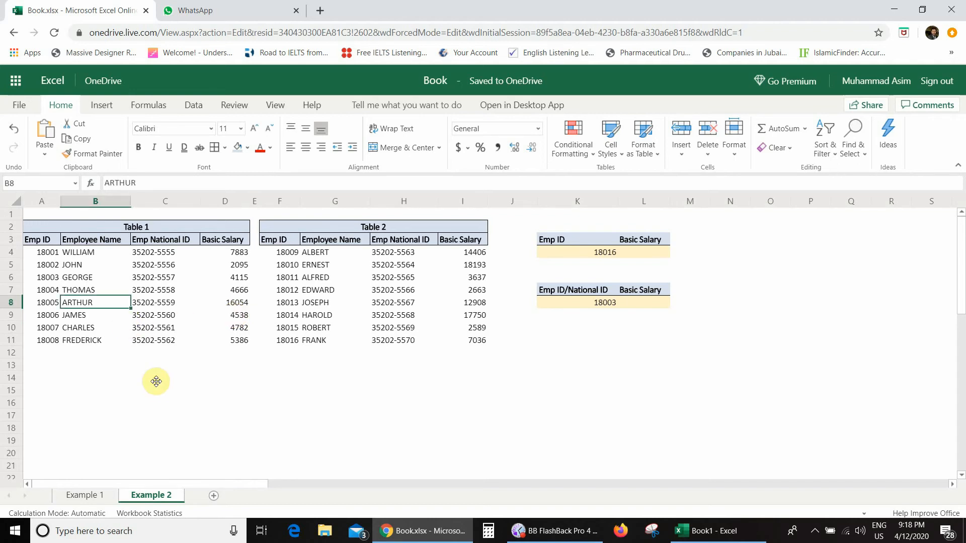
{"action": "left_click", "coordinate": [275, 278]}
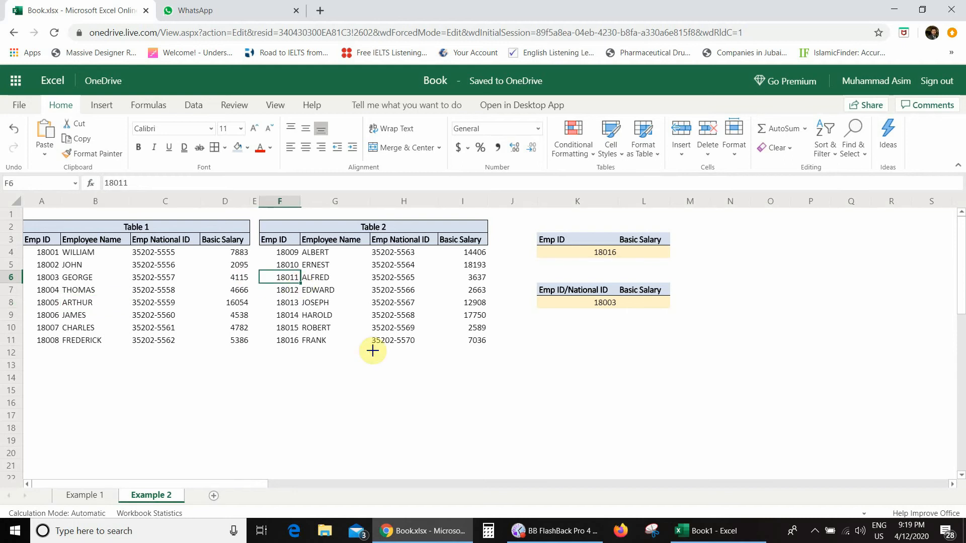
{"action": "left_click", "coordinate": [547, 323]}
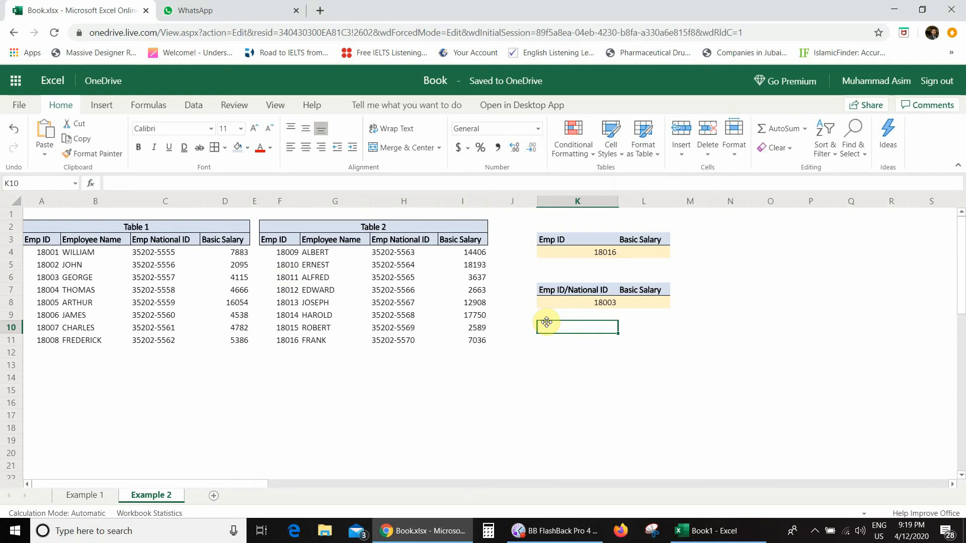
Enter =XLOOKUP(K4,A4:A11,D4:D11) in L4 of the Example 2 sheet to return the basic salary from Table 1
{"action": "left_click", "coordinate": [630, 260]}
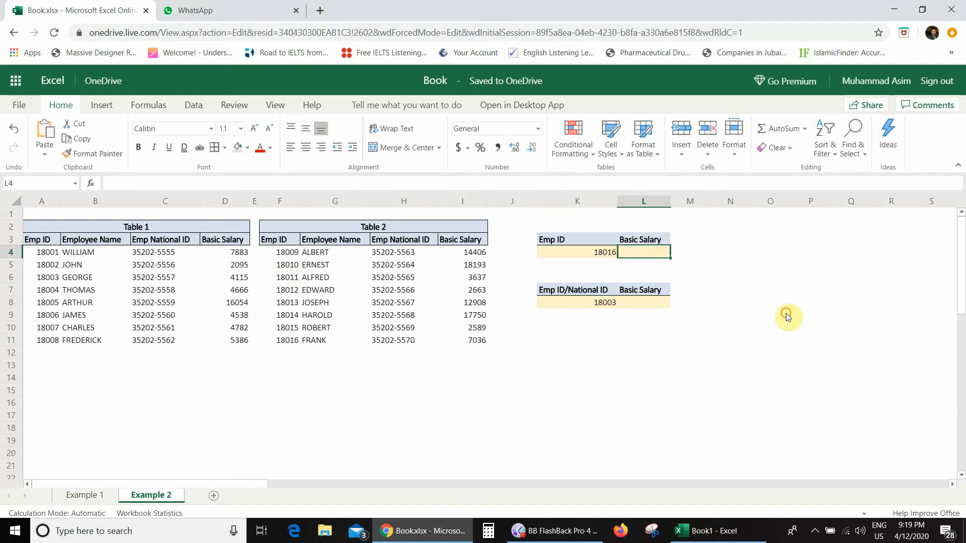
{"action": "type", "text": "=x"}
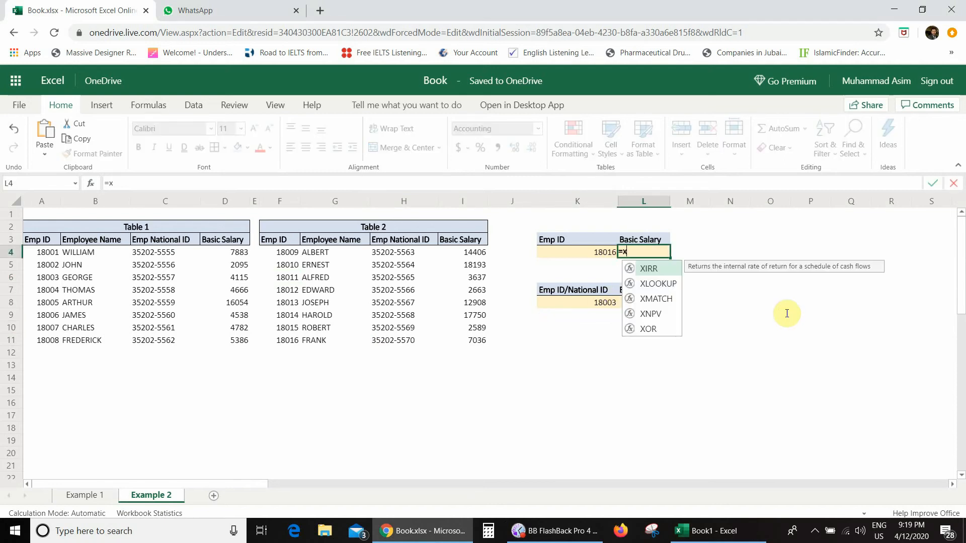
{"action": "type", "text": "lookup("}
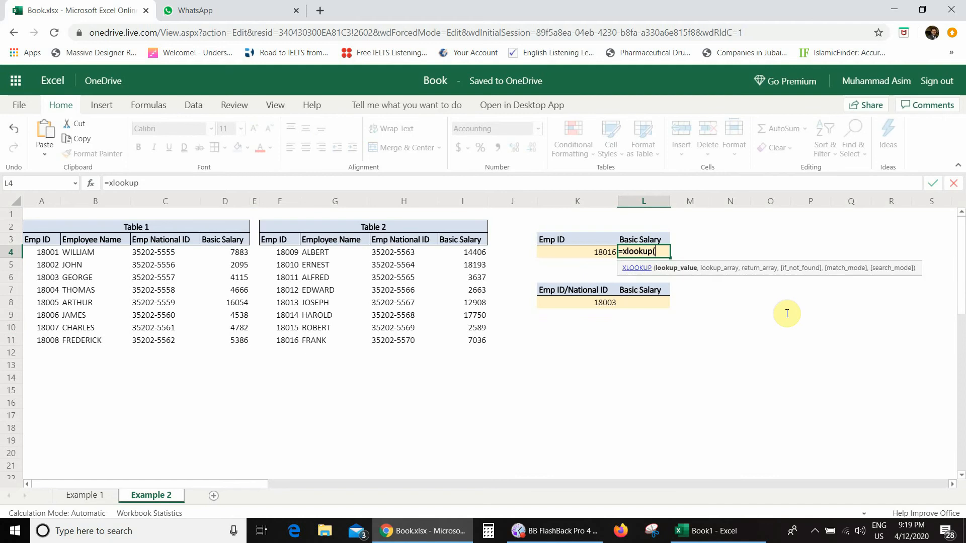
{"action": "key", "text": "Left"}
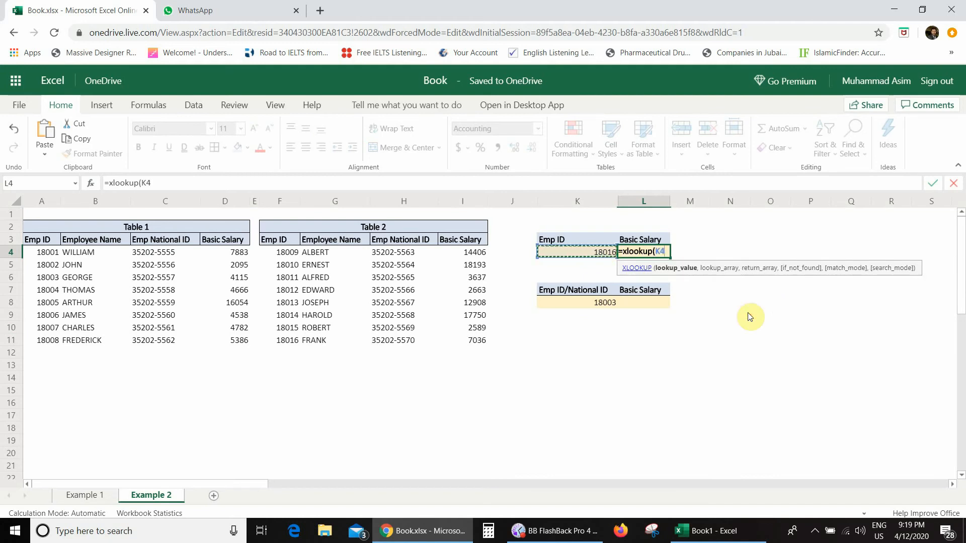
{"action": "type", "text": ","}
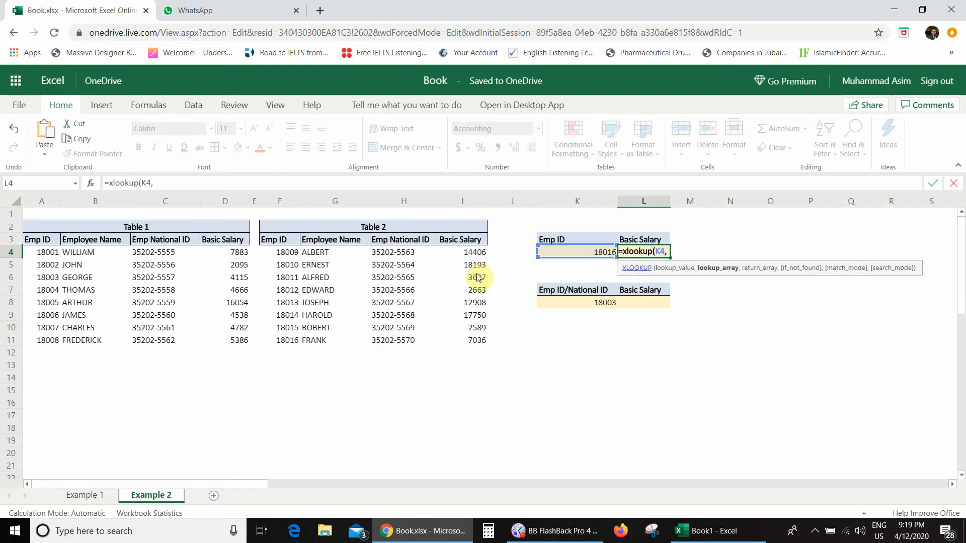
{"action": "left_click_drag", "start_coordinate": [43, 254], "coordinate": [46, 340]}
{"action": "type", "text": ","}
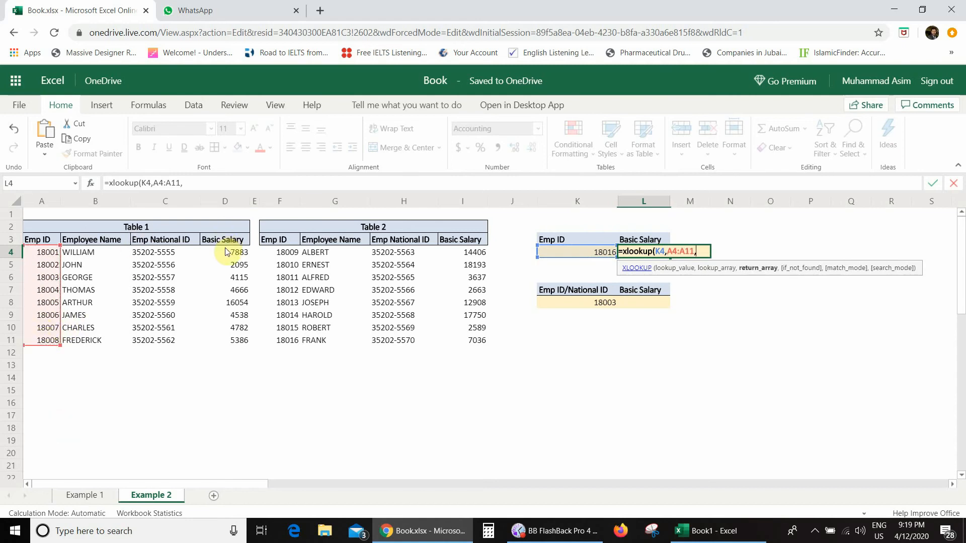
{"action": "left_click_drag", "start_coordinate": [232, 252], "coordinate": [231, 340]}
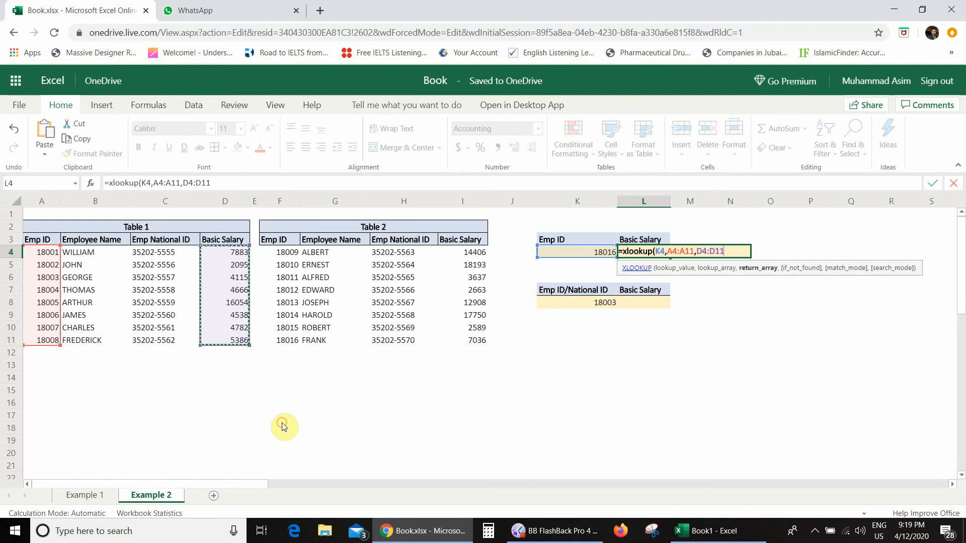
{"action": "type", "text": ")"}
{"action": "key", "text": "Return"}
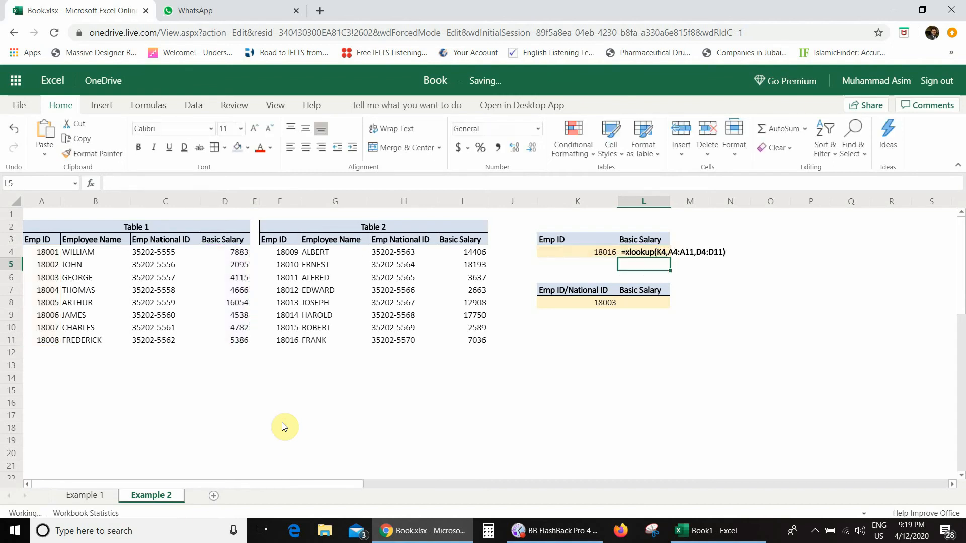
{"action": "key", "text": "Up"}
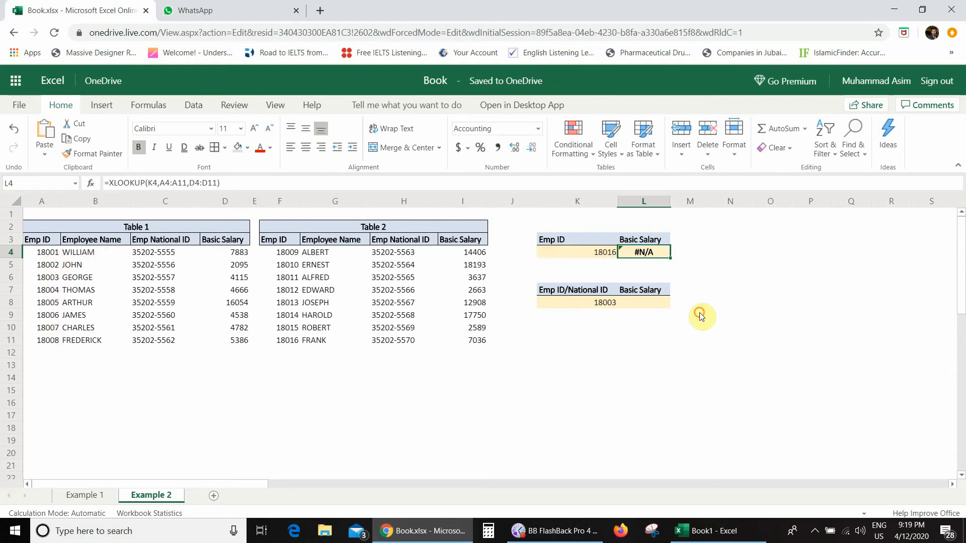
Set the lookup value in K4 to the employee ID in A10 and compare the result with the basic salary in D10
{"action": "key", "text": "Left"}
{"action": "type", "text": "18007"}
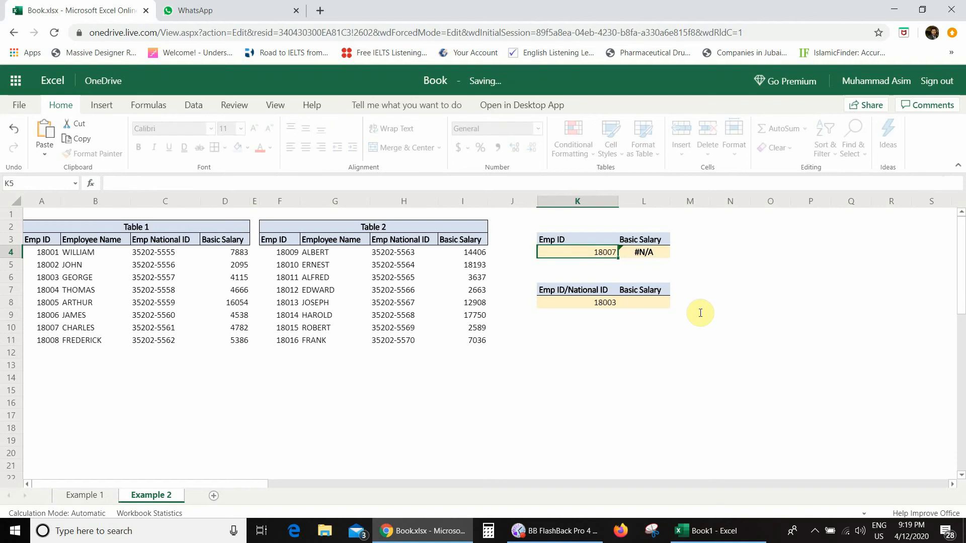
{"action": "key", "text": "Return"}
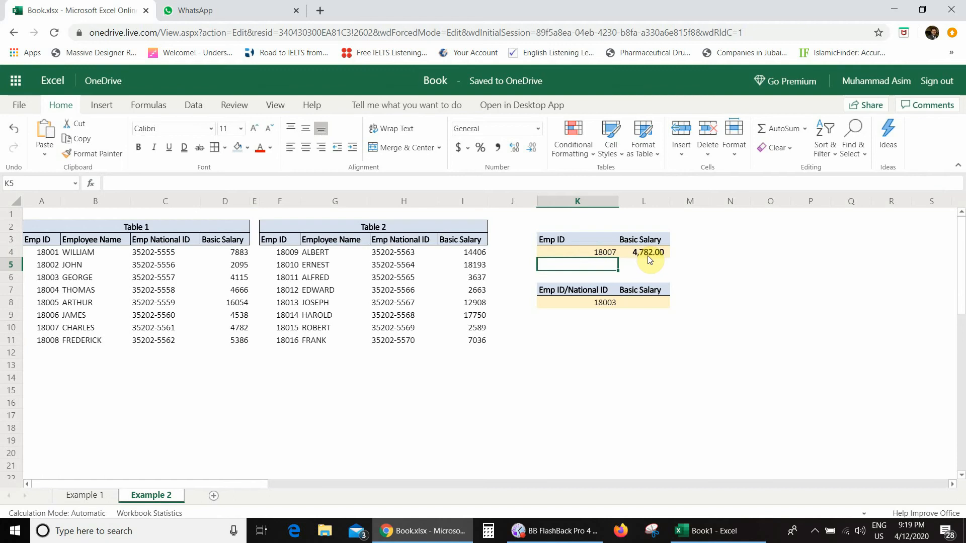
{"action": "left_click", "coordinate": [57, 330]}
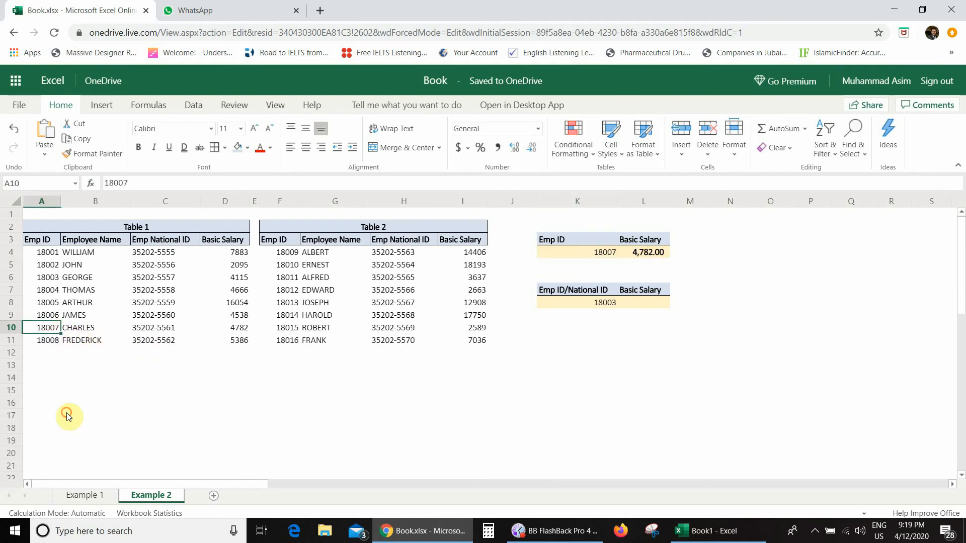
{"action": "left_click", "coordinate": [243, 327]}
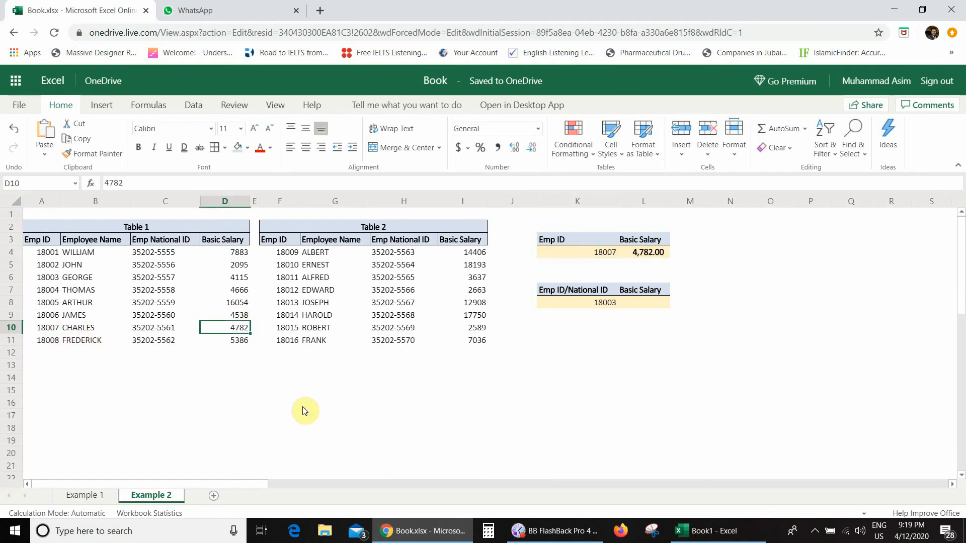
Replace the lookup value in K4 with the Table 2 employee ID in F7
{"action": "left_click", "coordinate": [556, 253]}
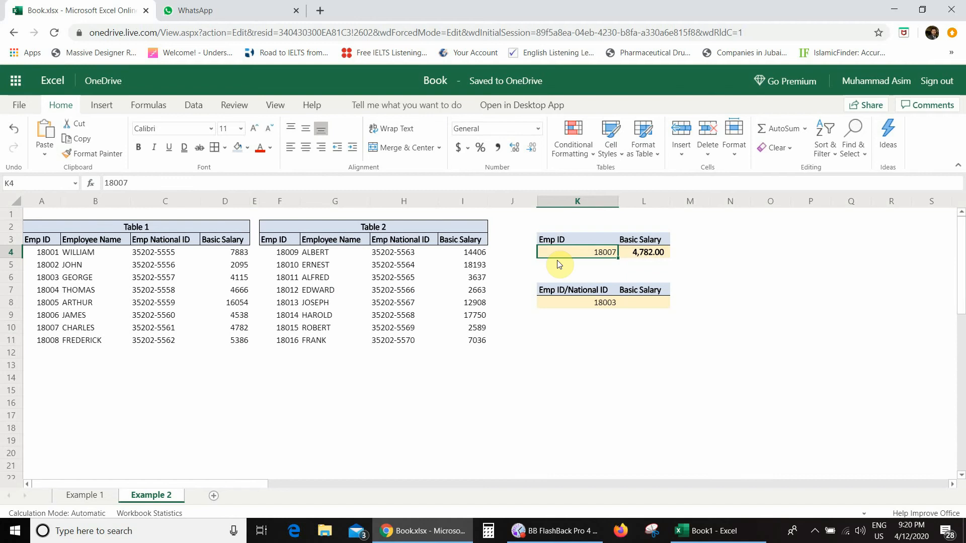
{"action": "type", "text": "18012"}
{"action": "key", "text": "Return"}
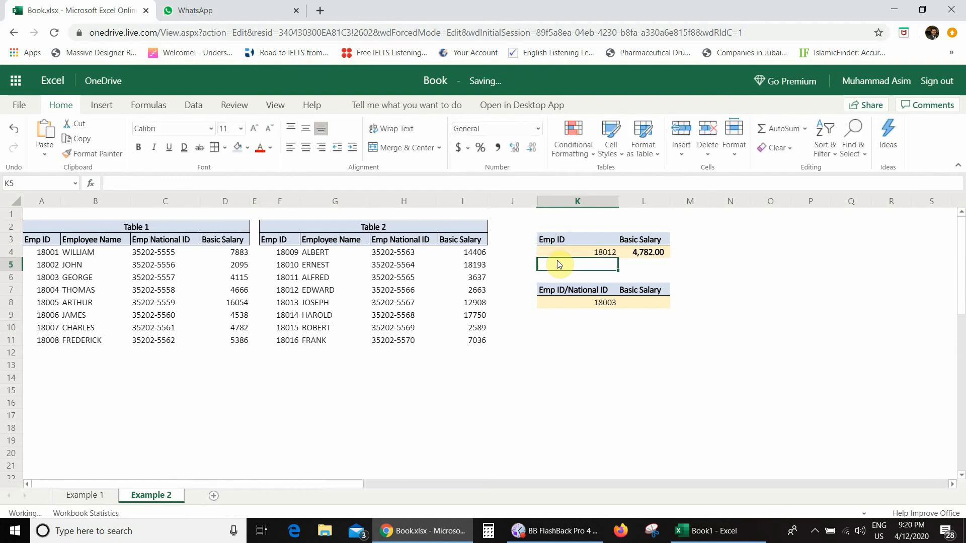
Extend the formula in L4 with a nested XLOOKUP(K4,F4:F11,I4:I11) as its if_not_found argument to search Table 2
{"action": "left_click", "coordinate": [646, 252]}
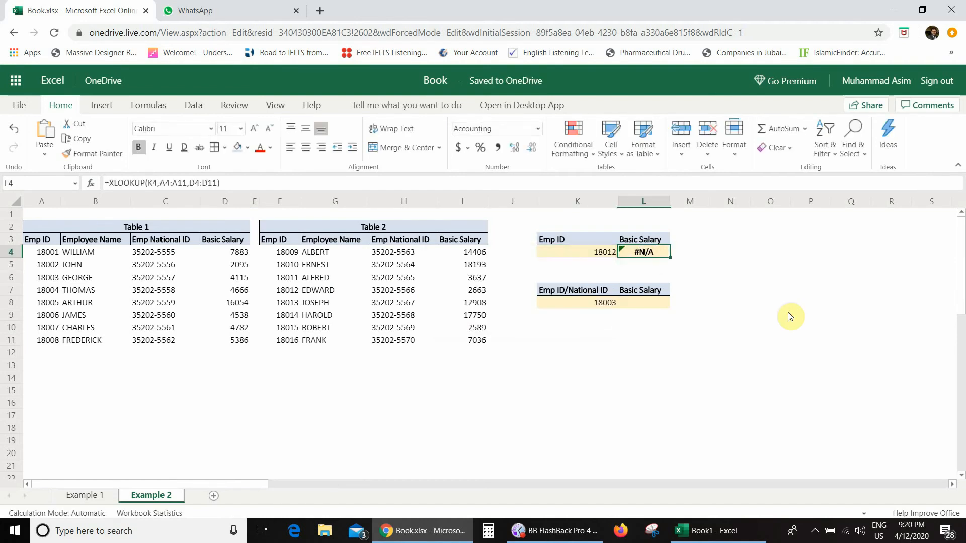
{"action": "key", "text": "F2"}
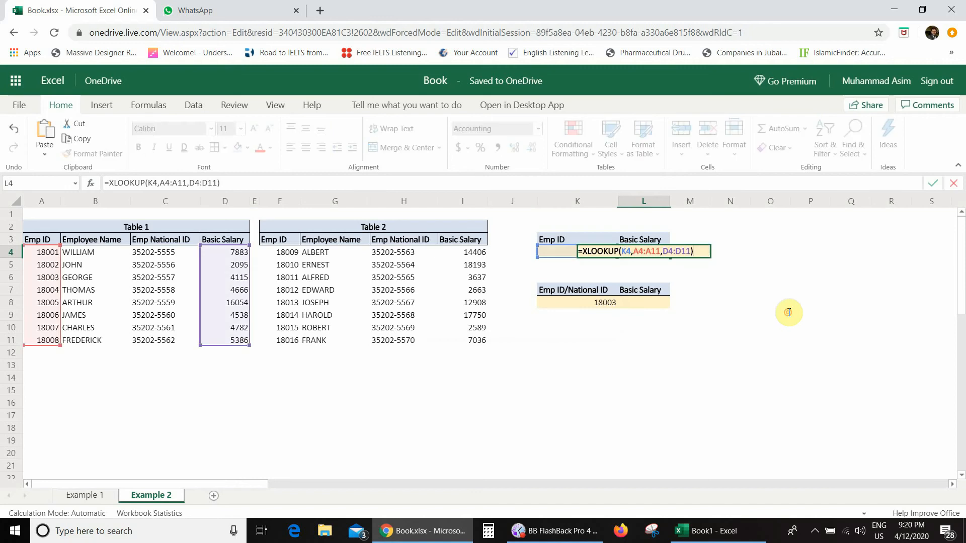
{"action": "left_click", "coordinate": [691, 251]}
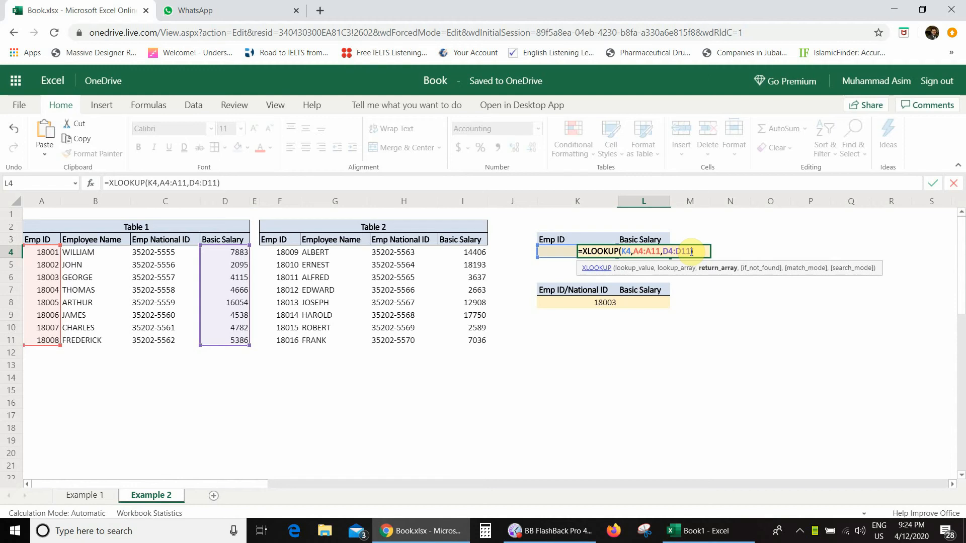
{"action": "type", "text": ","}
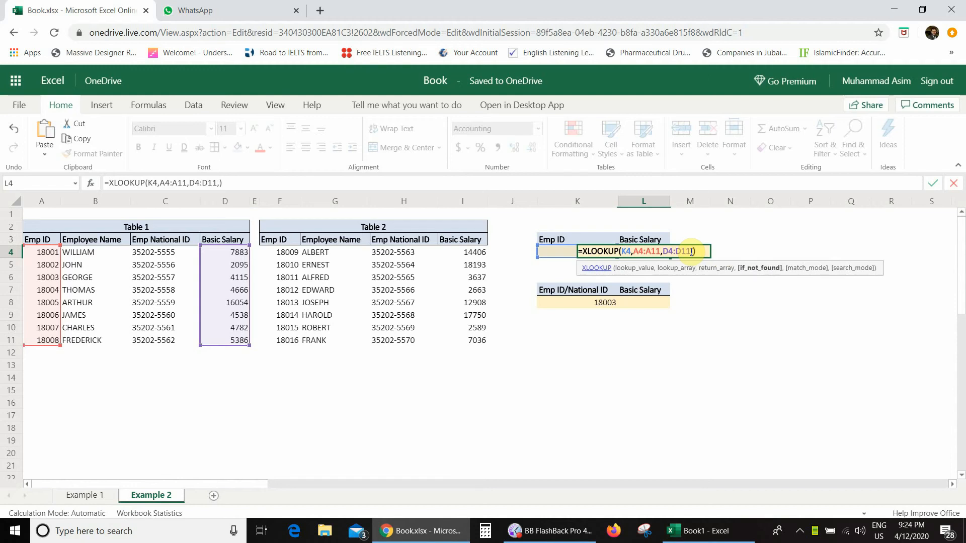
{"action": "type", "text": "xlookup"}
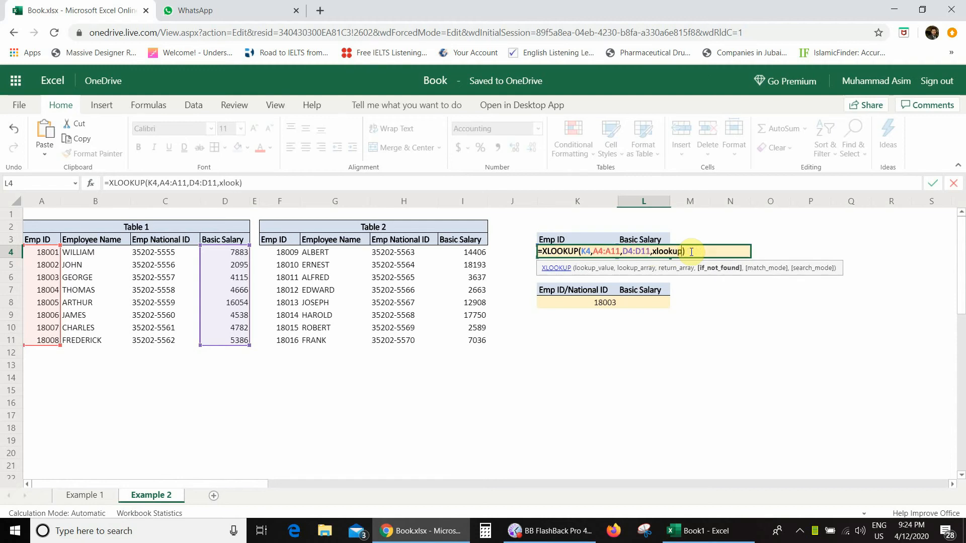
{"action": "key", "text": "Tab"}
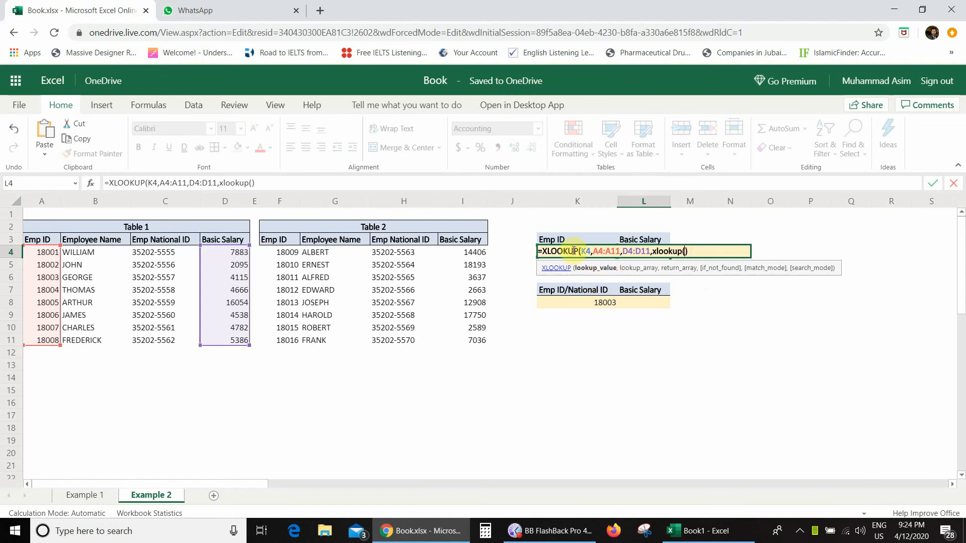
{"action": "type", "text": "K4,"}
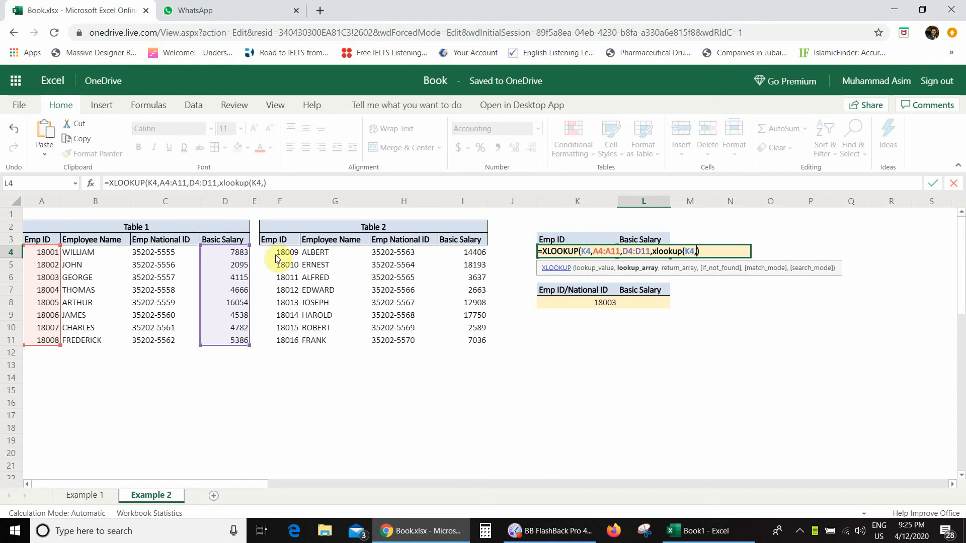
{"action": "left_click_drag", "start_coordinate": [276, 256], "coordinate": [280, 340]}
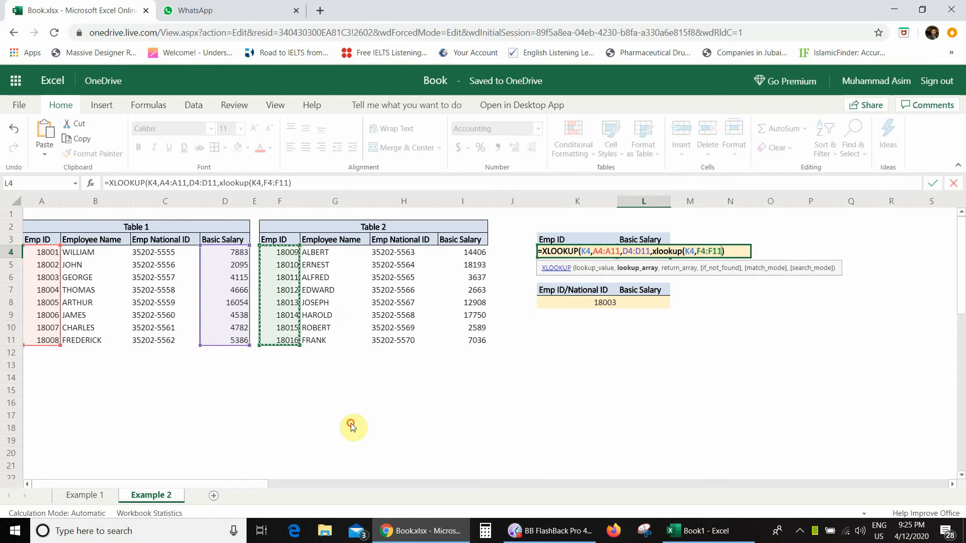
{"action": "type", "text": ","}
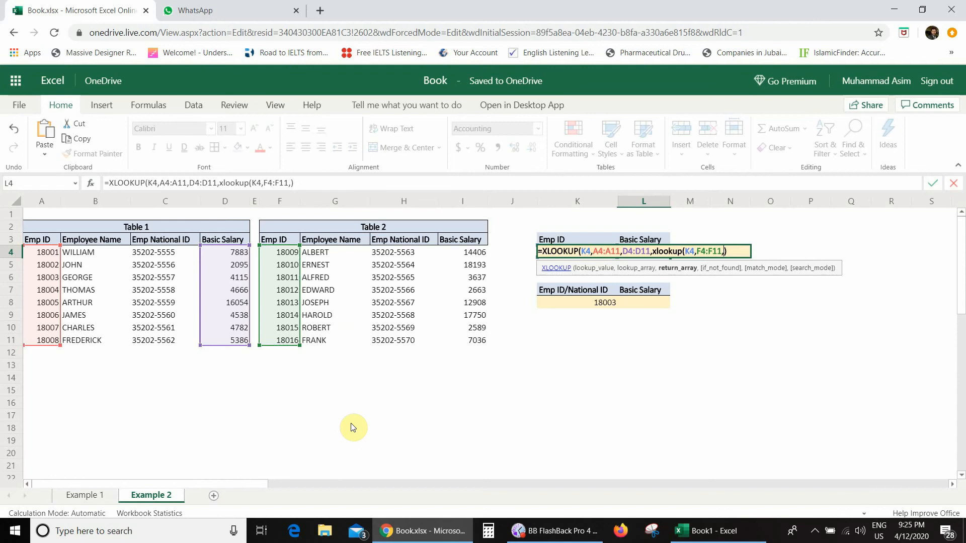
{"action": "left_click", "coordinate": [454, 254]}
{"action": "left_click_drag", "start_coordinate": [460, 252], "coordinate": [458, 339]}
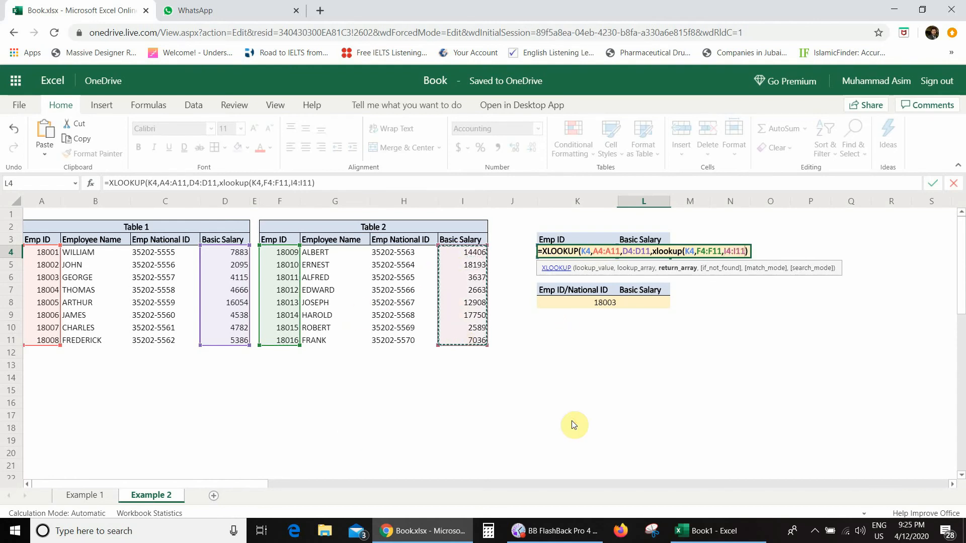
{"action": "type", "text": ")"}
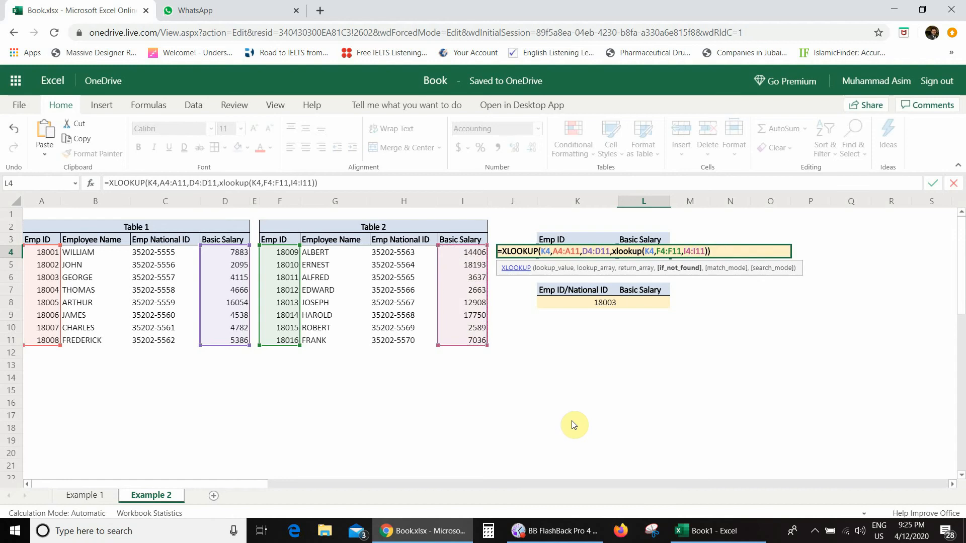
{"action": "key", "text": "Return"}
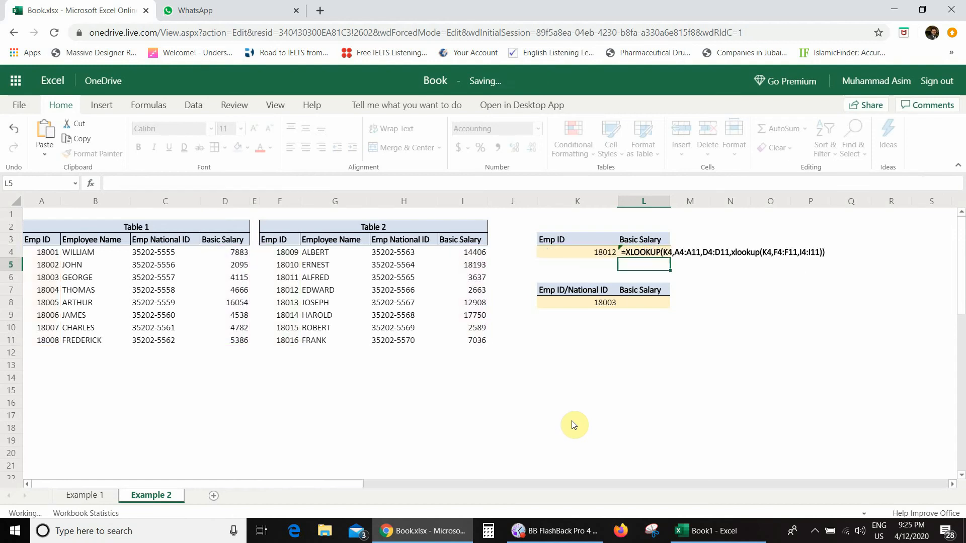
Compare the result in L4 for the lookup value in K4 with the matching ID in F7 and its basic salary in I7
{"action": "key", "text": "Up"}
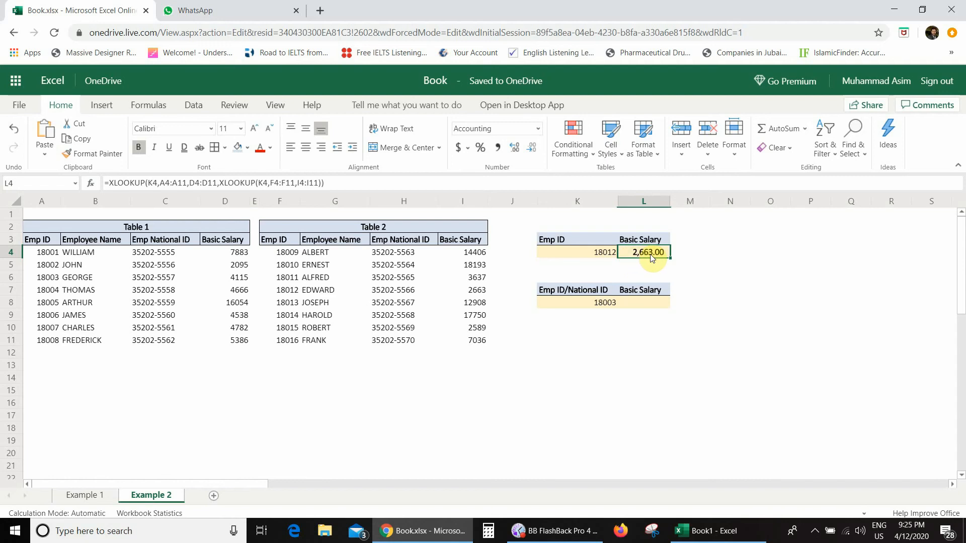
{"action": "left_click", "coordinate": [604, 257]}
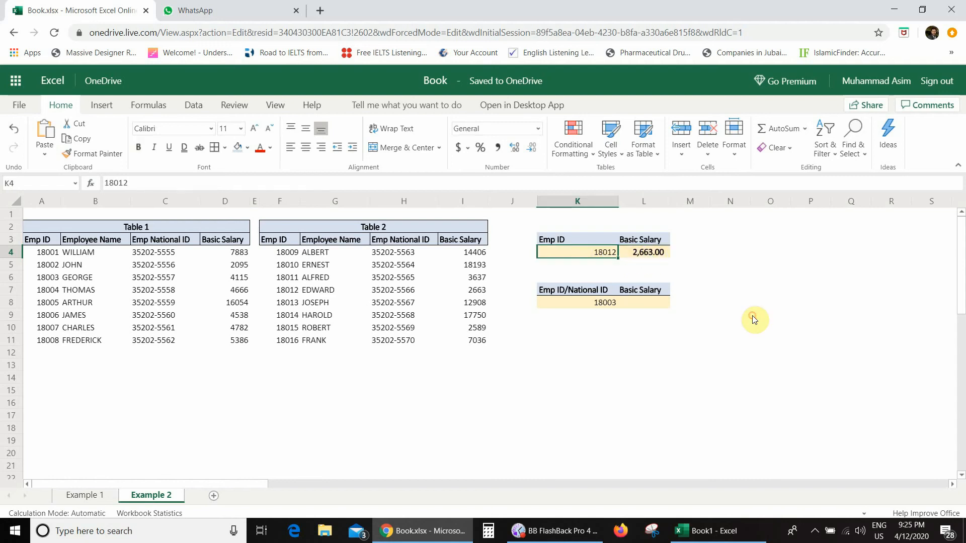
{"action": "left_click", "coordinate": [293, 292]}
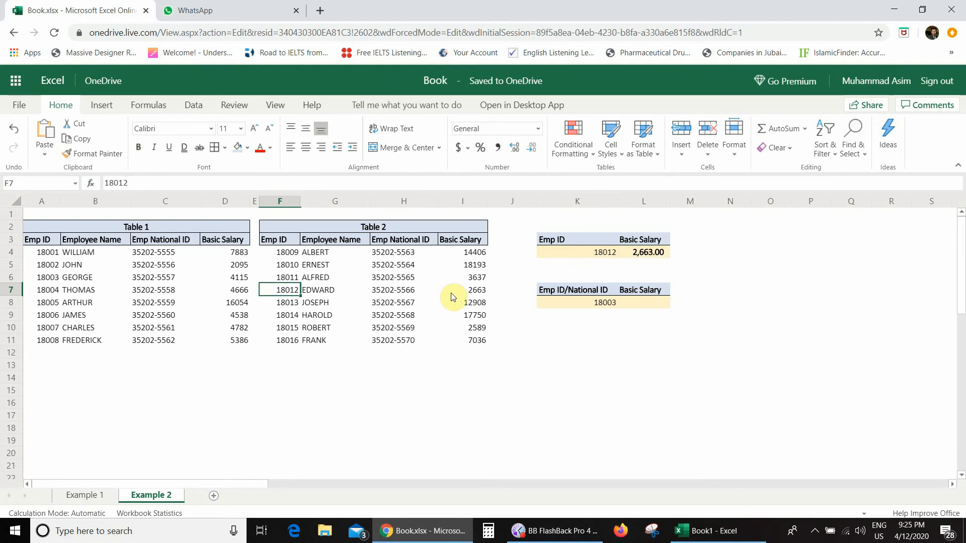
{"action": "left_click", "coordinate": [465, 292]}
Set the lookup value in K4 to the Table 1 employee ID in A5 and compare the result with the basic salary in D5
{"action": "left_click", "coordinate": [582, 251]}
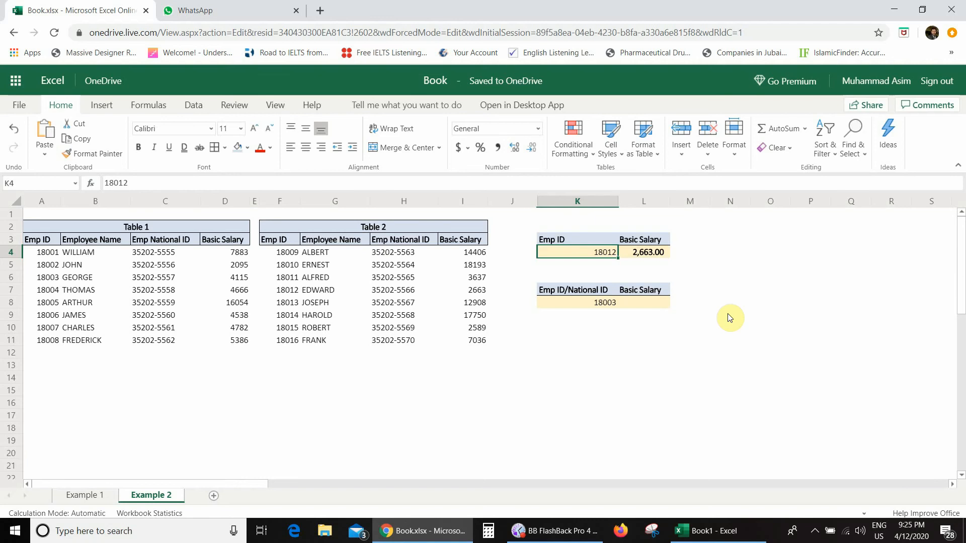
{"action": "type", "text": "18002"}
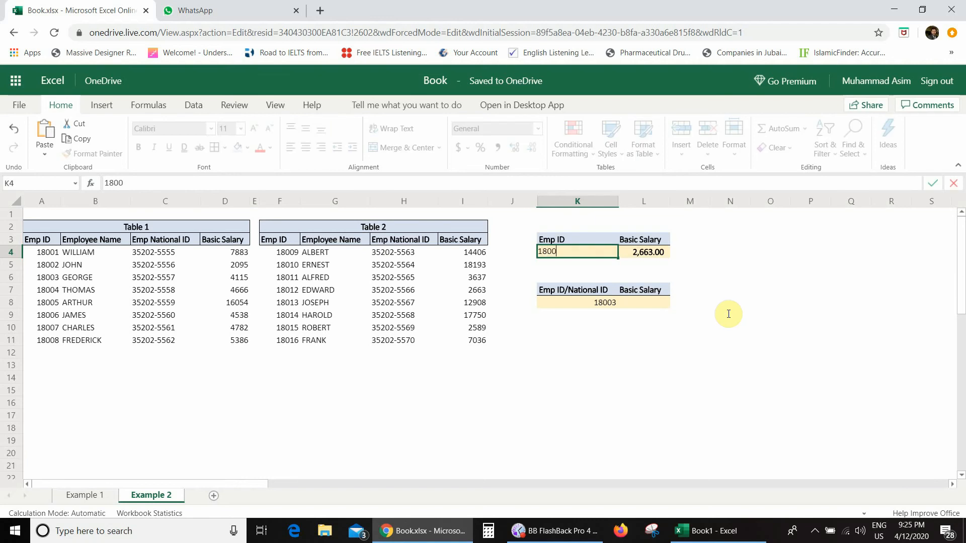
{"action": "key", "text": "Return"}
{"action": "key", "text": "Up"}
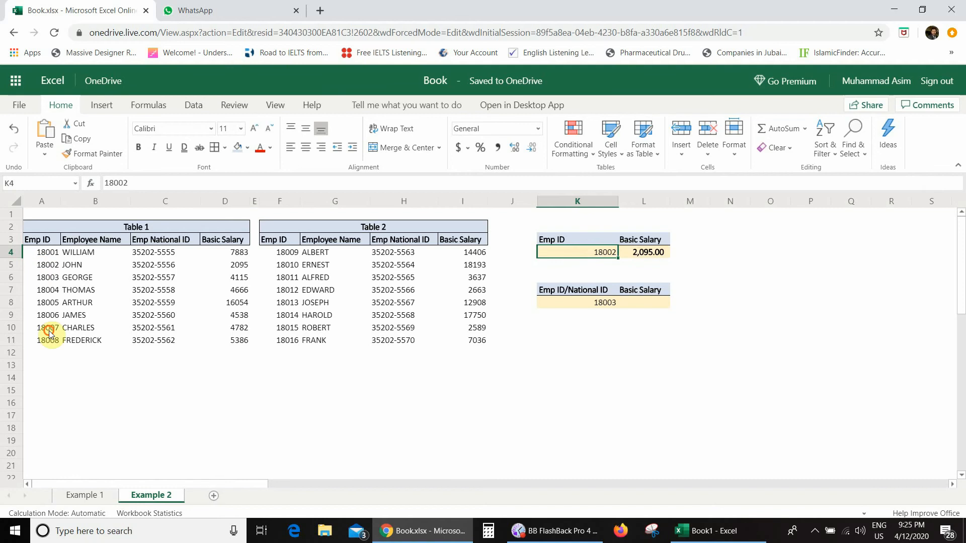
{"action": "left_click", "coordinate": [225, 265]}
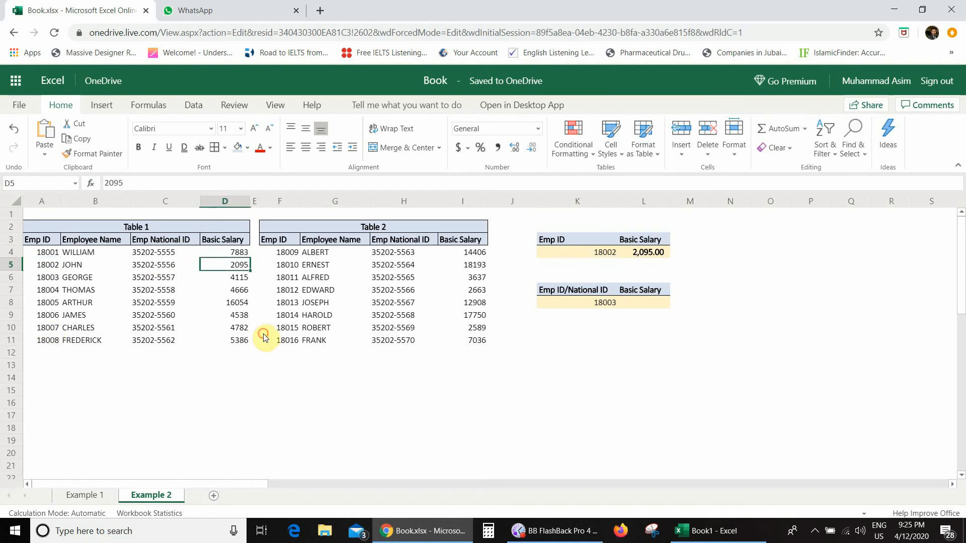
Set the lookup value in K4 to the Table 2 employee ID in F9 and compare the result with the basic salary in I9
{"action": "left_click", "coordinate": [567, 250]}
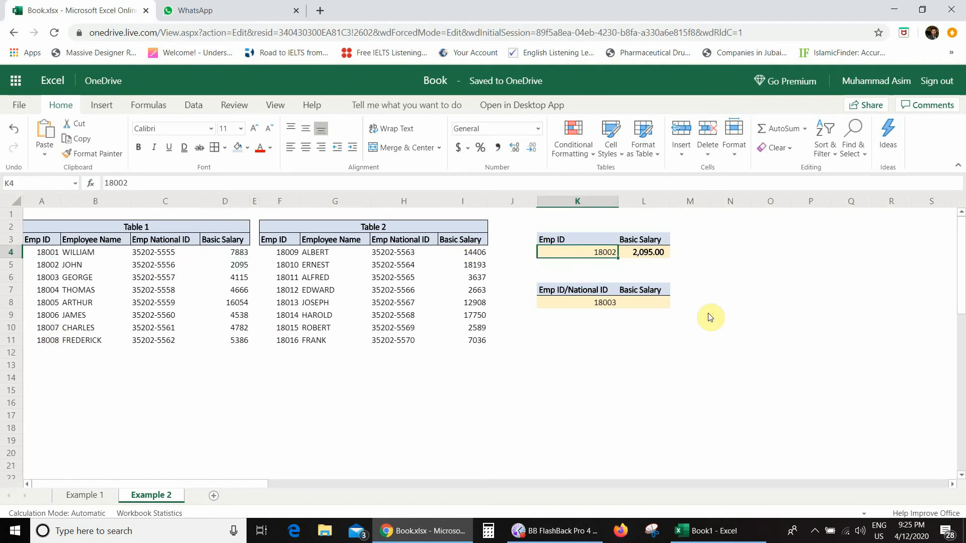
{"action": "type", "text": "1"}
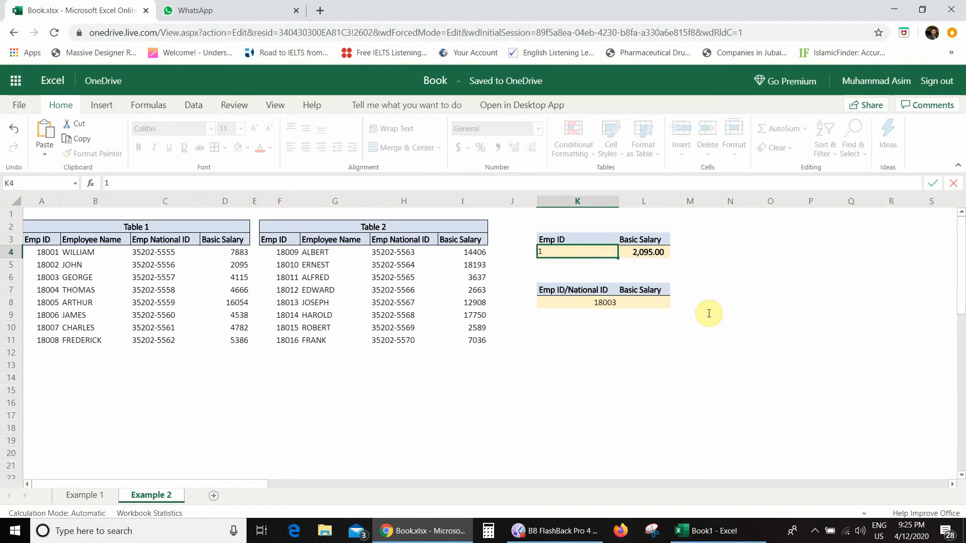
{"action": "type", "text": "8014"}
{"action": "key", "text": "Return"}
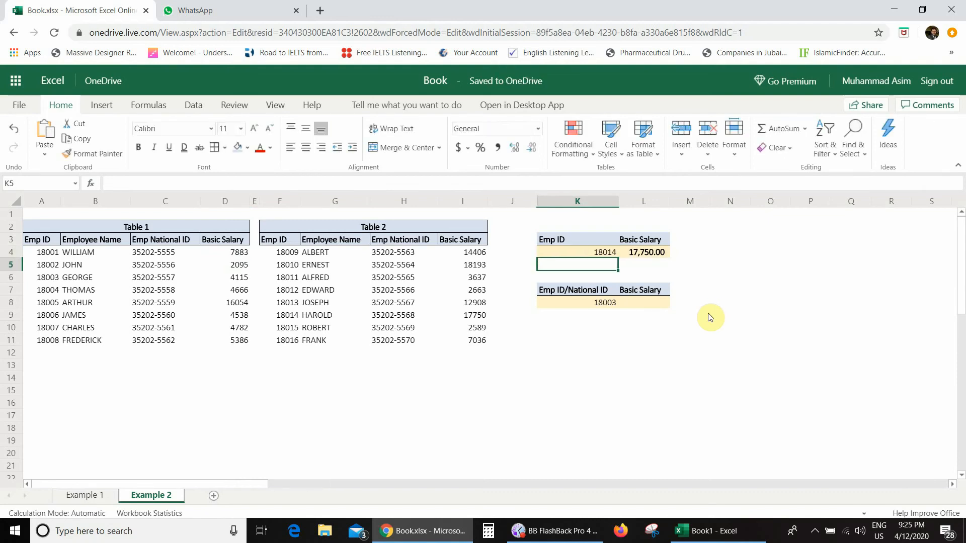
{"action": "key", "text": "Up"}
{"action": "left_click", "coordinate": [647, 255]}
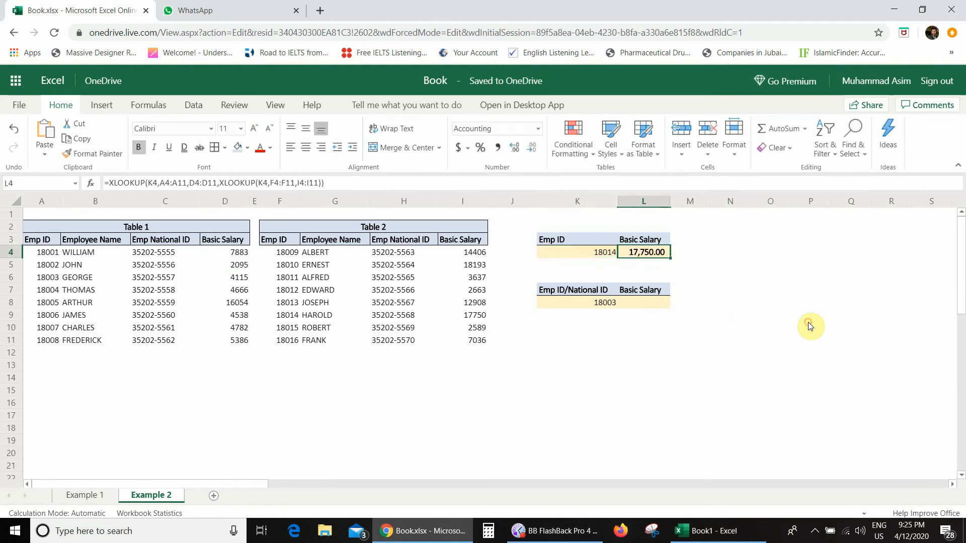
{"action": "left_click", "coordinate": [294, 318]}
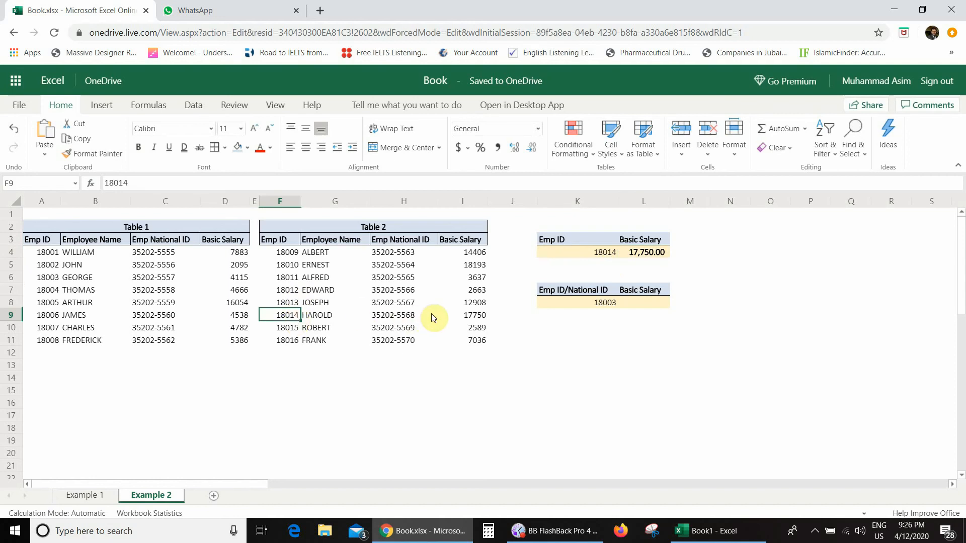
{"action": "left_click", "coordinate": [454, 317]}
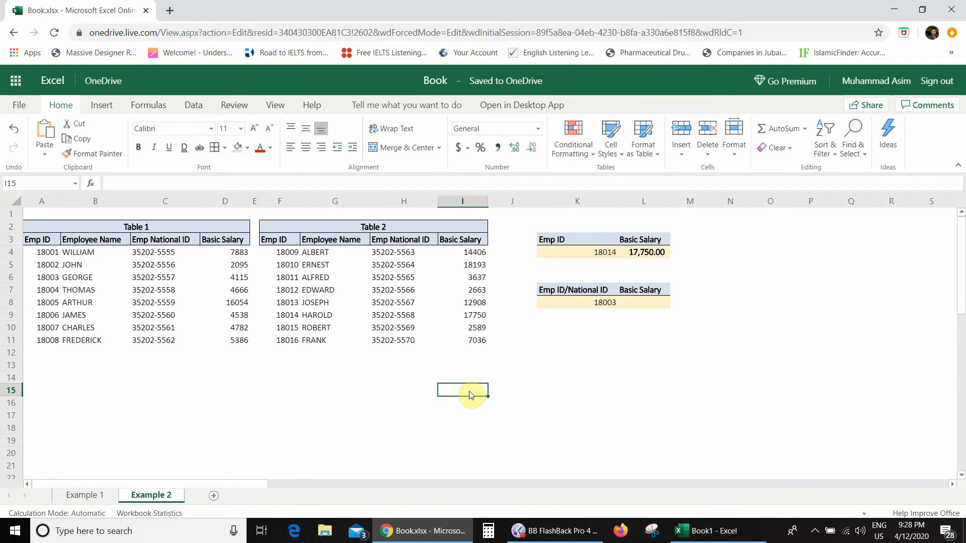
Enter =XLOOKUP(K8,A4:A11,D4:D11) in L8 to return the basic salary from Table 1 by employee ID
{"action": "left_click", "coordinate": [570, 303]}
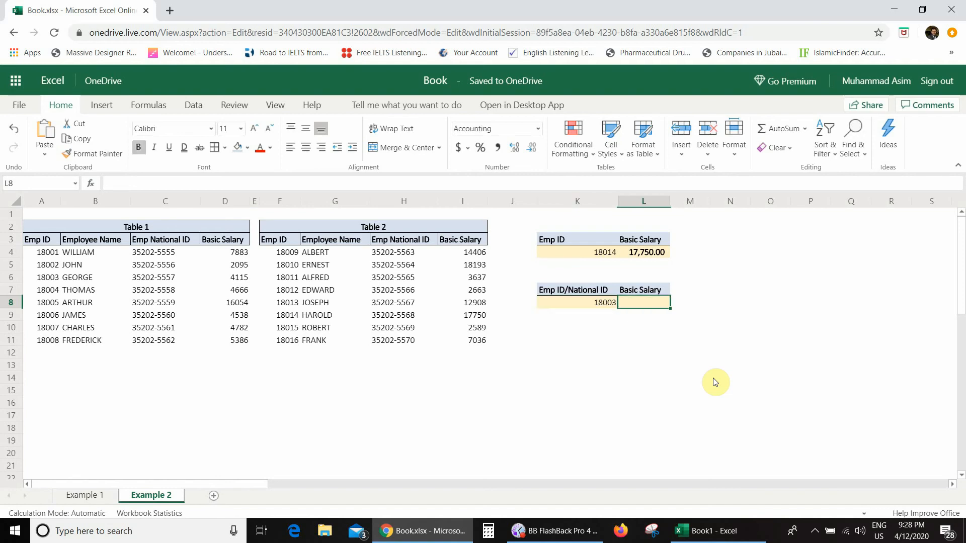
{"action": "type", "text": "=xlookup("}
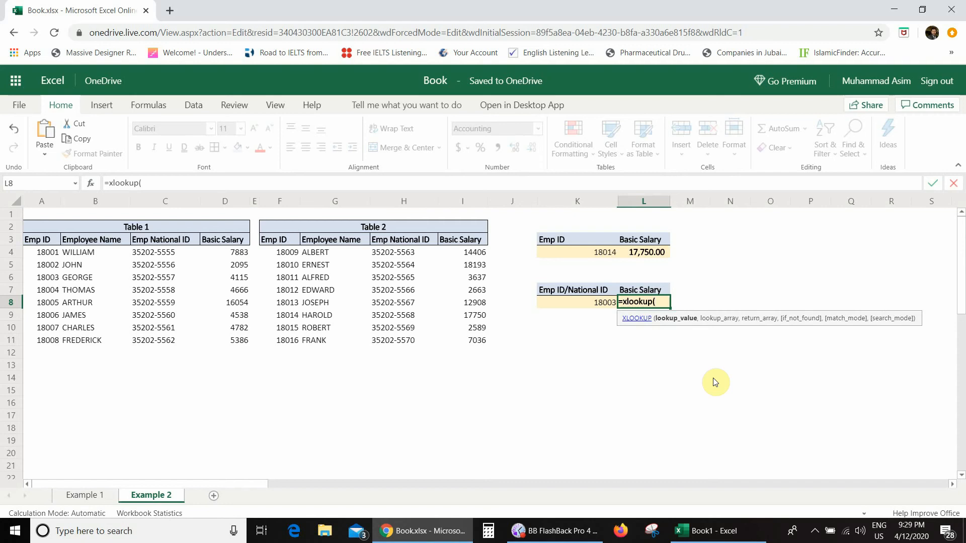
{"action": "key", "text": "Left"}
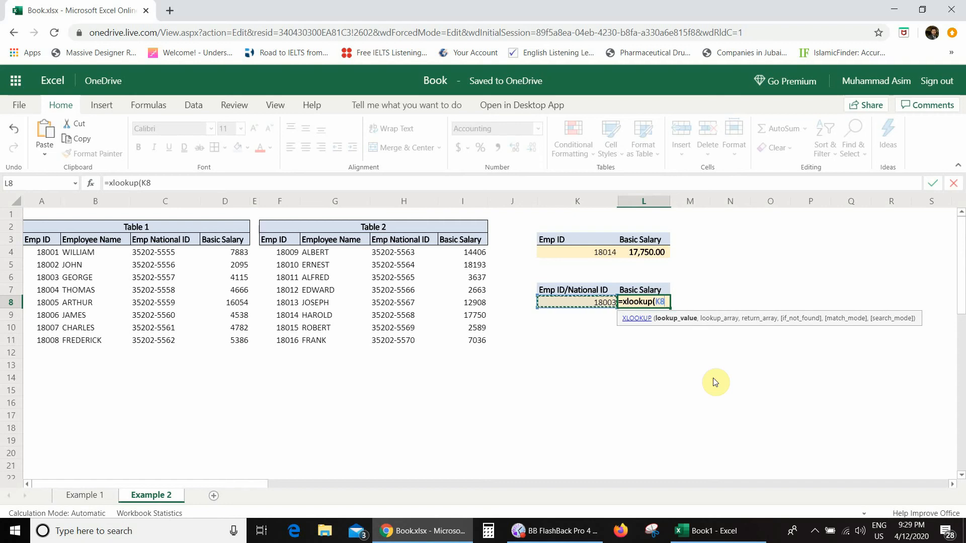
{"action": "type", "text": ","}
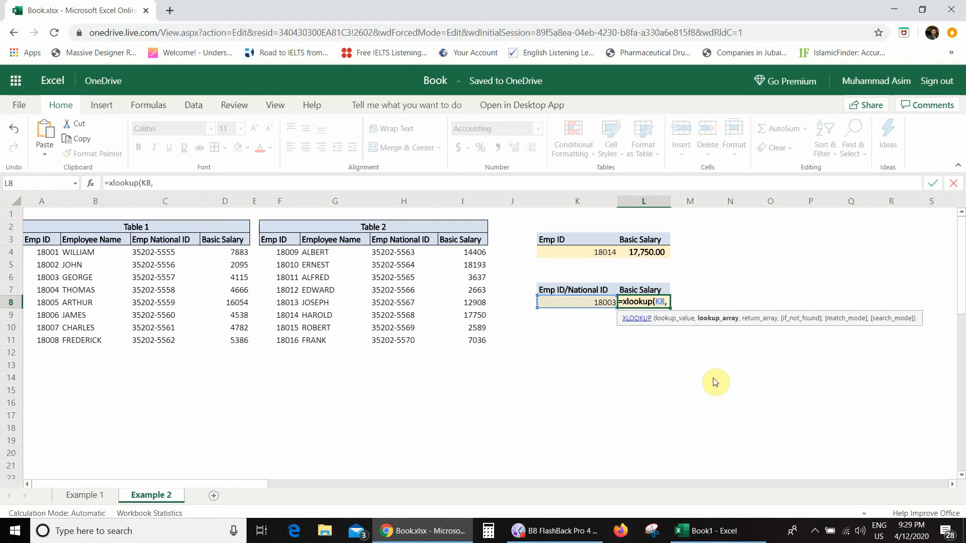
{"action": "left_click", "coordinate": [40, 253]}
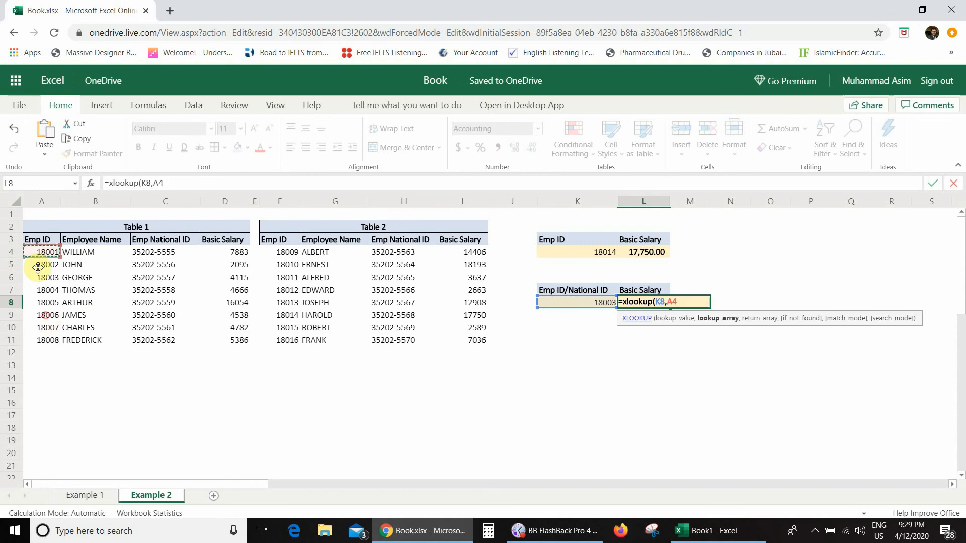
{"action": "left_click_drag", "start_coordinate": [38, 267], "coordinate": [44, 340]}
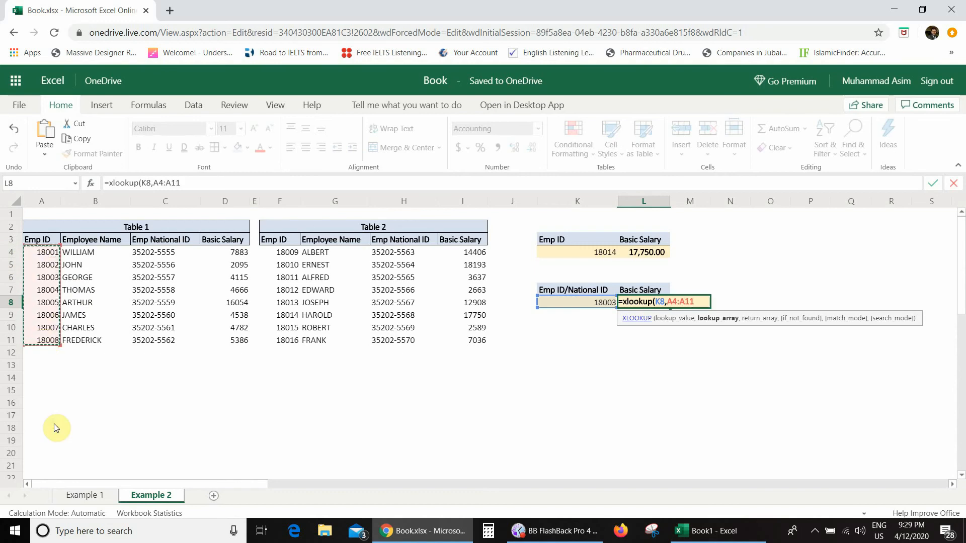
{"action": "type", "text": ","}
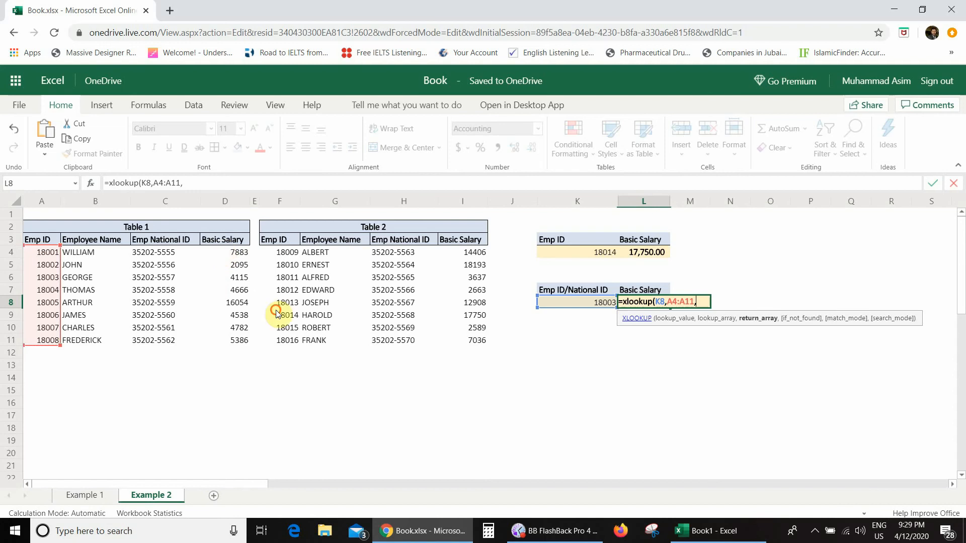
{"action": "left_click_drag", "start_coordinate": [224, 252], "coordinate": [231, 340]}
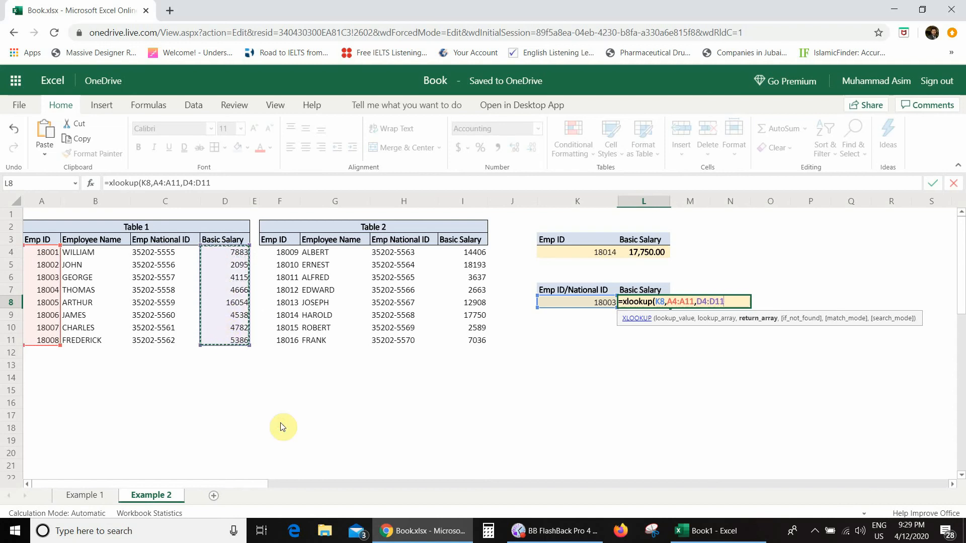
{"action": "type", "text": ")"}
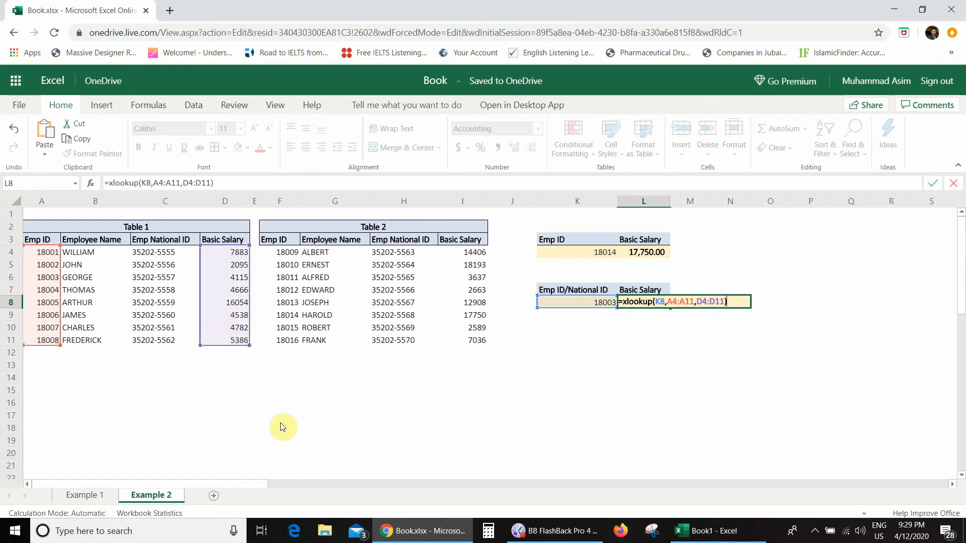
{"action": "key", "text": "ctrl+Return"}
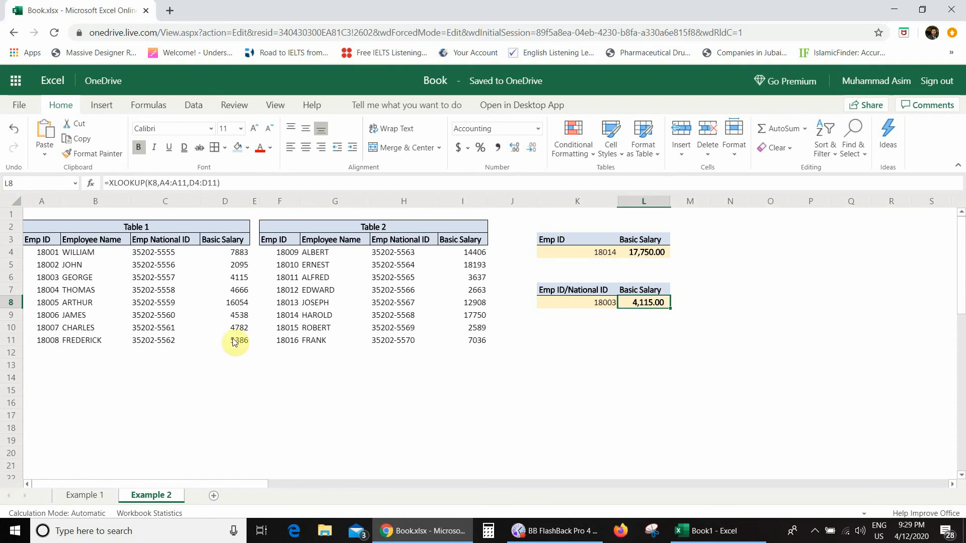
Nest XLOOKUP(K8,C4:C11,D4:D11) as the if-not-found argument of the L8 formula to also search Table 1 by national ID
{"action": "double_click", "coordinate": [642, 302]}
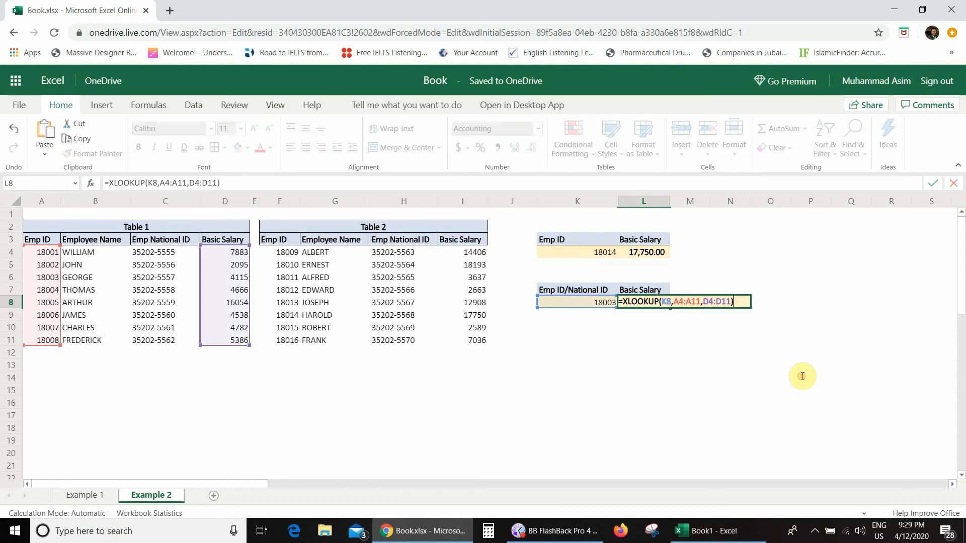
{"action": "left_click", "coordinate": [729, 301]}
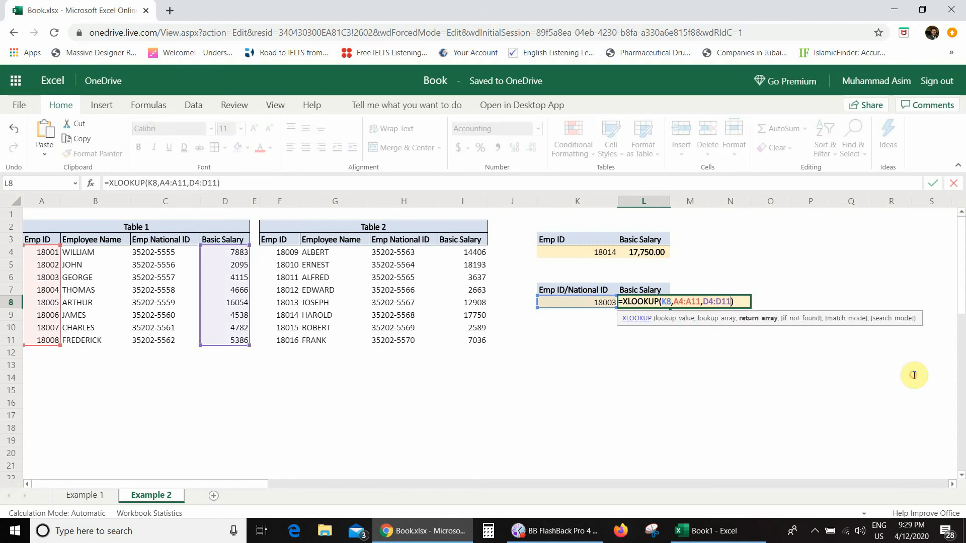
{"action": "type", "text": ","}
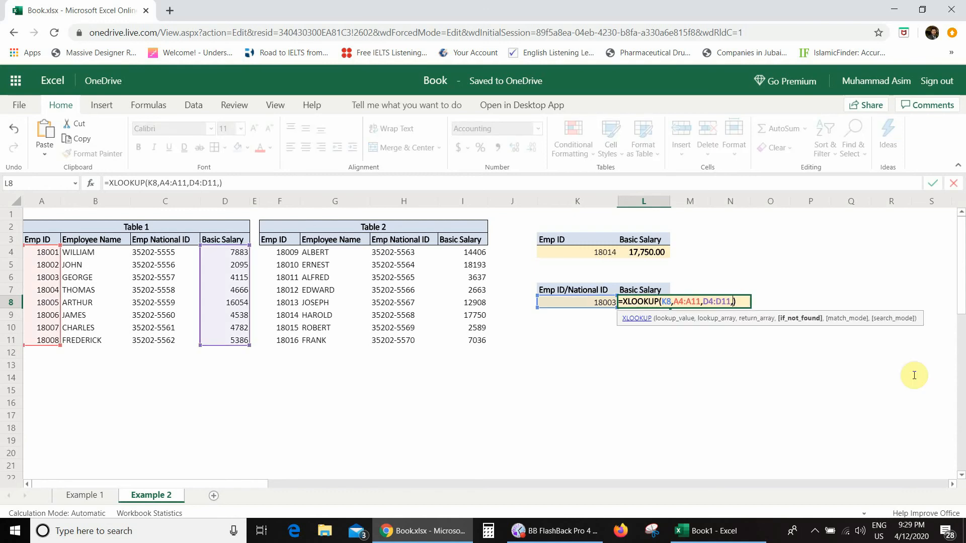
{"action": "type", "text": "xlooku"}
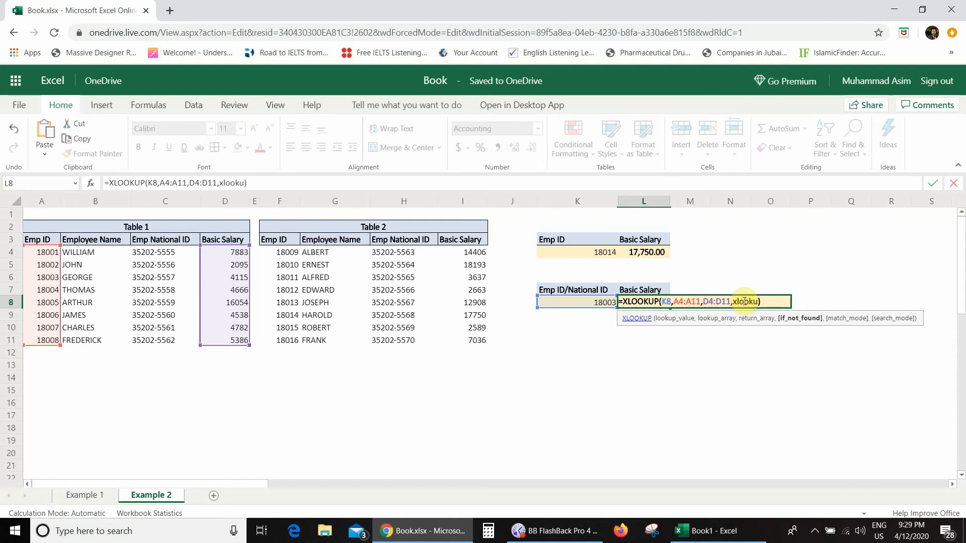
{"action": "type", "text": "p("}
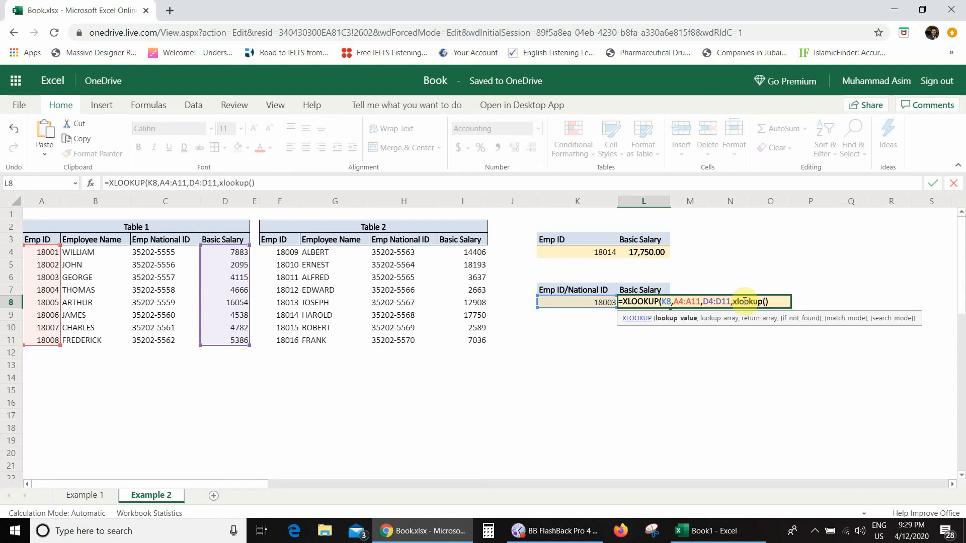
{"action": "left_click", "coordinate": [602, 303]}
{"action": "type", "text": ","}
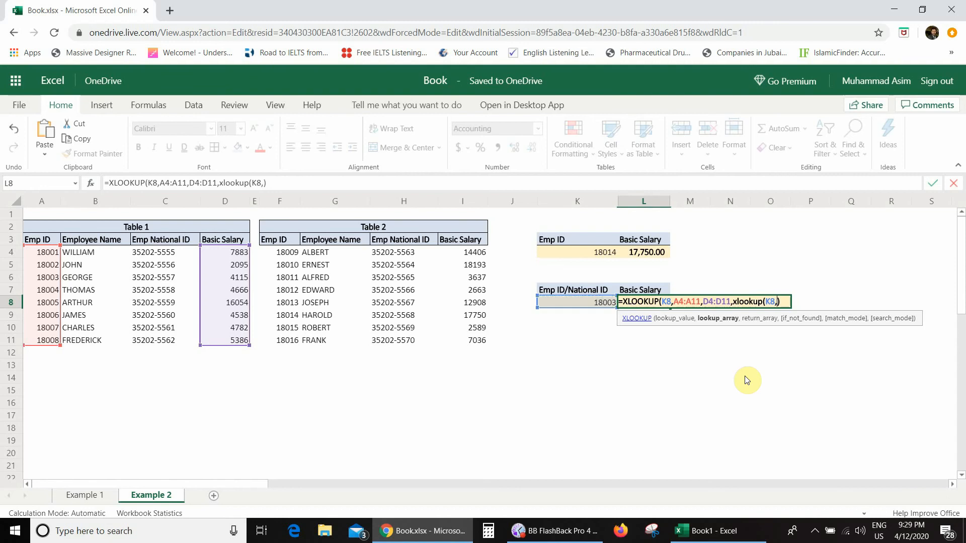
{"action": "left_click_drag", "start_coordinate": [156, 252], "coordinate": [158, 344]}
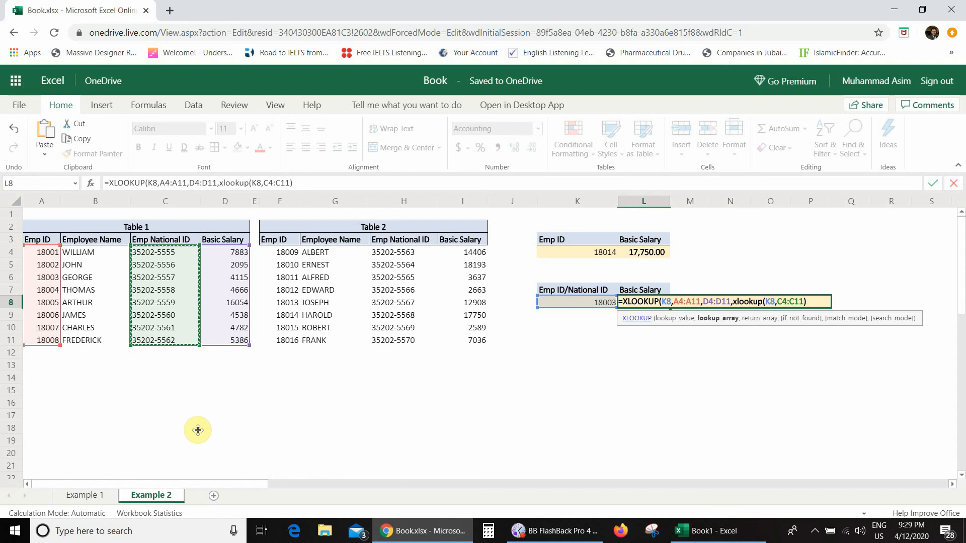
{"action": "type", "text": ","}
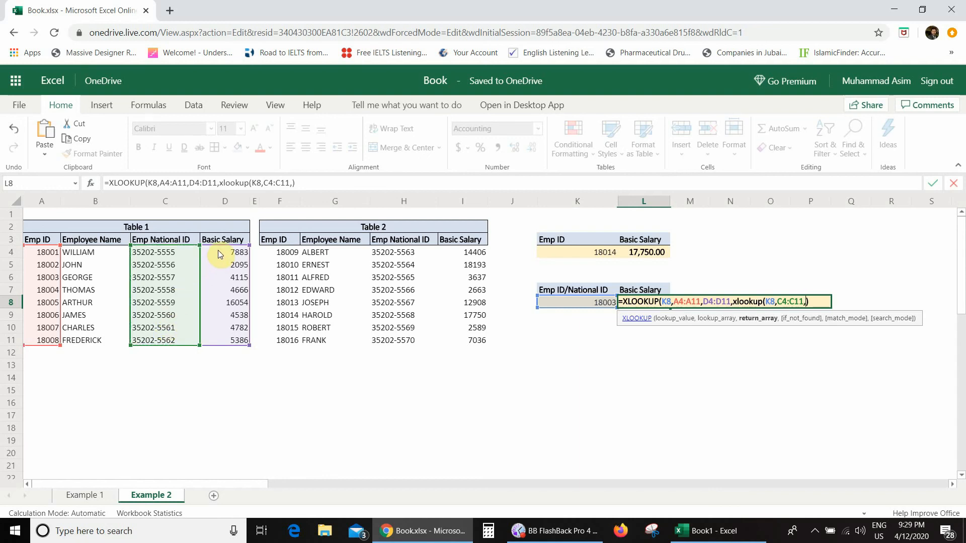
{"action": "left_click_drag", "start_coordinate": [218, 250], "coordinate": [220, 340]}
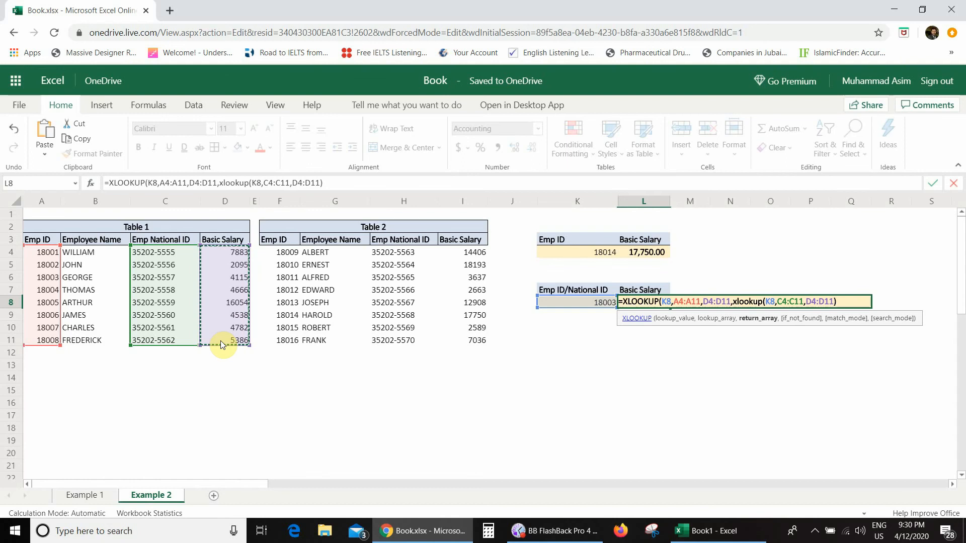
{"action": "type", "text": ")"}
{"action": "key", "text": "Return"}
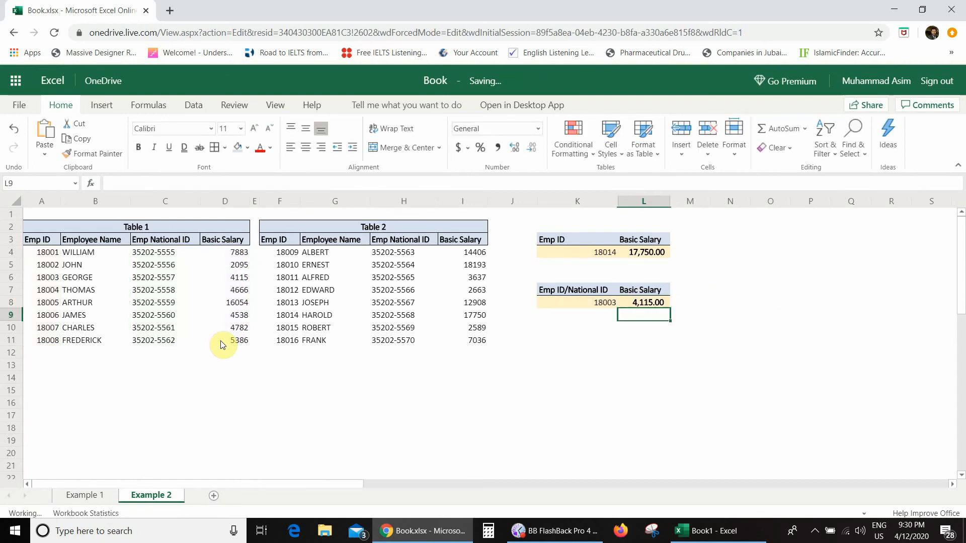
Set the lookup value in K8 to the Table 1 national ID in C6 and check the salary result in L8
{"action": "key", "text": "Up"}
{"action": "key", "text": "Left"}
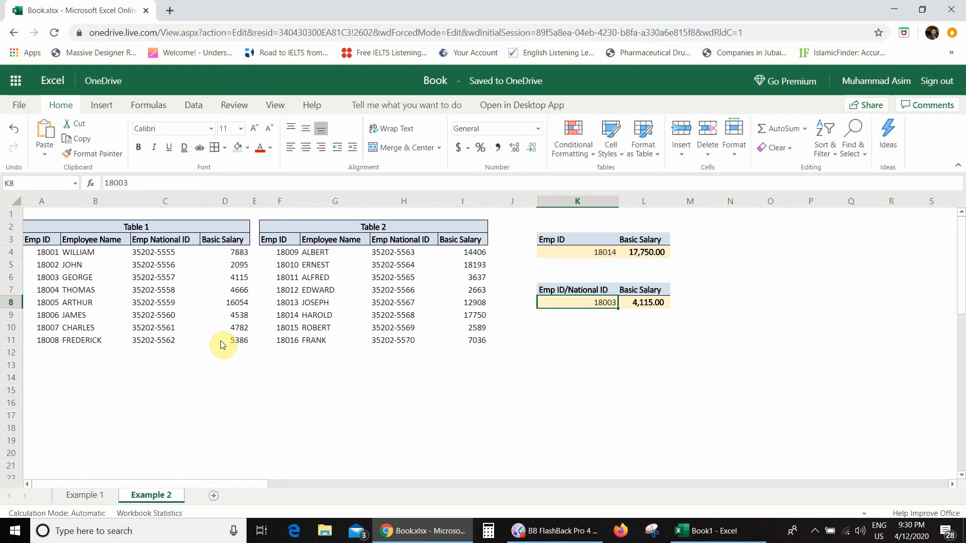
{"action": "type", "text": "35202"}
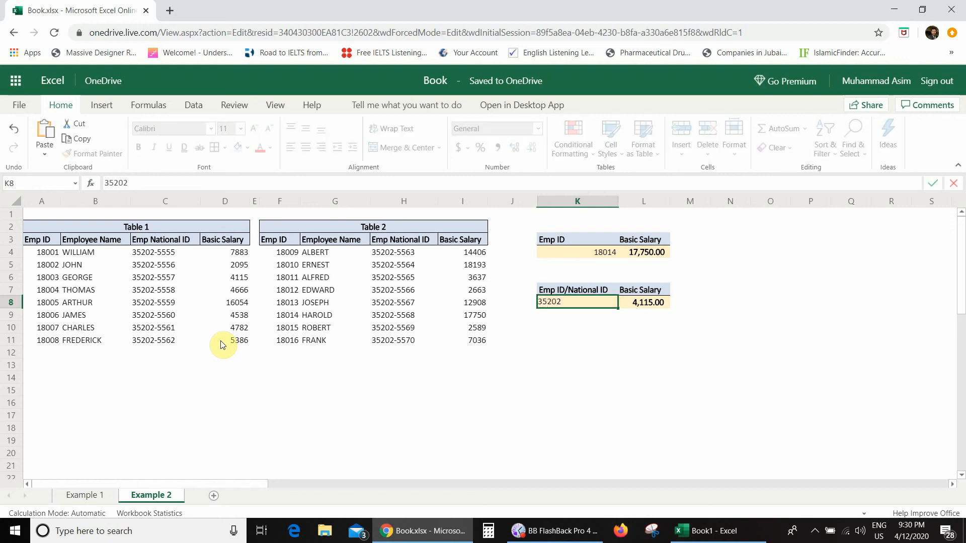
{"action": "type", "text": "-5557"}
{"action": "key", "text": "Return"}
{"action": "key", "text": "Up"}
{"action": "key", "text": "Right"}
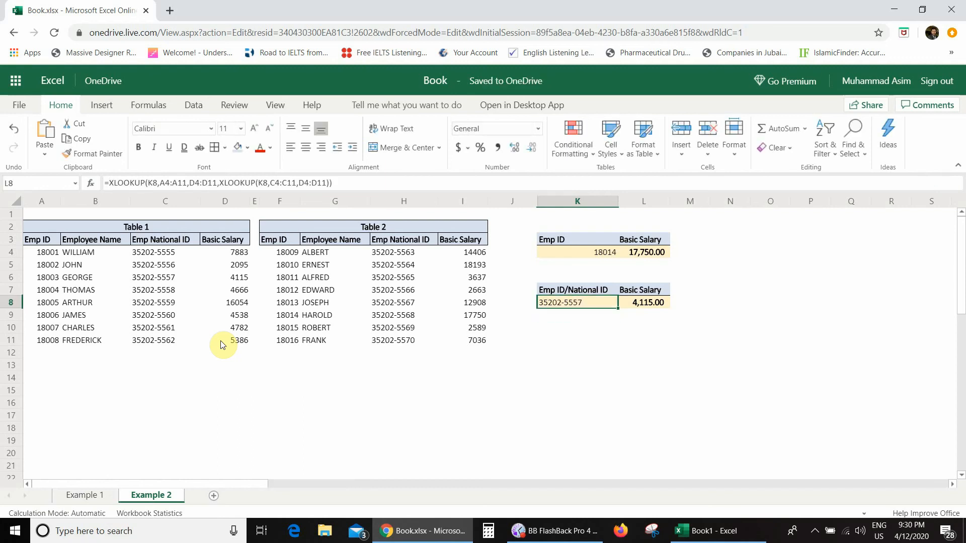
Change the last digit of the lookup value in K8 to match the national ID in C7 and check the result in L8
{"action": "key", "text": "Left"}
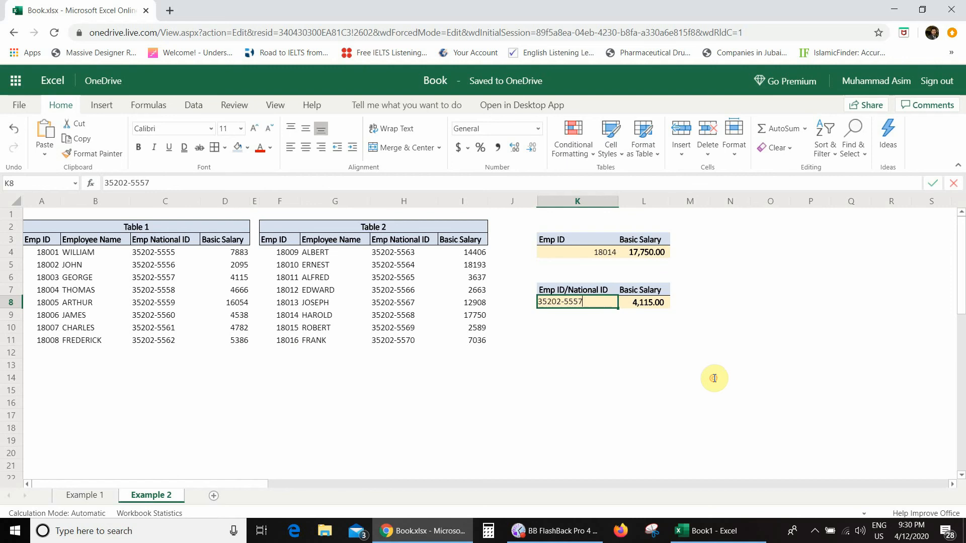
{"action": "double_click", "coordinate": [600, 299]}
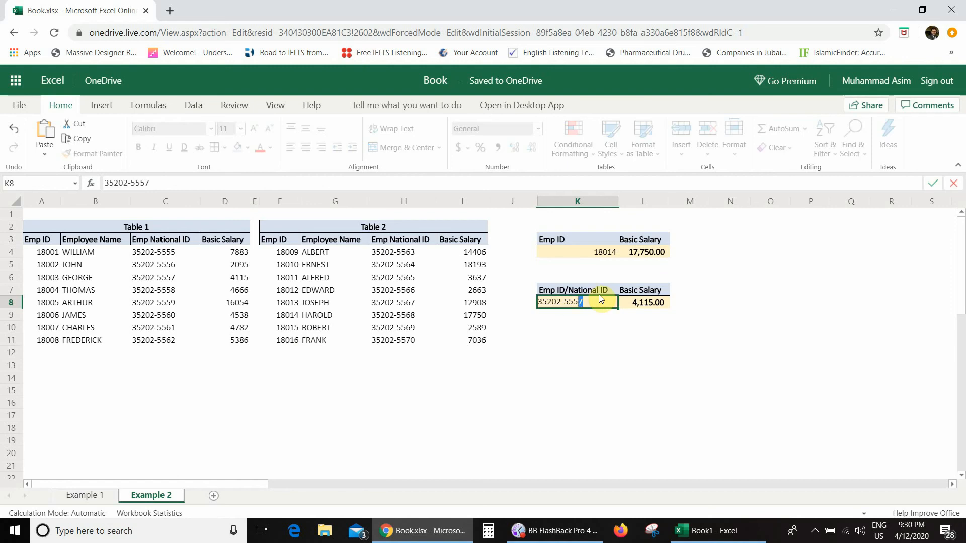
{"action": "type", "text": "8"}
{"action": "key", "text": "ctrl+Return"}
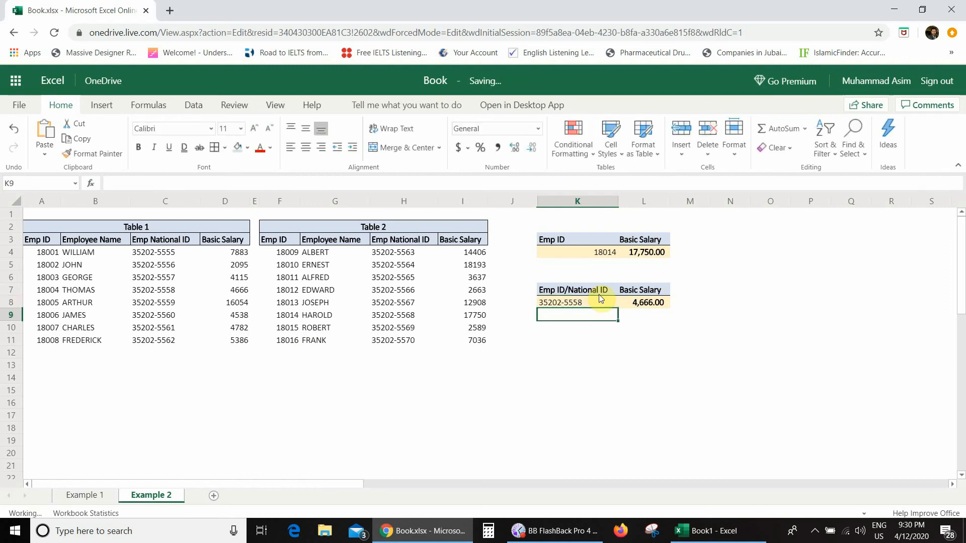
{"action": "left_click", "coordinate": [639, 303]}
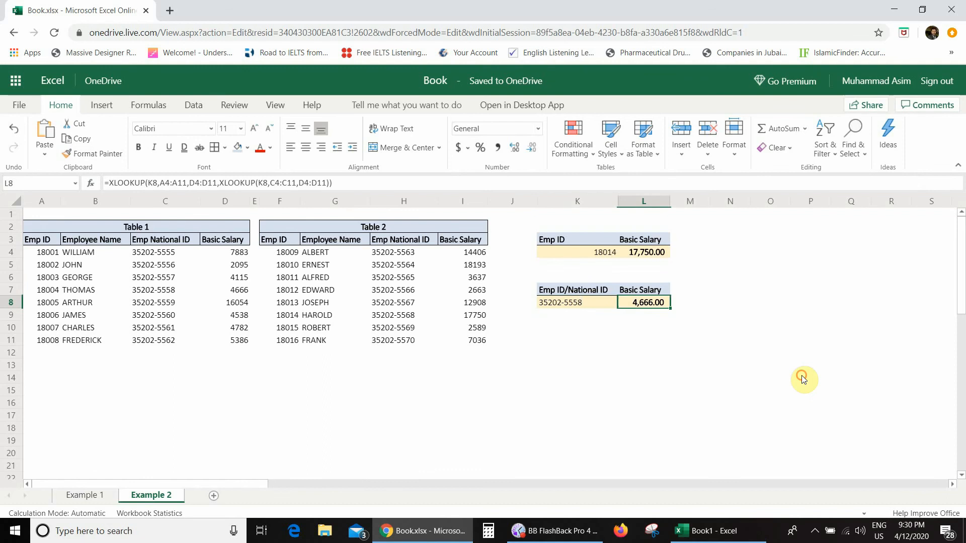
Set the lookup value in K8 to the Table 1 employee ID in A10
{"action": "left_click", "coordinate": [613, 304]}
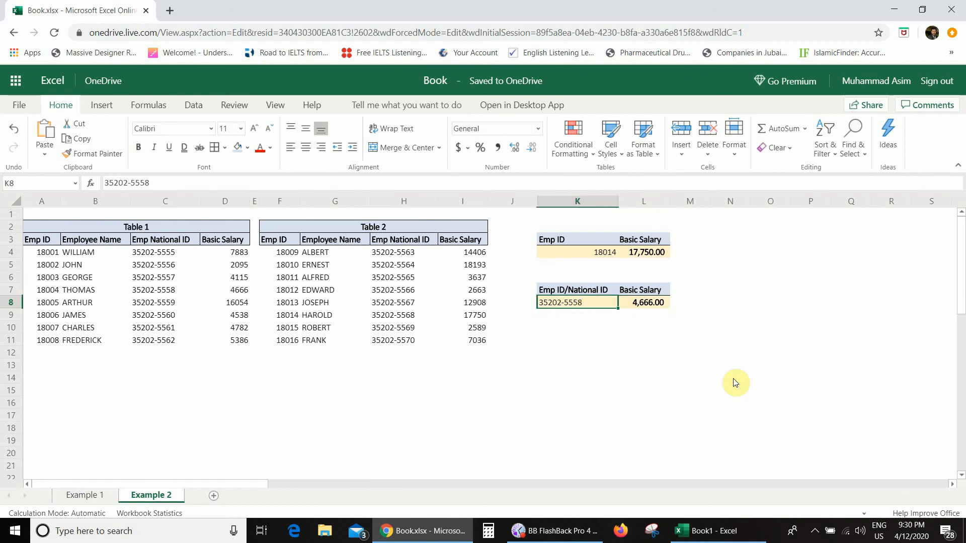
{"action": "type", "text": "18"}
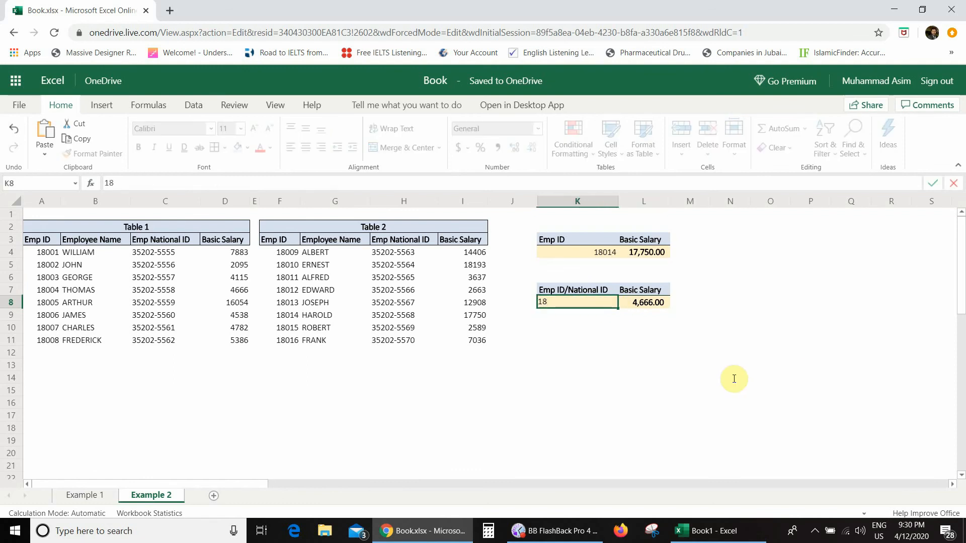
{"action": "type", "text": "007"}
{"action": "key", "text": "Return"}
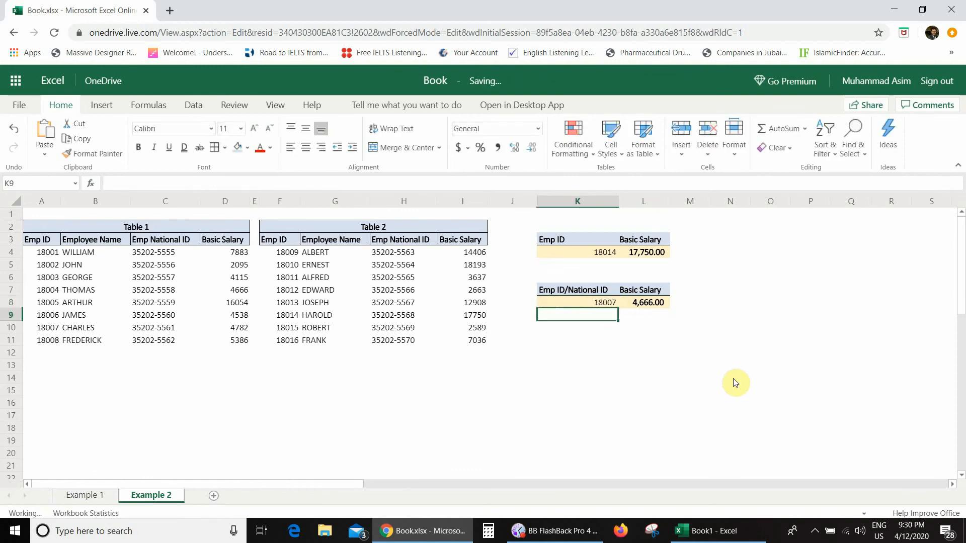
{"action": "key", "text": "Up"}
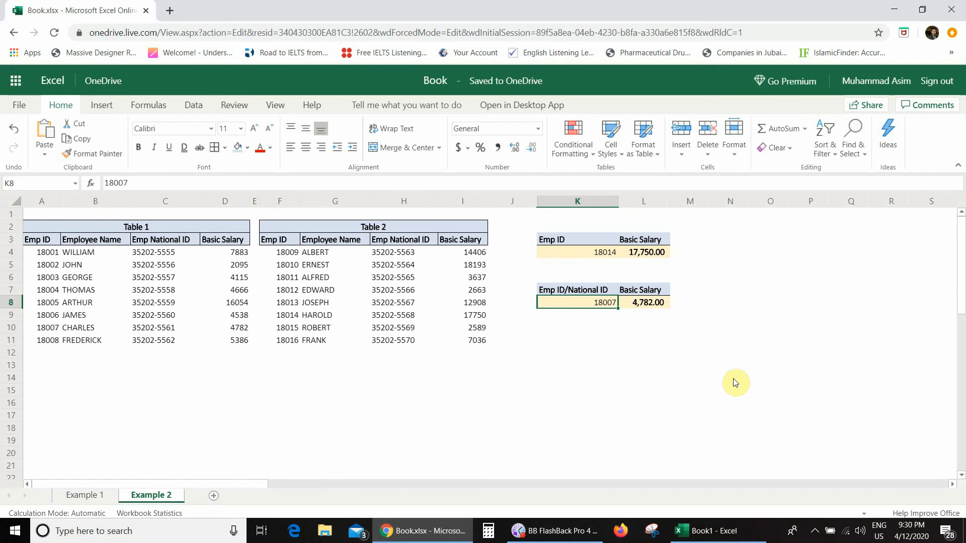
Nest XLOOKUP(K8,F4:F11,I4:I11) as the if-not-found argument of the inner XLOOKUP in L8 to search Table 2 by employee ID
{"action": "left_click", "coordinate": [653, 306]}
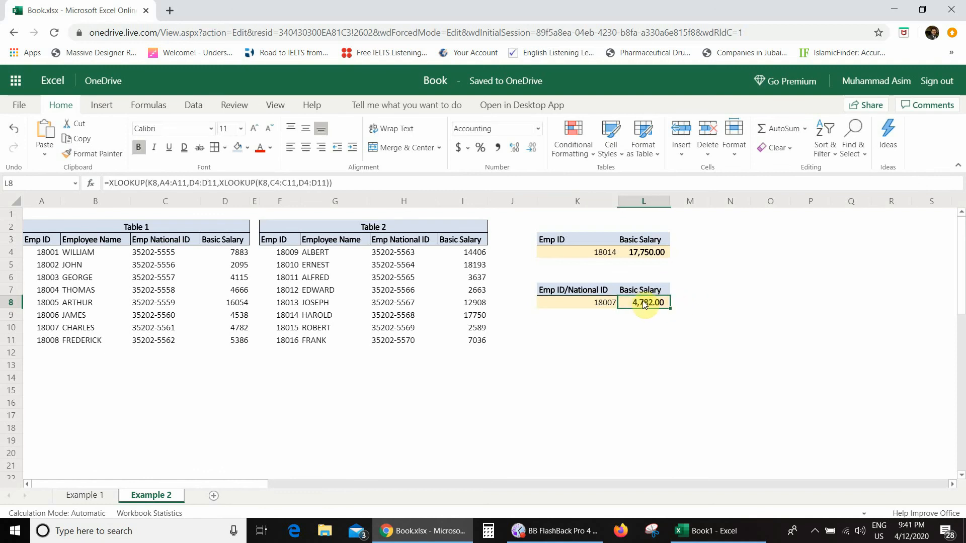
{"action": "key", "text": "F2"}
{"action": "key", "text": "Left"}
{"action": "key", "text": "Left"}
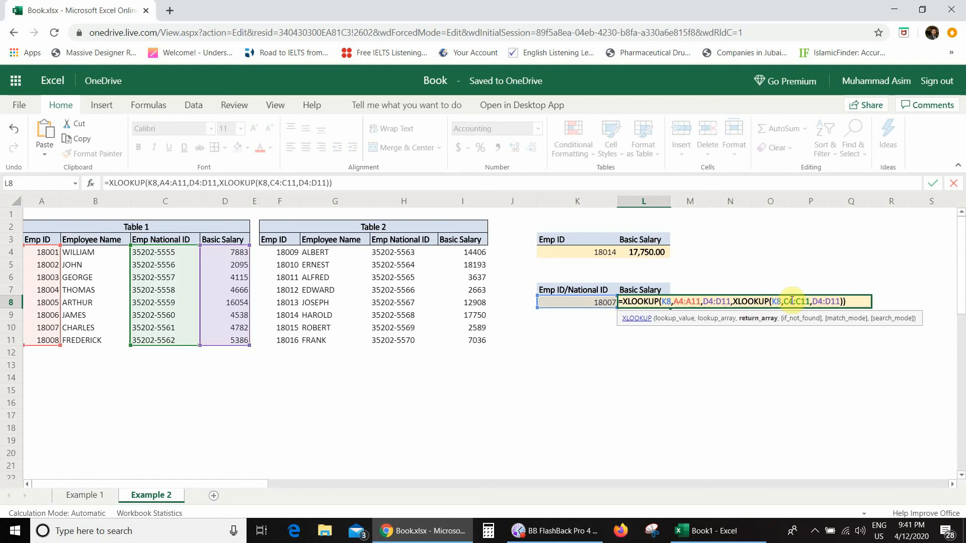
{"action": "type", "text": ","}
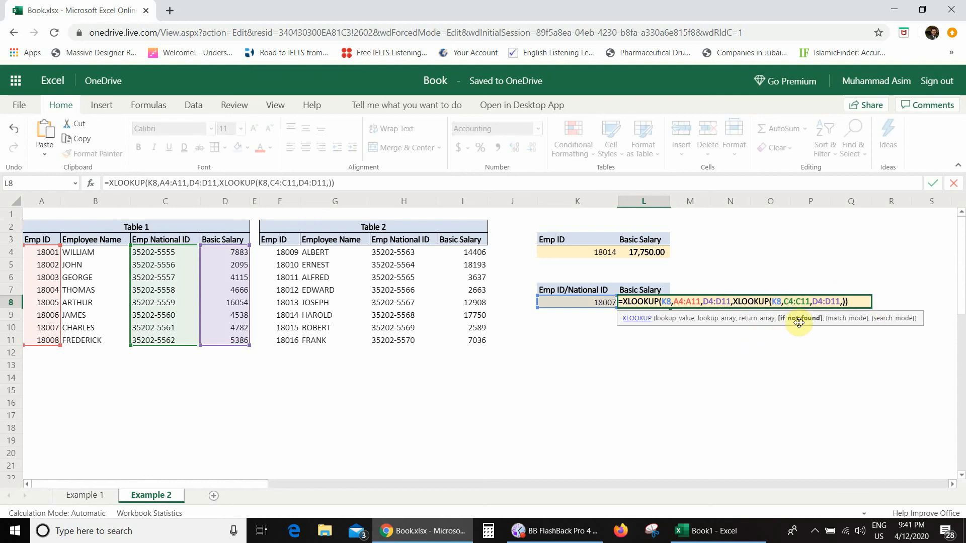
{"action": "type", "text": "xlookup"}
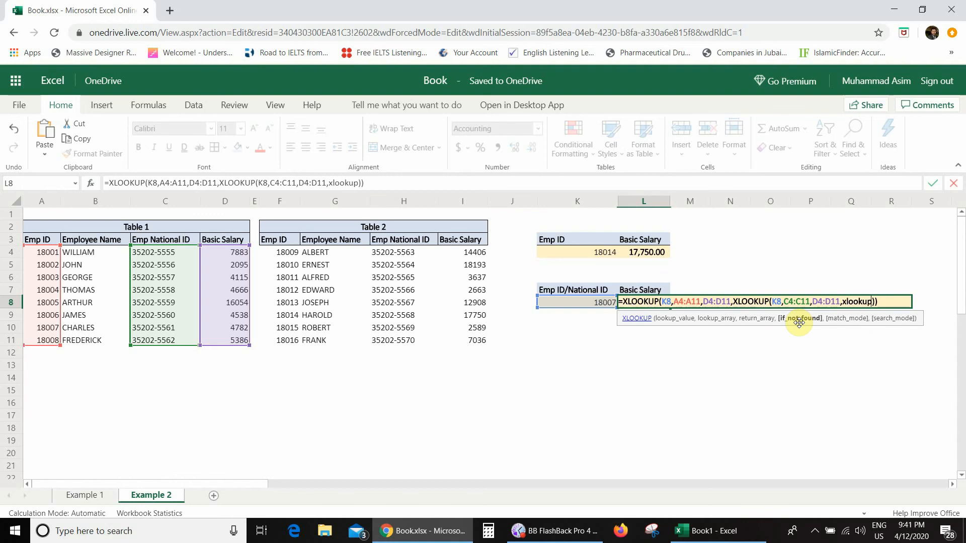
{"action": "type", "text": "("}
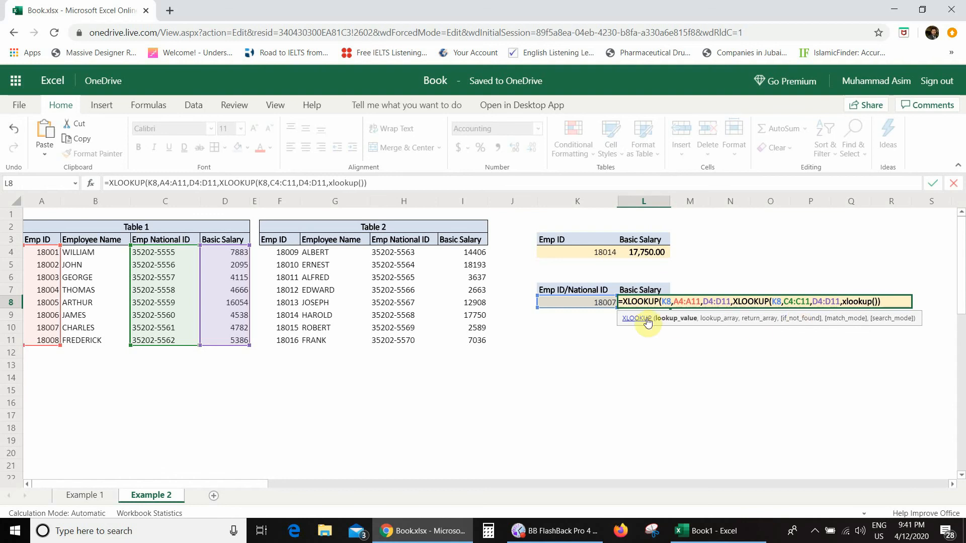
{"action": "left_click", "coordinate": [583, 302]}
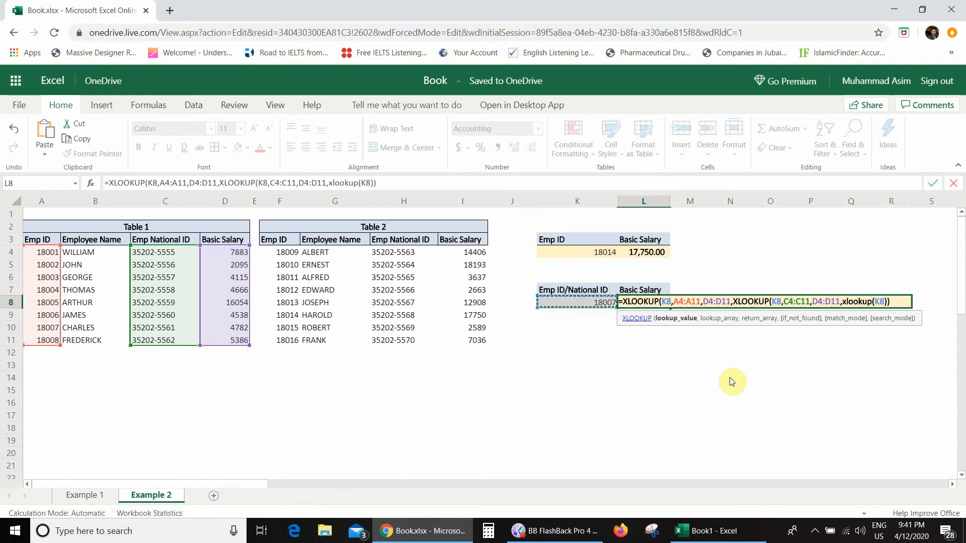
{"action": "type", "text": ","}
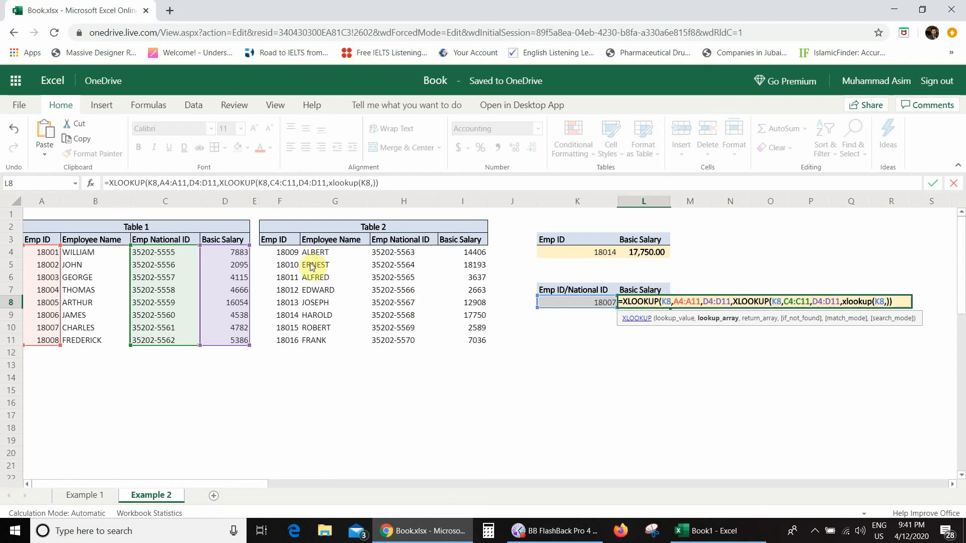
{"action": "left_click_drag", "start_coordinate": [292, 257], "coordinate": [295, 344]}
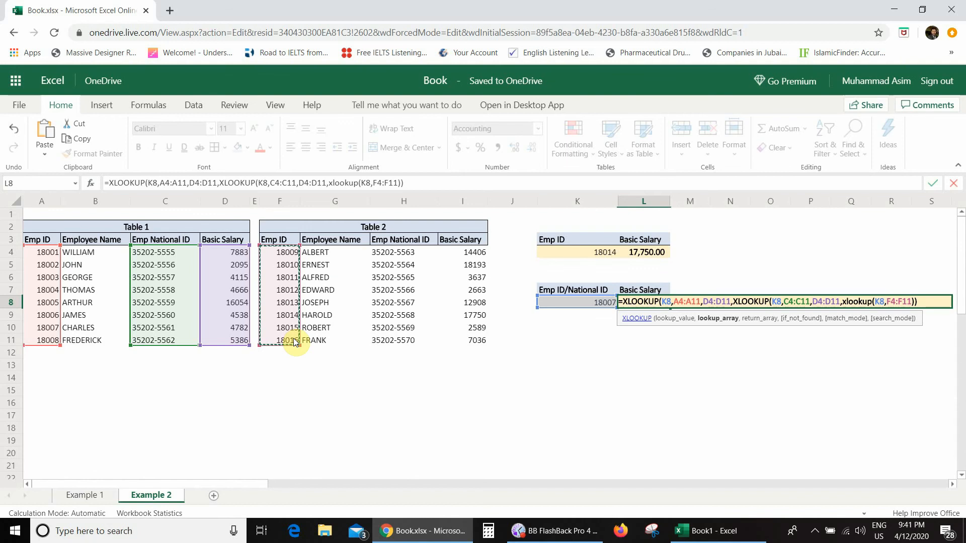
{"action": "type", "text": ","}
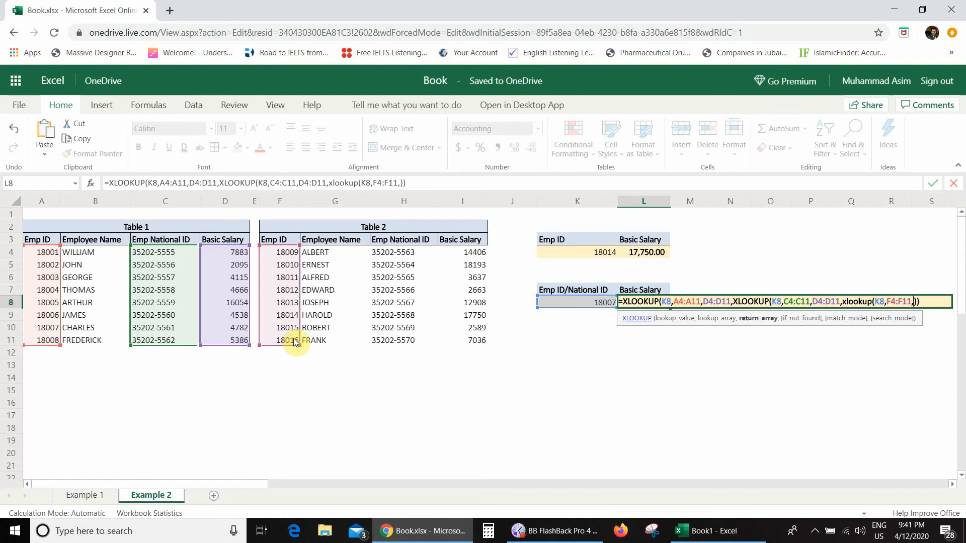
{"action": "left_click_drag", "start_coordinate": [443, 254], "coordinate": [457, 345]}
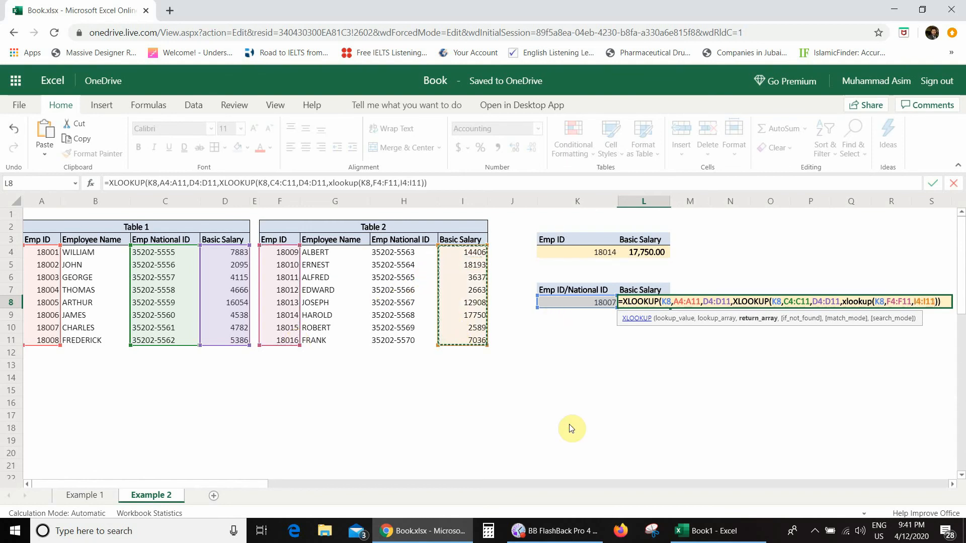
{"action": "type", "text": "))"}
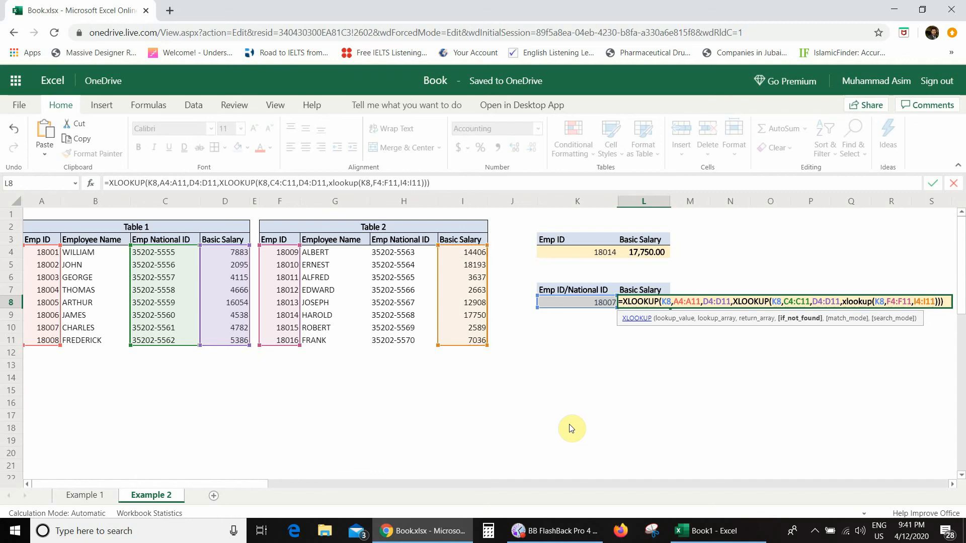
{"action": "key", "text": "Return"}
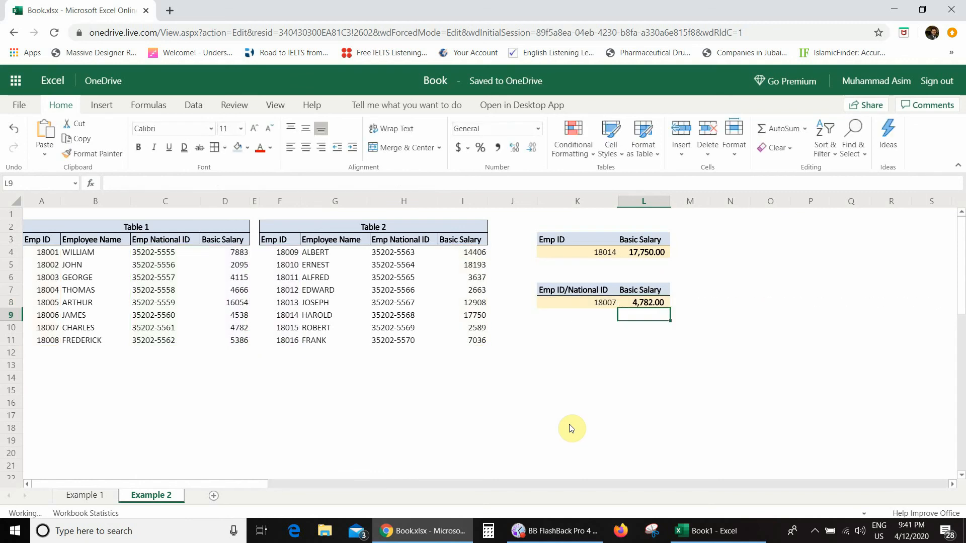
Set the lookup value in K8 to the Table 2 employee ID in F5 and check the salary result in L8
{"action": "key", "text": "Up"}
{"action": "key", "text": "Left"}
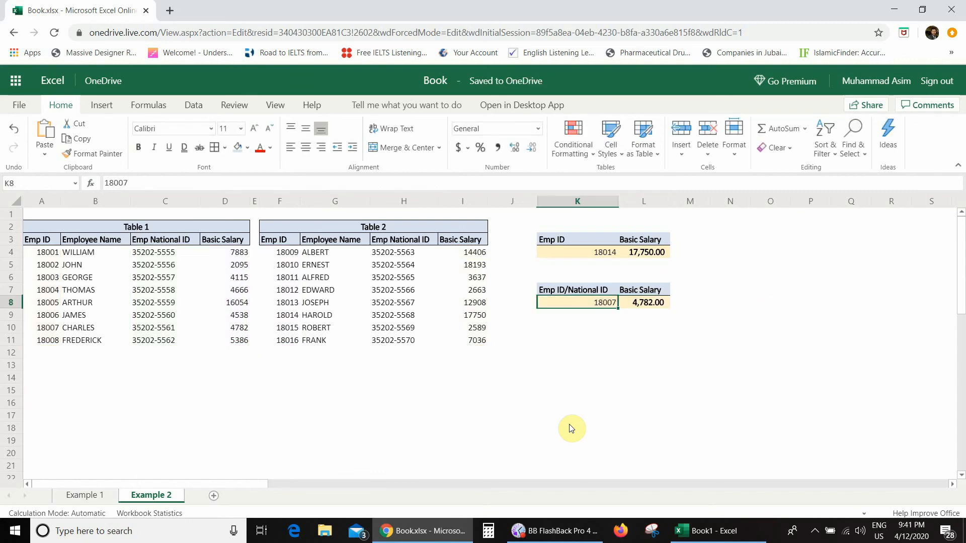
{"action": "type", "text": "180"}
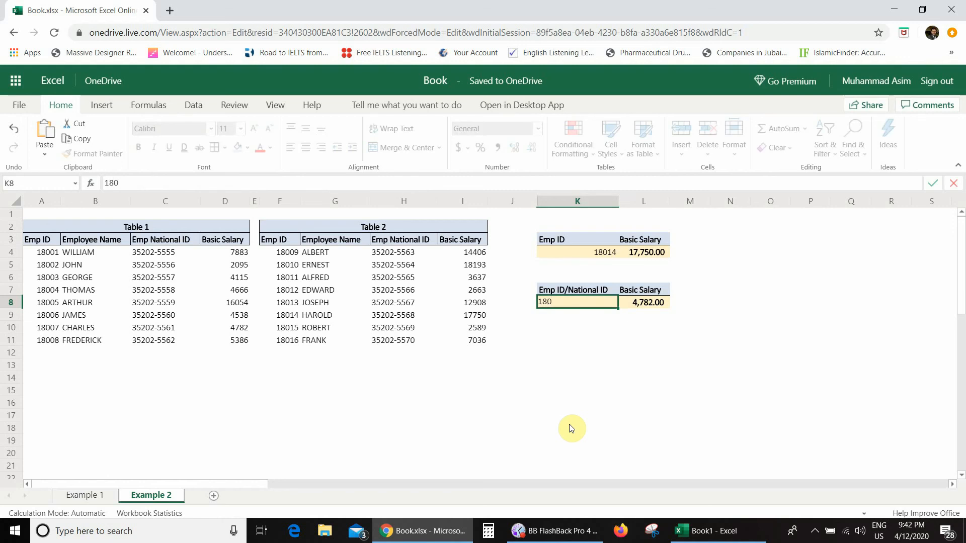
{"action": "type", "text": "10"}
{"action": "key", "text": "Return"}
{"action": "key", "text": "Up"}
{"action": "key", "text": "Right"}
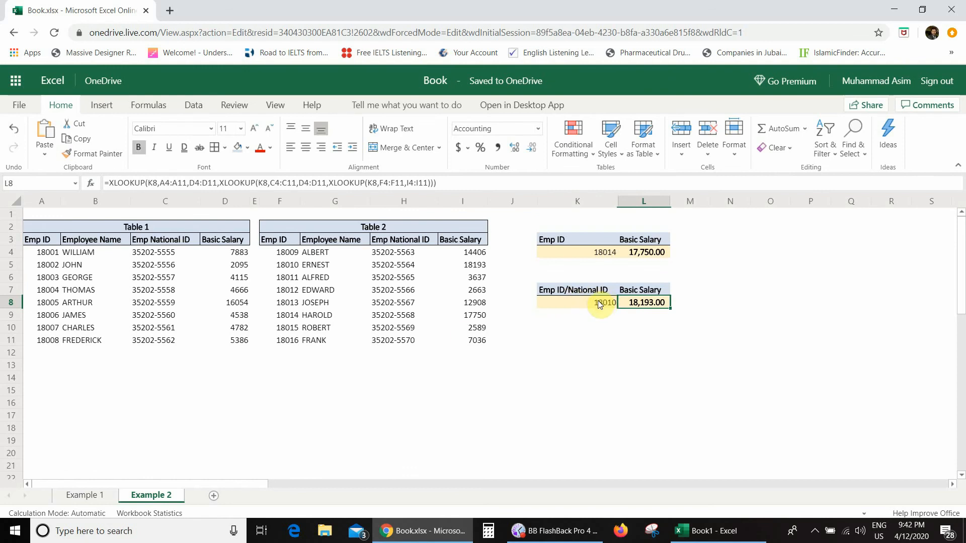
Set the lookup value in K8 to the Table 1 employee ID in A5 and check the salary result in L8
{"action": "key", "text": "Left"}
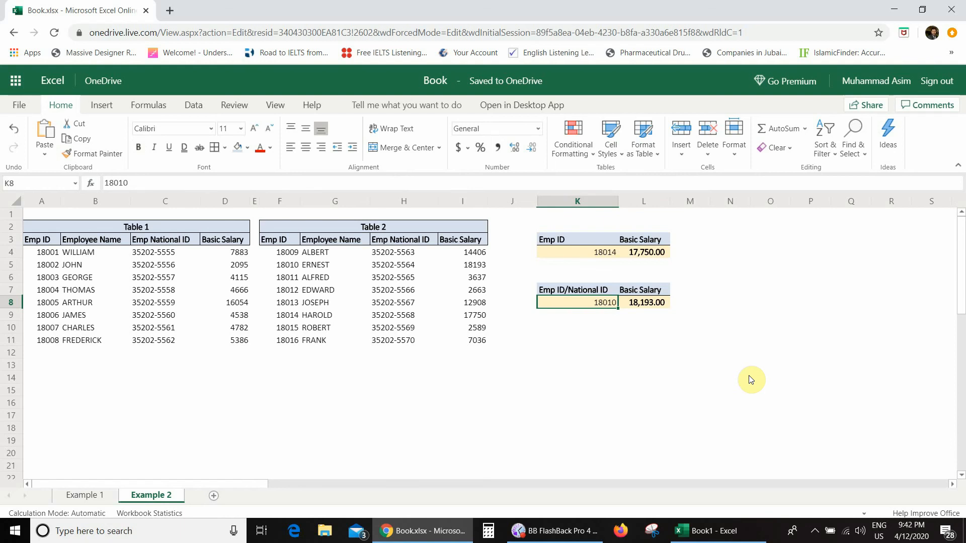
{"action": "type", "text": "18002"}
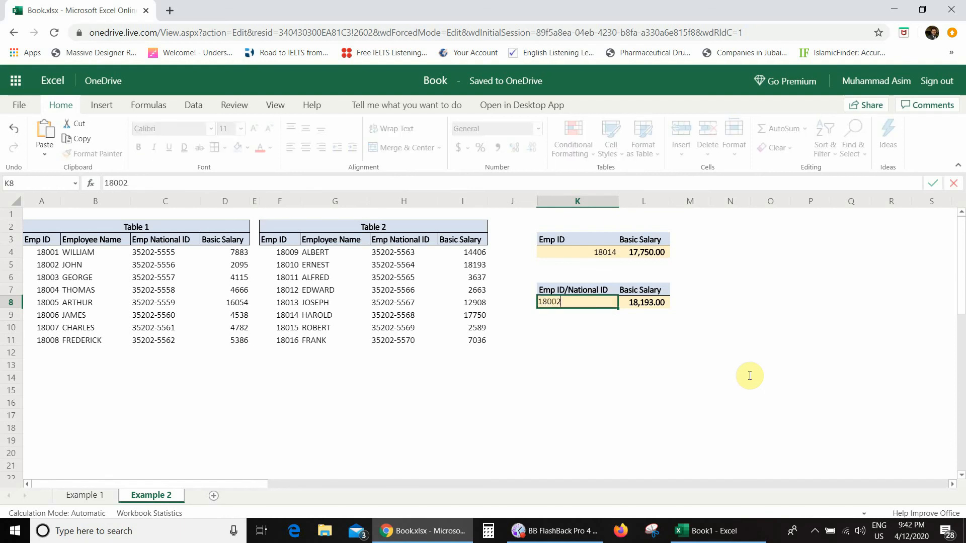
{"action": "key", "text": "Return"}
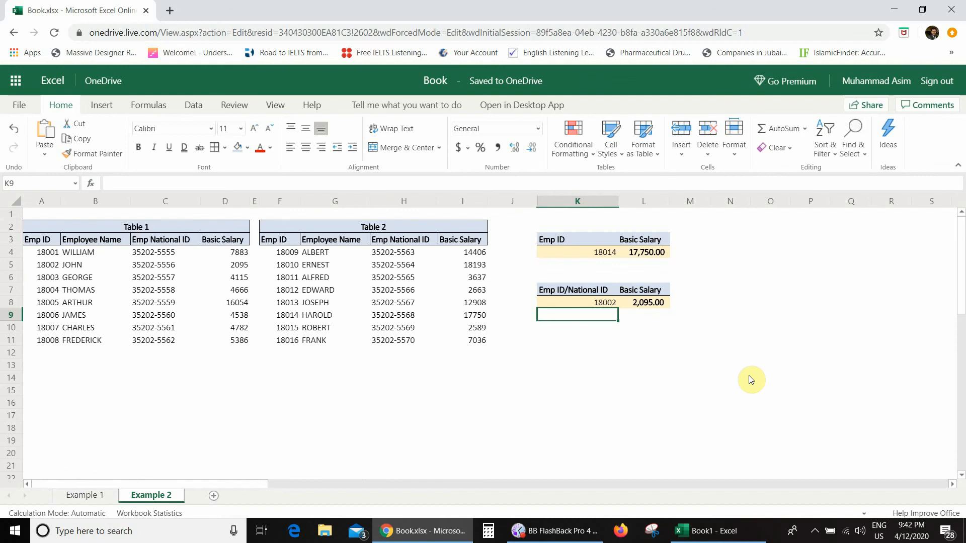
{"action": "left_click", "coordinate": [634, 301]}
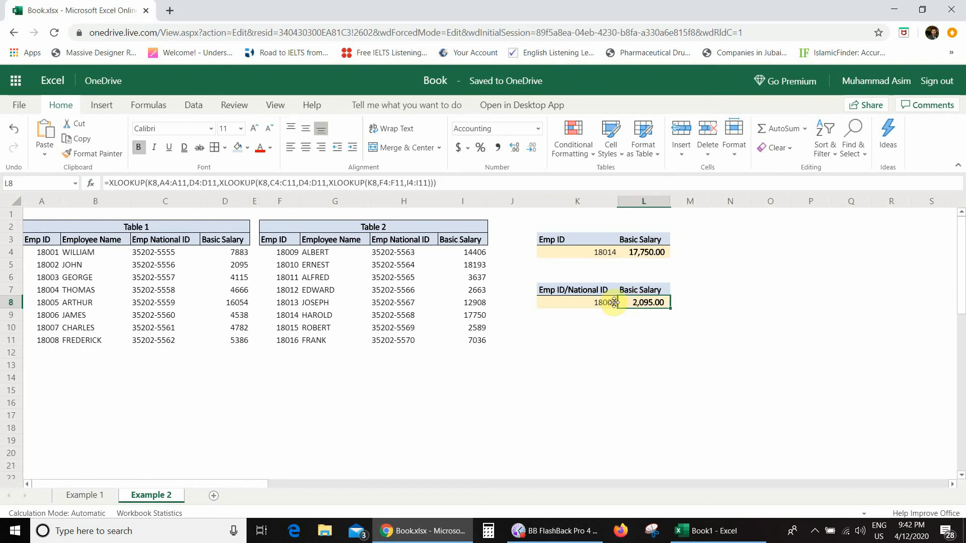
Set the lookup value in K8 to the Table 1 national ID in C10 and check the salary result in L8
{"action": "left_click", "coordinate": [594, 302]}
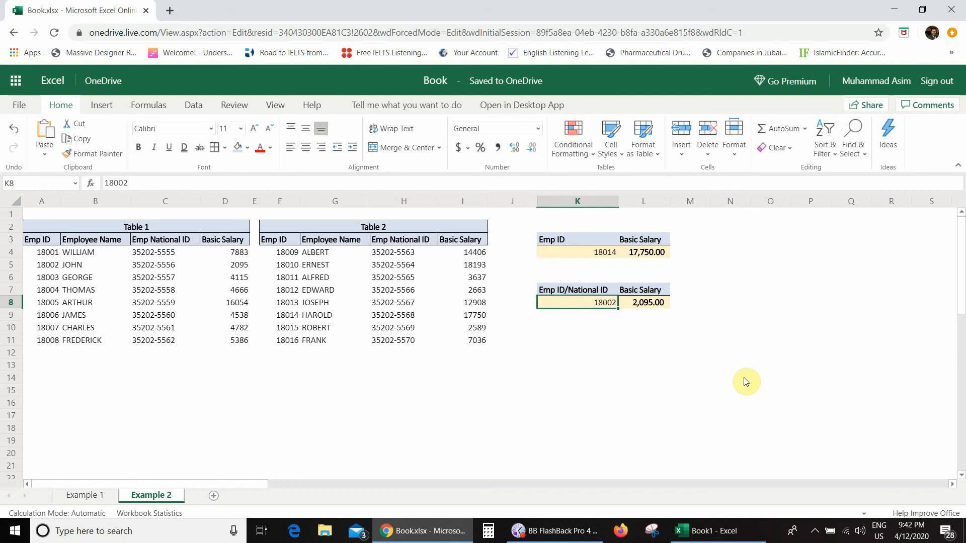
{"action": "type", "text": "35202"}
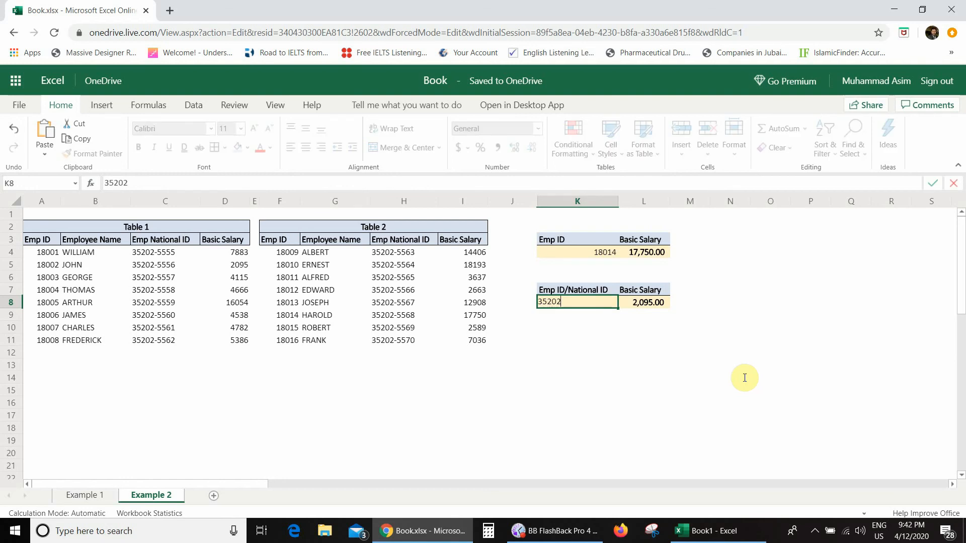
{"action": "type", "text": "-5561"}
{"action": "key", "text": "Return"}
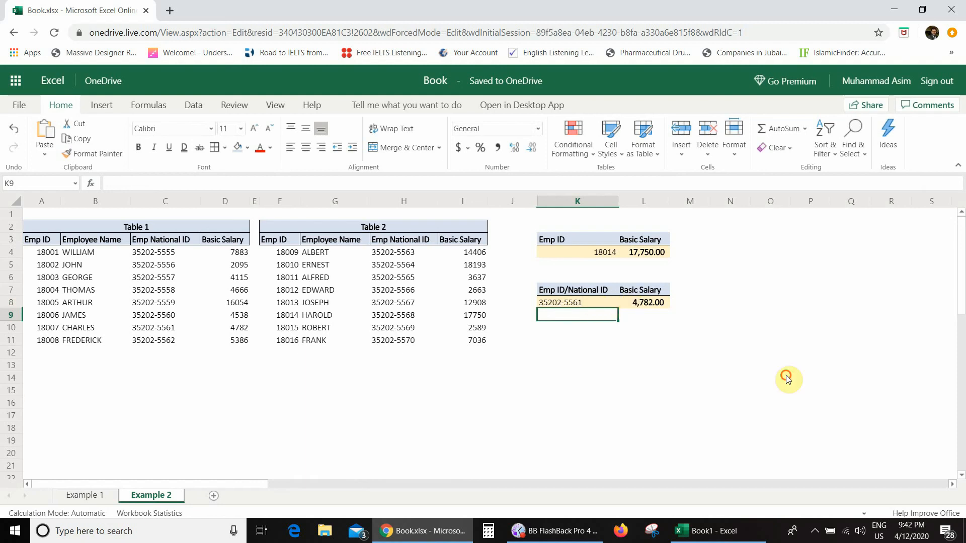
{"action": "key", "text": "Up"}
{"action": "key", "text": "Right"}
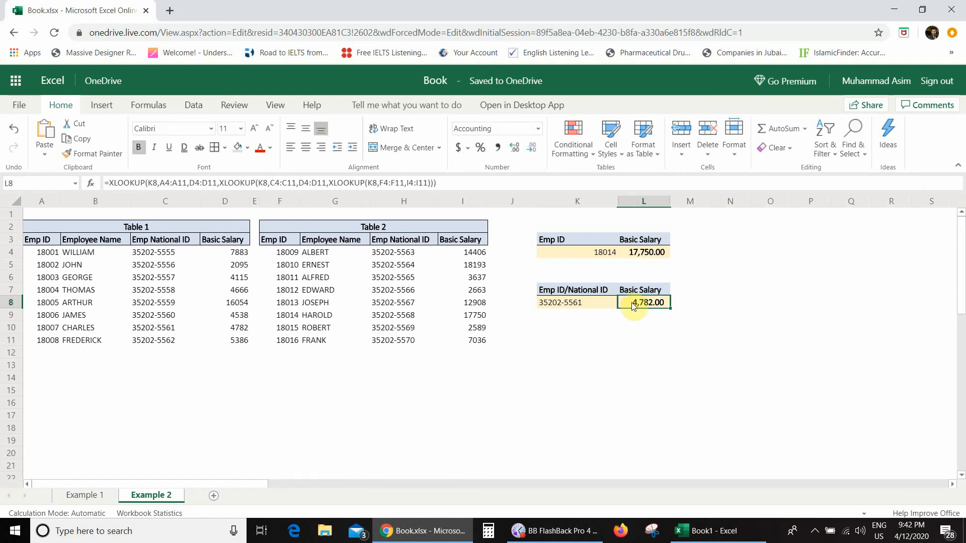
Nest XLOOKUP(K8,H4:H11,I4:I11) as the if-not-found argument of the third XLOOKUP in L8 to search Table 2 by national ID
{"action": "key", "text": "F2"}
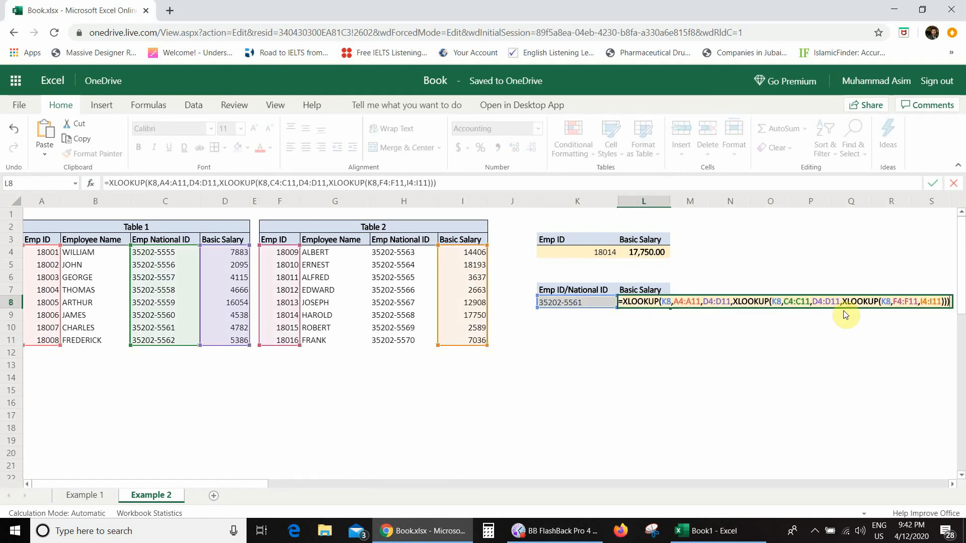
{"action": "left_click", "coordinate": [940, 300]}
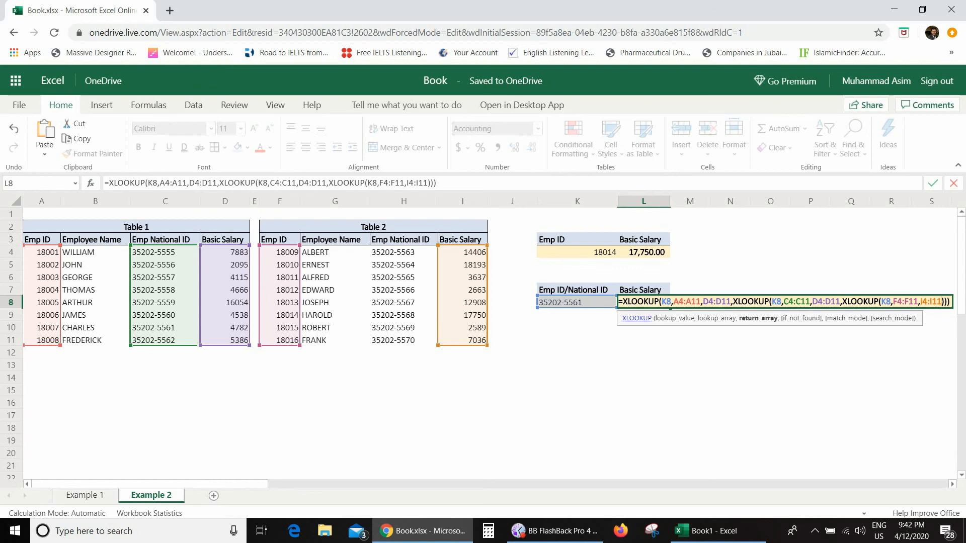
{"action": "type", "text": ","}
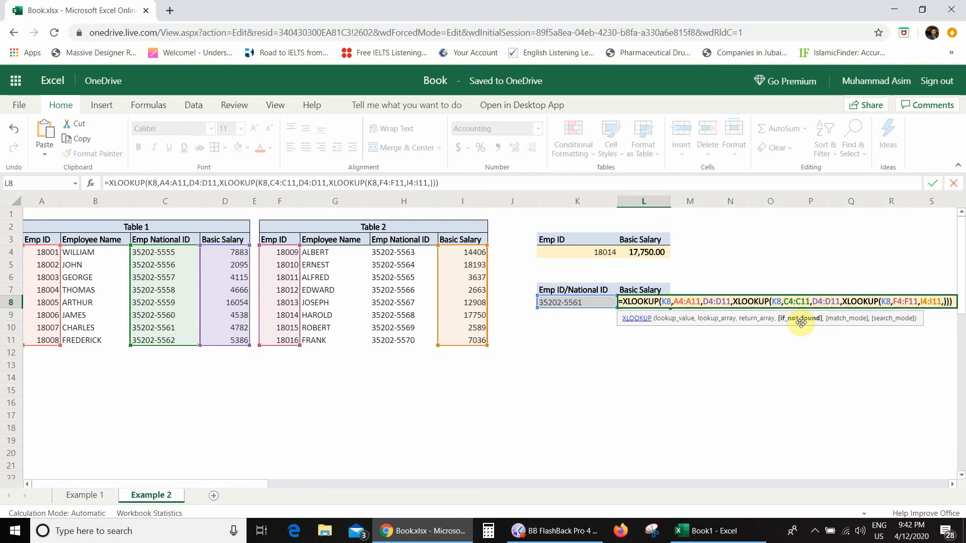
{"action": "type", "text": "xlookup"}
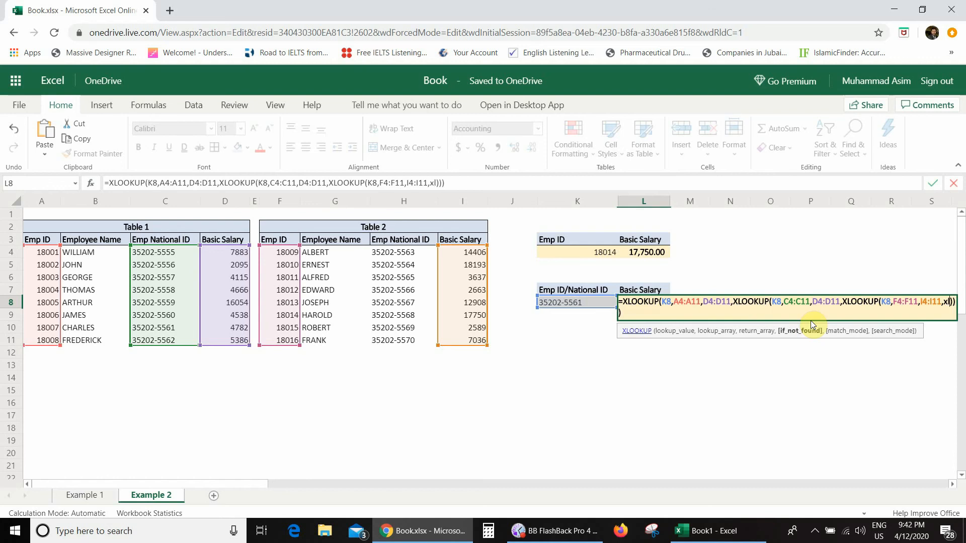
{"action": "type", "text": "("}
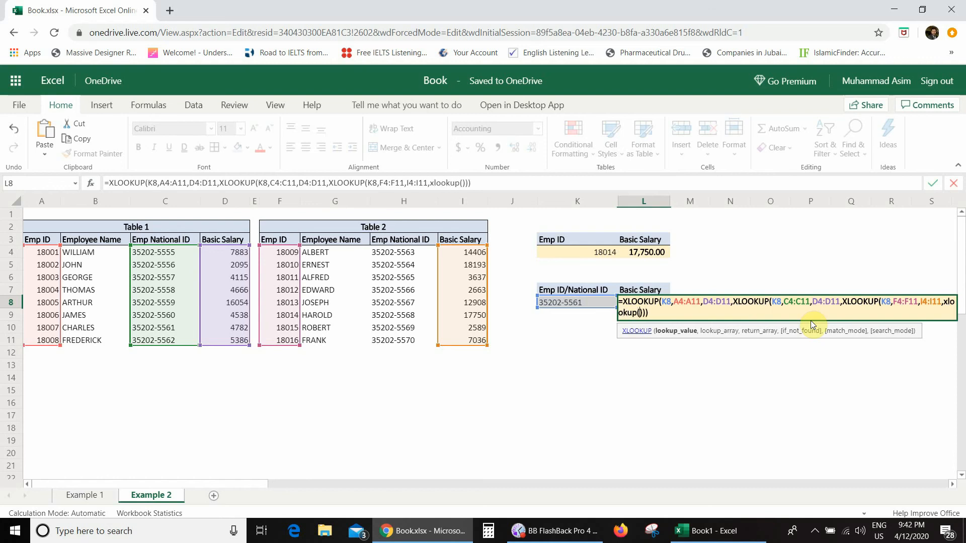
{"action": "left_click", "coordinate": [581, 301]}
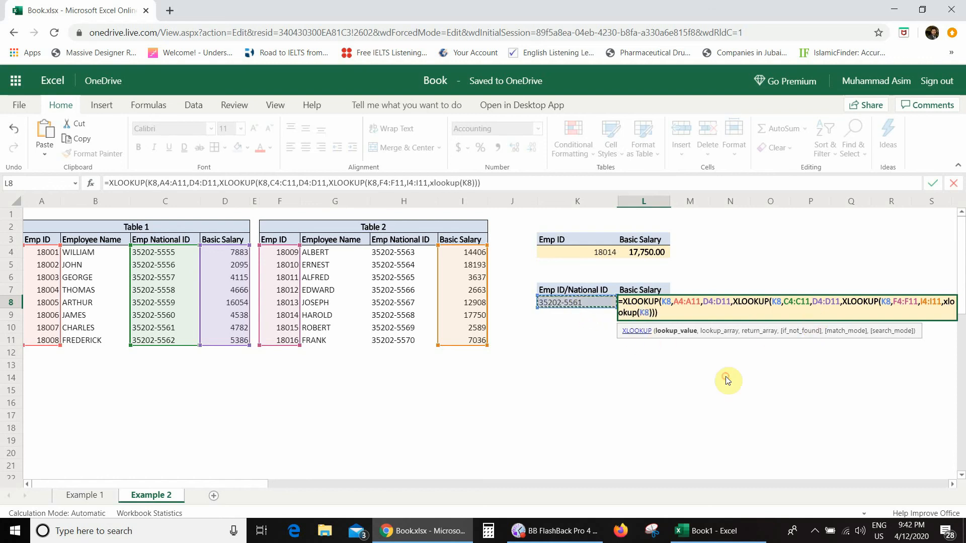
{"action": "type", "text": ","}
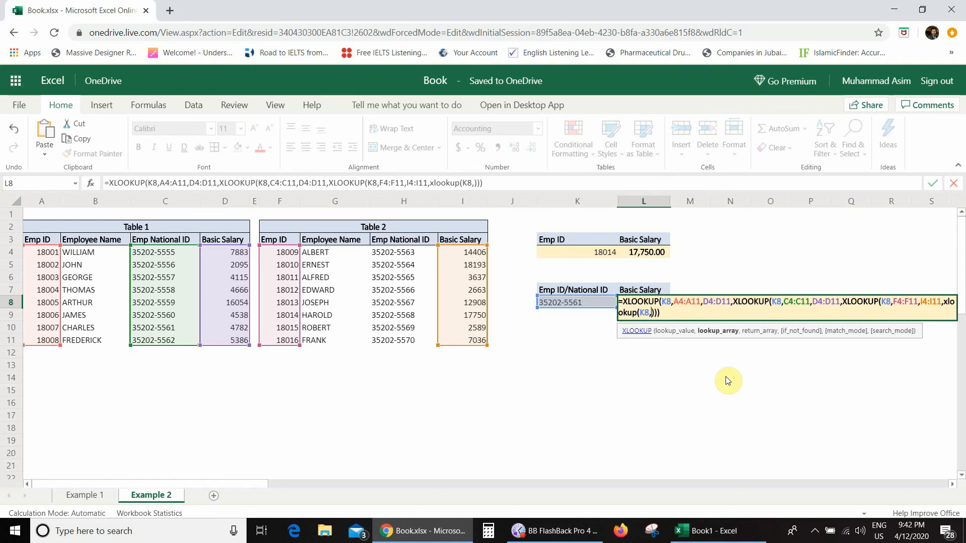
{"action": "left_click_drag", "start_coordinate": [378, 254], "coordinate": [381, 341]}
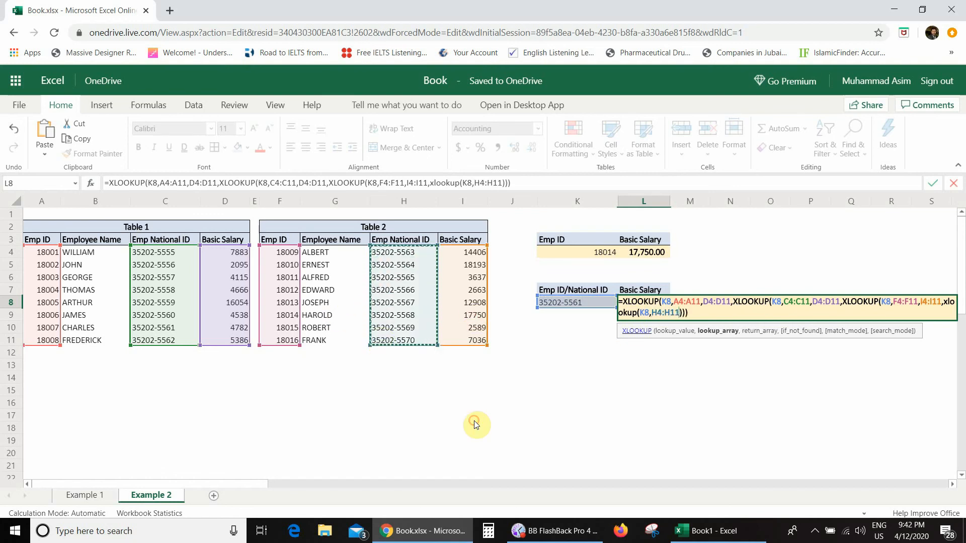
{"action": "type", "text": ","}
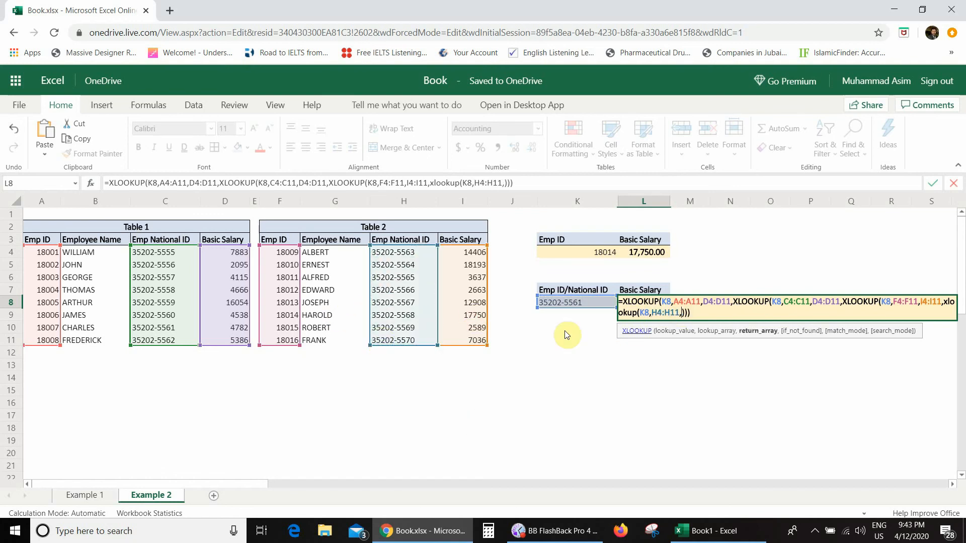
{"action": "left_click", "coordinate": [451, 249]}
{"action": "left_click_drag", "start_coordinate": [453, 265], "coordinate": [457, 337]}
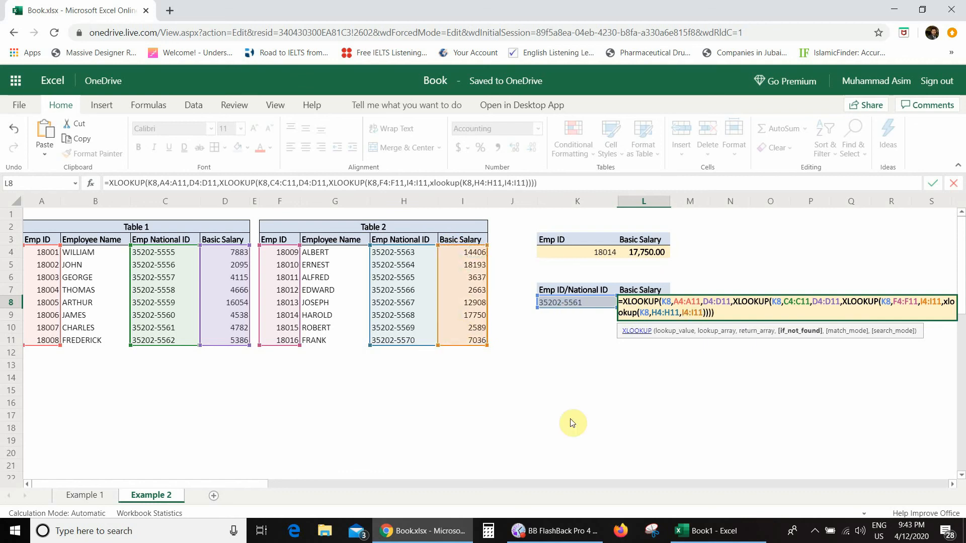
{"action": "type", "text": "))))"}
{"action": "key", "text": "Return"}
{"action": "left_click", "coordinate": [660, 302]}
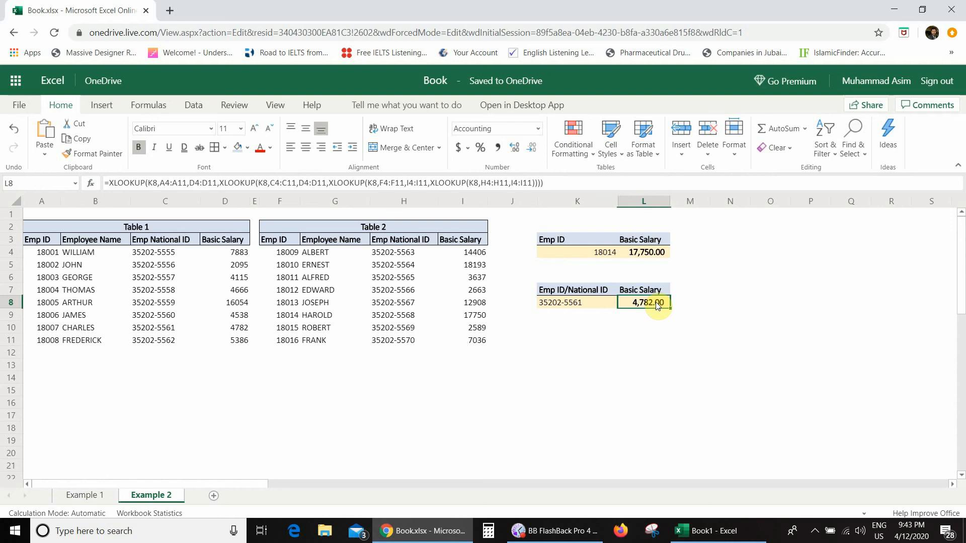
Set the lookup value in K8 to the Table 1 employee ID in A9 and compare the result in L8 with the salary in D9
{"action": "left_click", "coordinate": [592, 299]}
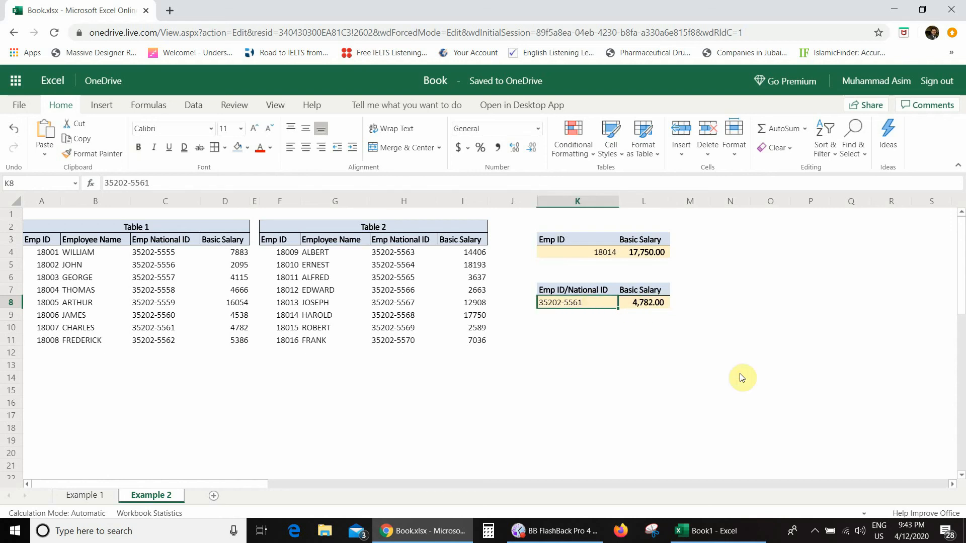
{"action": "type", "text": "18006"}
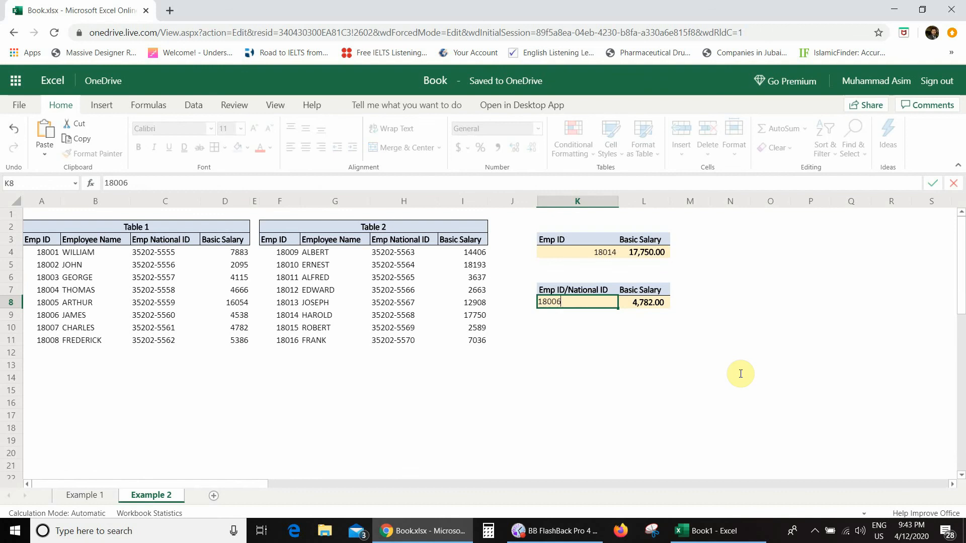
{"action": "key", "text": "Return"}
{"action": "key", "text": "Up"}
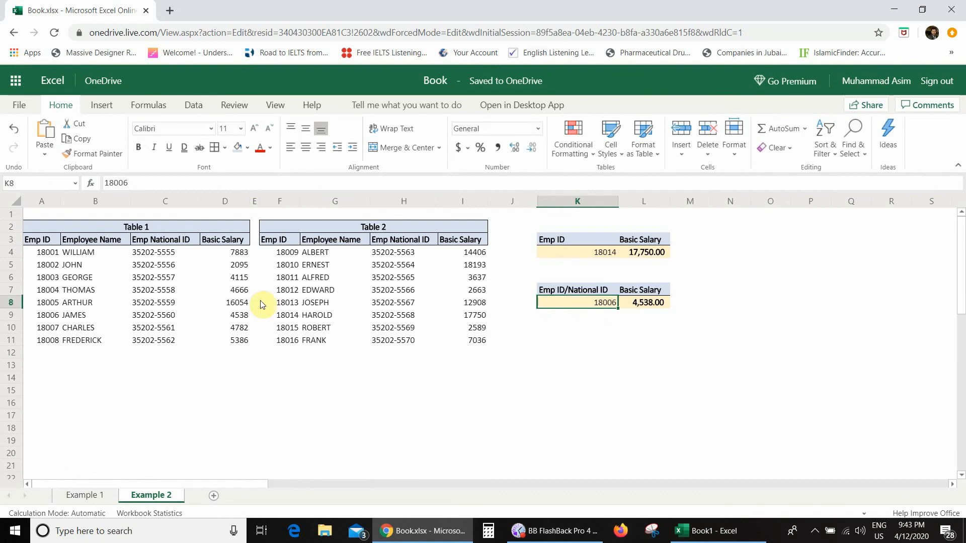
{"action": "left_click", "coordinate": [46, 317]}
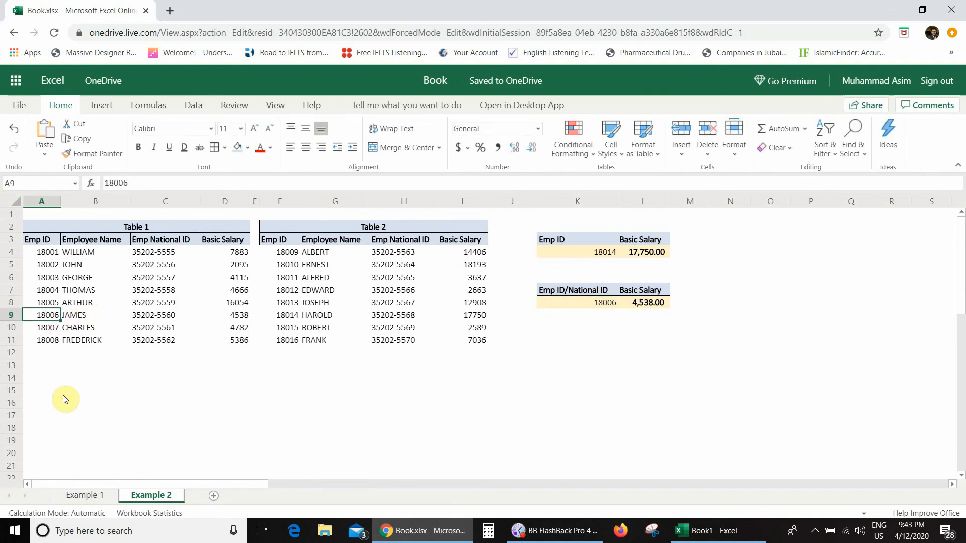
{"action": "left_click", "coordinate": [216, 316]}
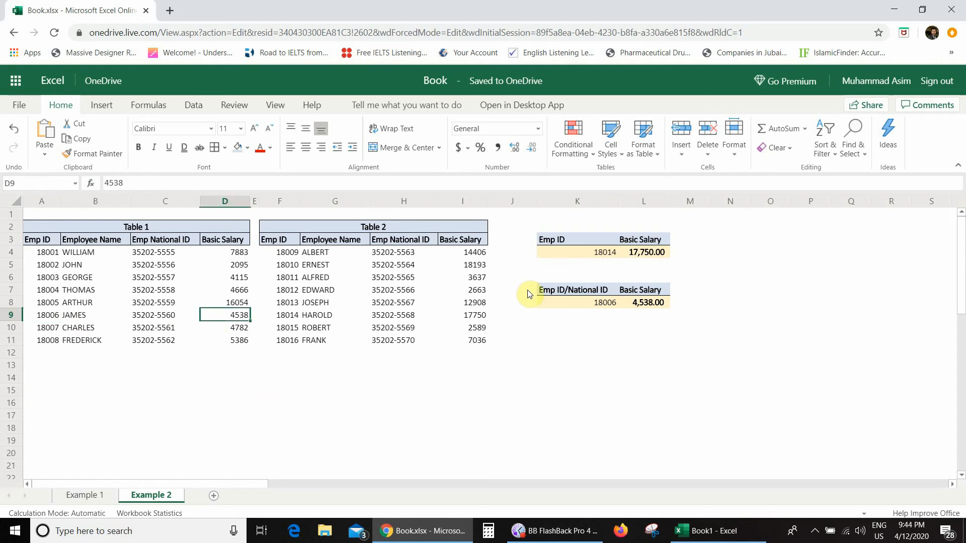
Replace the lookup value in K8 with the Table 1 national ID in C4 and compare the result in L8 with the salary in D4
{"action": "left_click", "coordinate": [554, 301]}
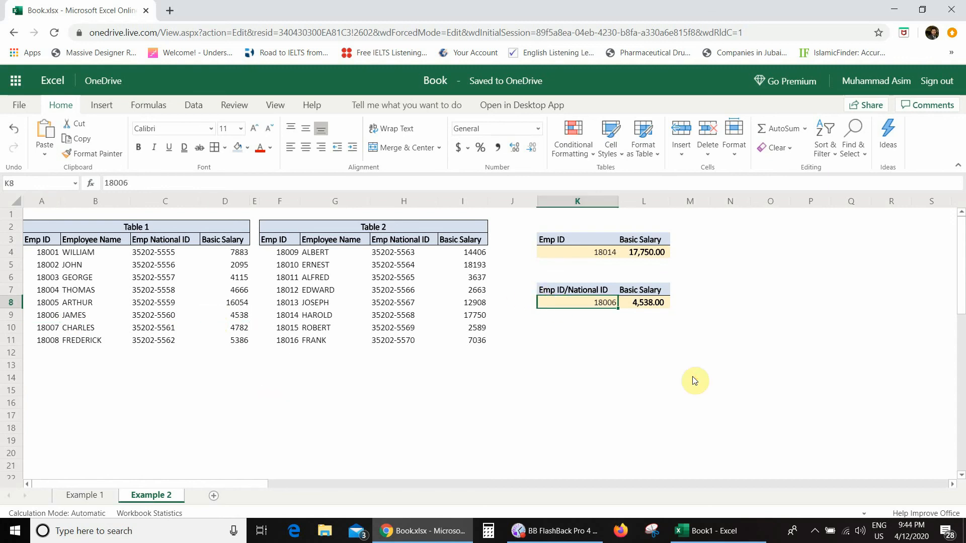
{"action": "key", "text": "Delete"}
{"action": "type", "text": "35202"}
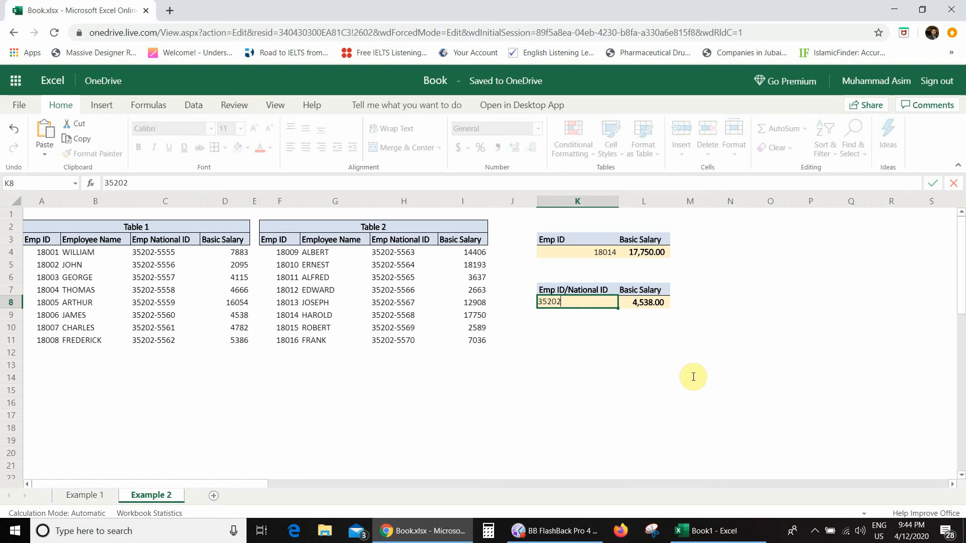
{"action": "type", "text": "-5555"}
{"action": "key", "text": "Return"}
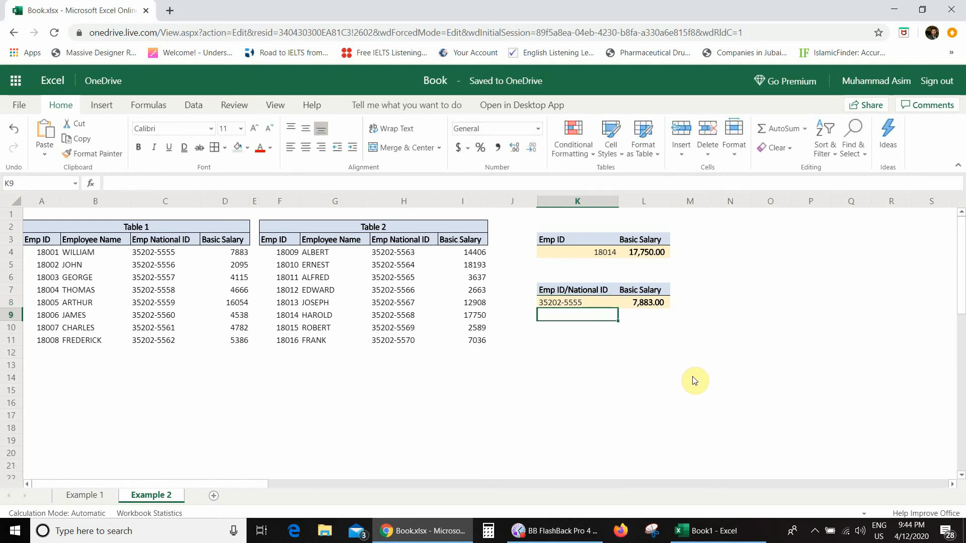
{"action": "key", "text": "Right"}
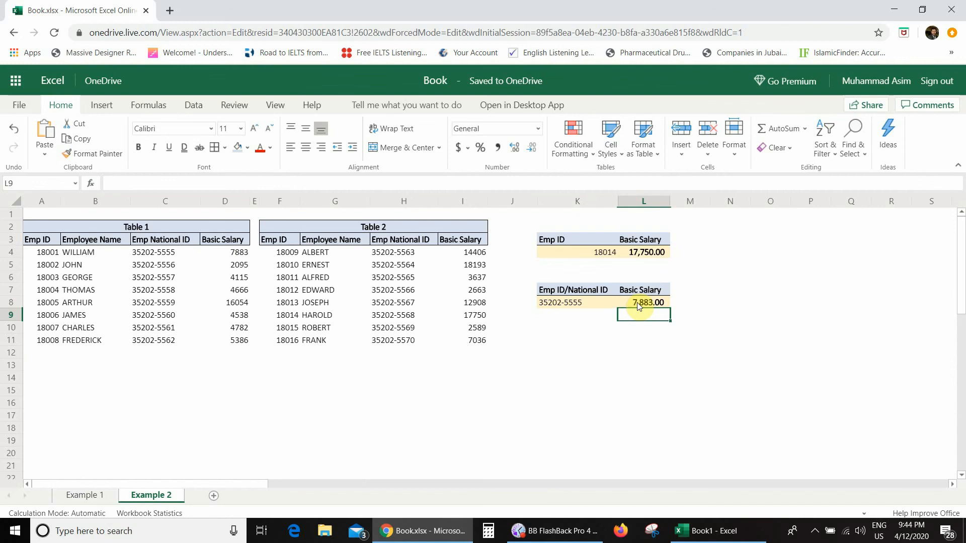
{"action": "left_click", "coordinate": [145, 254]}
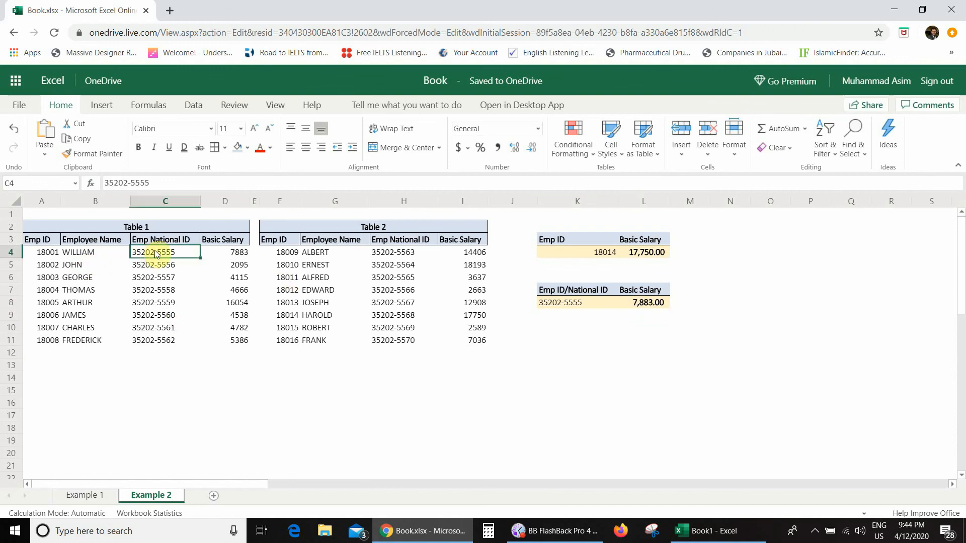
{"action": "left_click", "coordinate": [223, 254]}
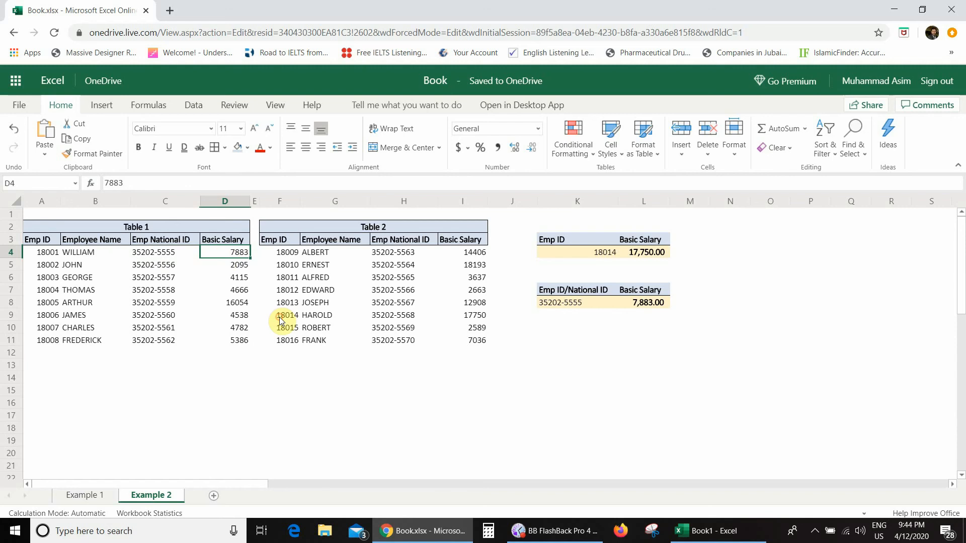
Set the lookup value in K8 to the Table 2 employee ID in F7 and compare the result in L8 with the salary in I7
{"action": "left_click", "coordinate": [555, 304]}
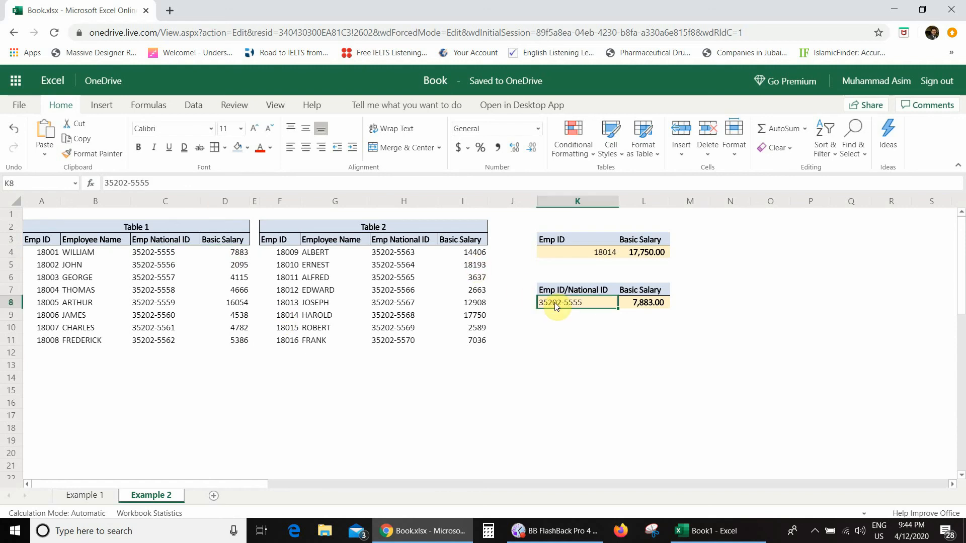
{"action": "type", "text": "18"}
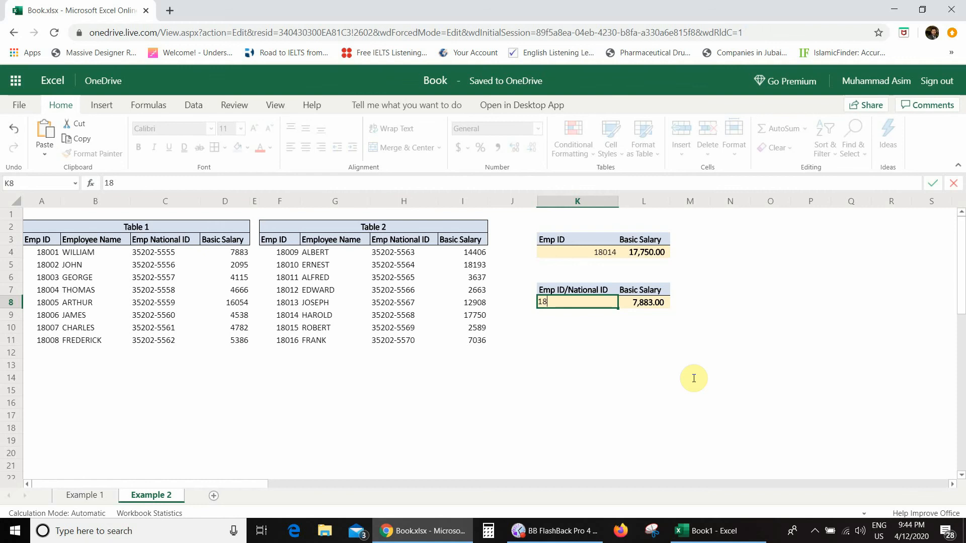
{"action": "type", "text": "012"}
{"action": "key", "text": "Return"}
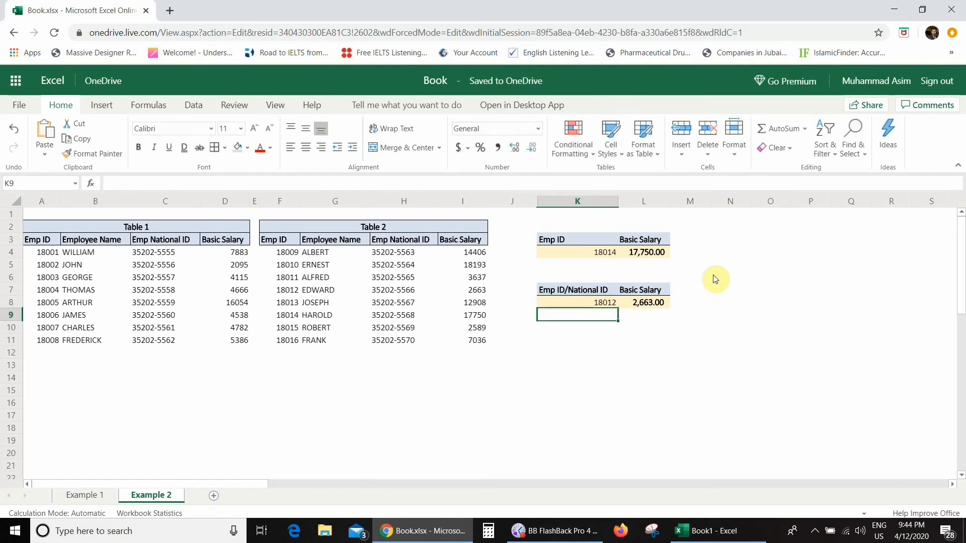
{"action": "key", "text": "Up"}
{"action": "key", "text": "Right"}
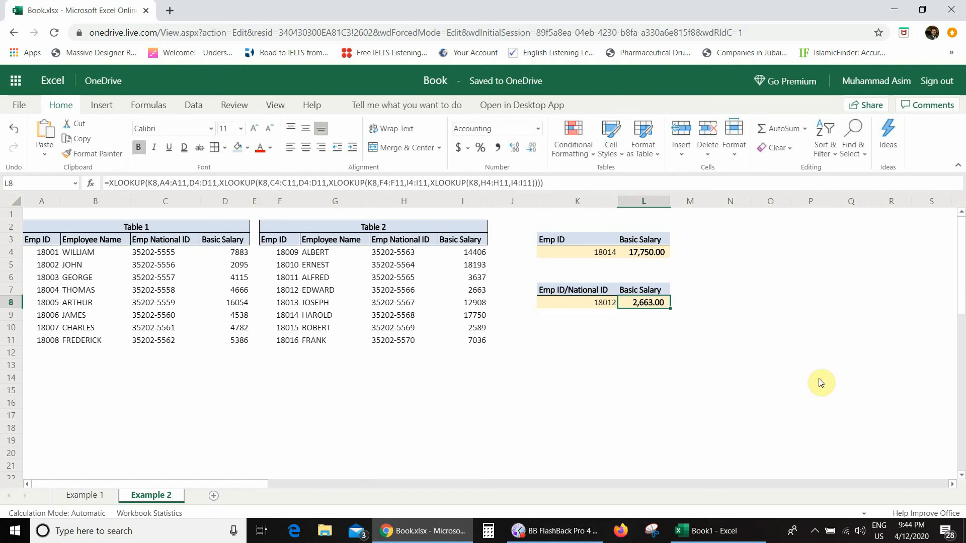
{"action": "left_click", "coordinate": [293, 291]}
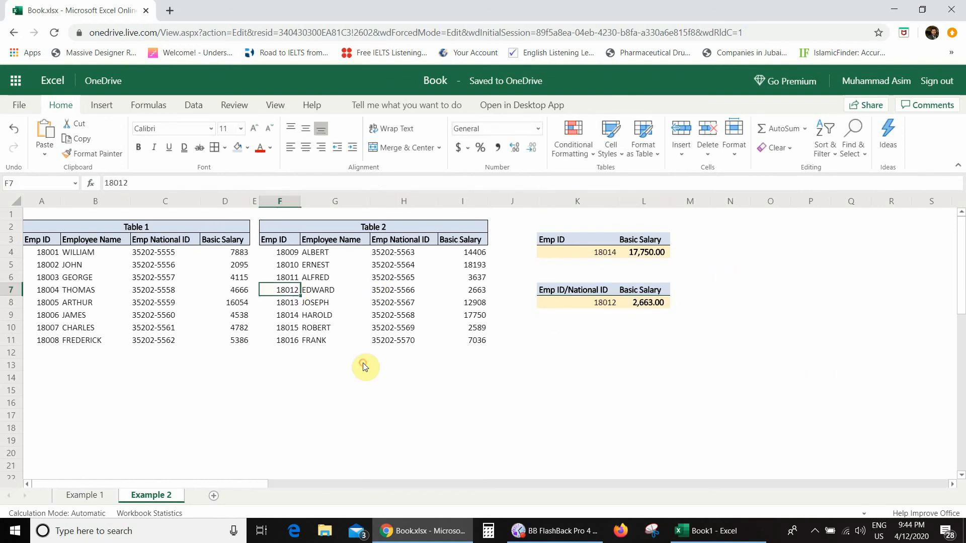
{"action": "left_click", "coordinate": [475, 291]}
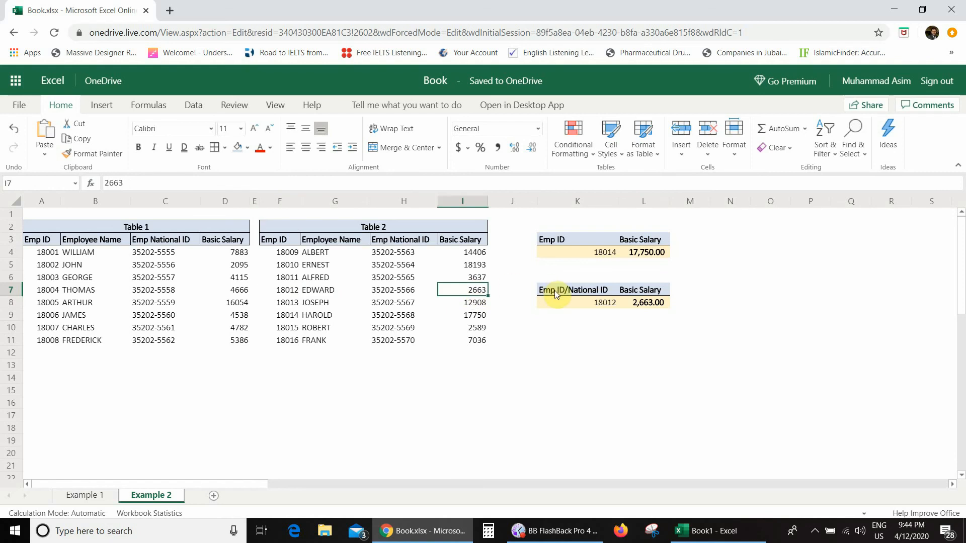
Replace the lookup value in K8 with the Table 2 national ID in H11 and check the salary result in L8
{"action": "left_click", "coordinate": [563, 303]}
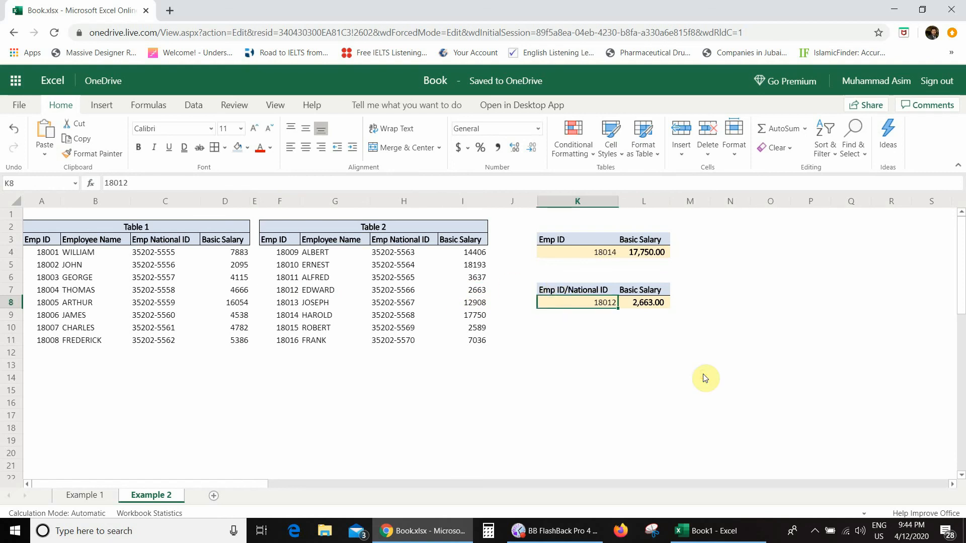
{"action": "type", "text": "352020"}
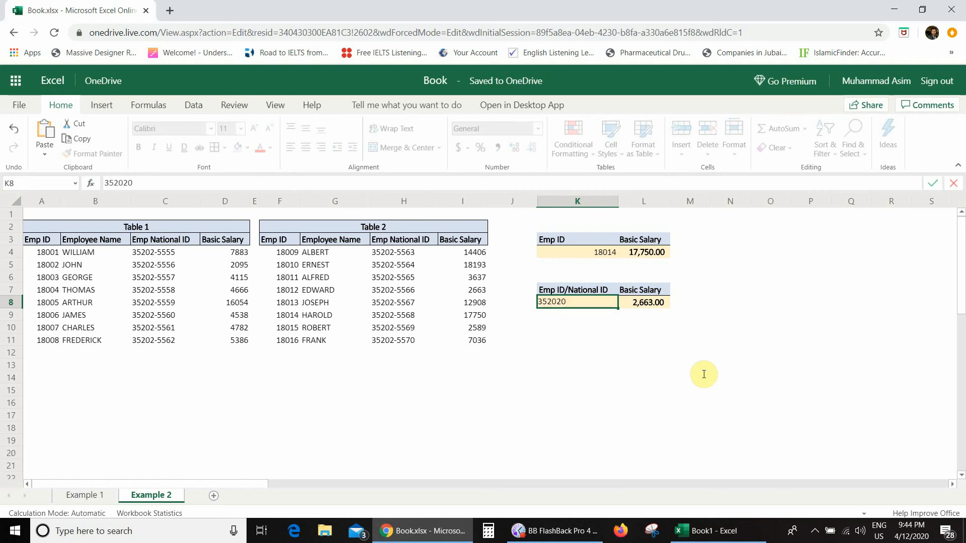
{"action": "key", "text": "BackSpace"}
{"action": "type", "text": "-5570"}
{"action": "key", "text": "Return"}
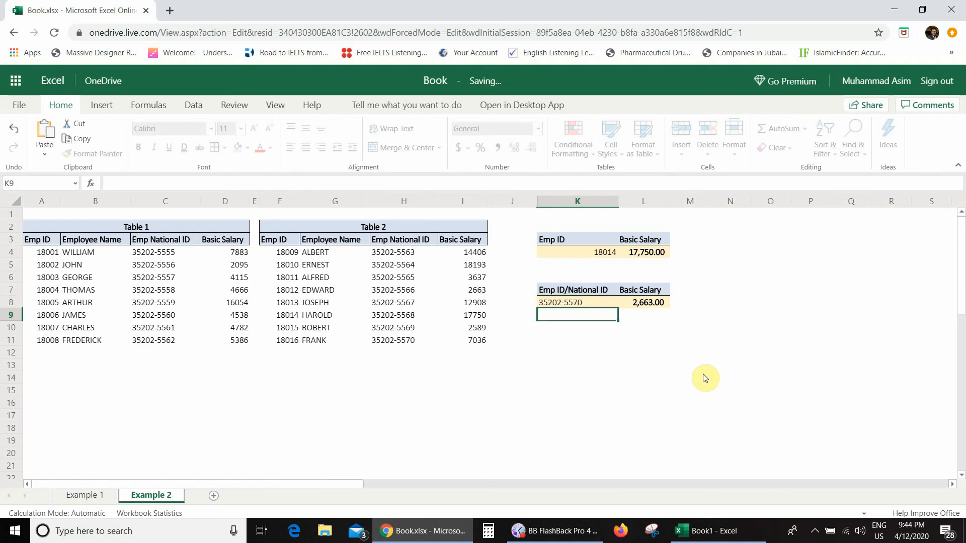
{"action": "left_click", "coordinate": [628, 303]}
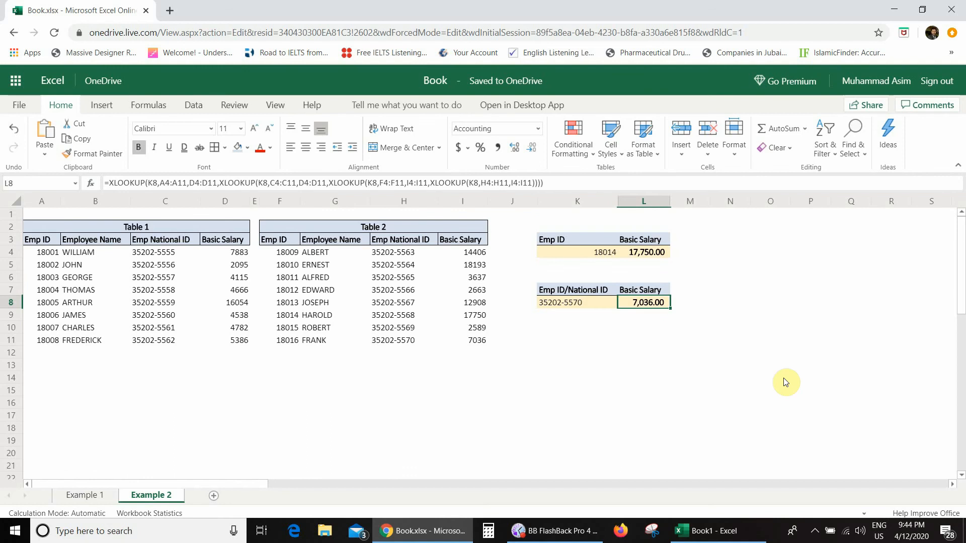